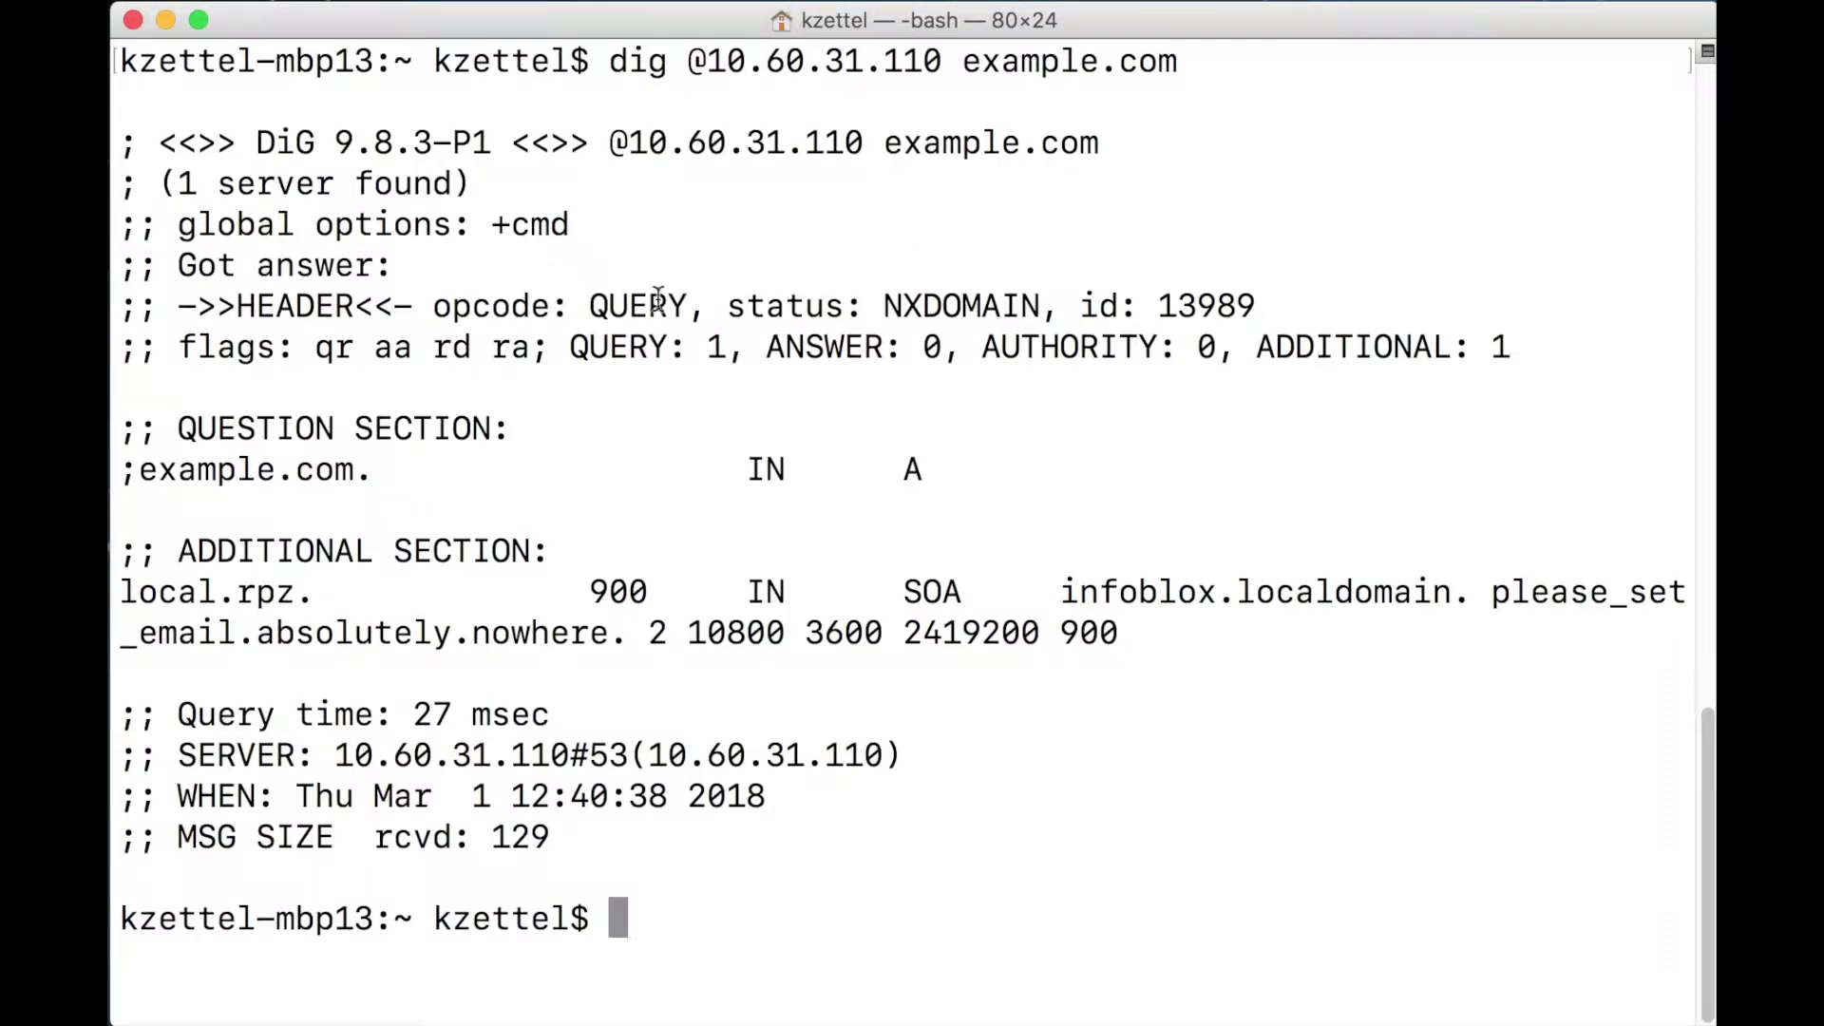
# - Highlight the NXDOMAIN status, the local.rpz. zone and the infoblox.localdomain SOA in the query answer
pyautogui.click(887, 303)
pyautogui.moveTo(886, 304); pyautogui.dragTo(1035, 304)
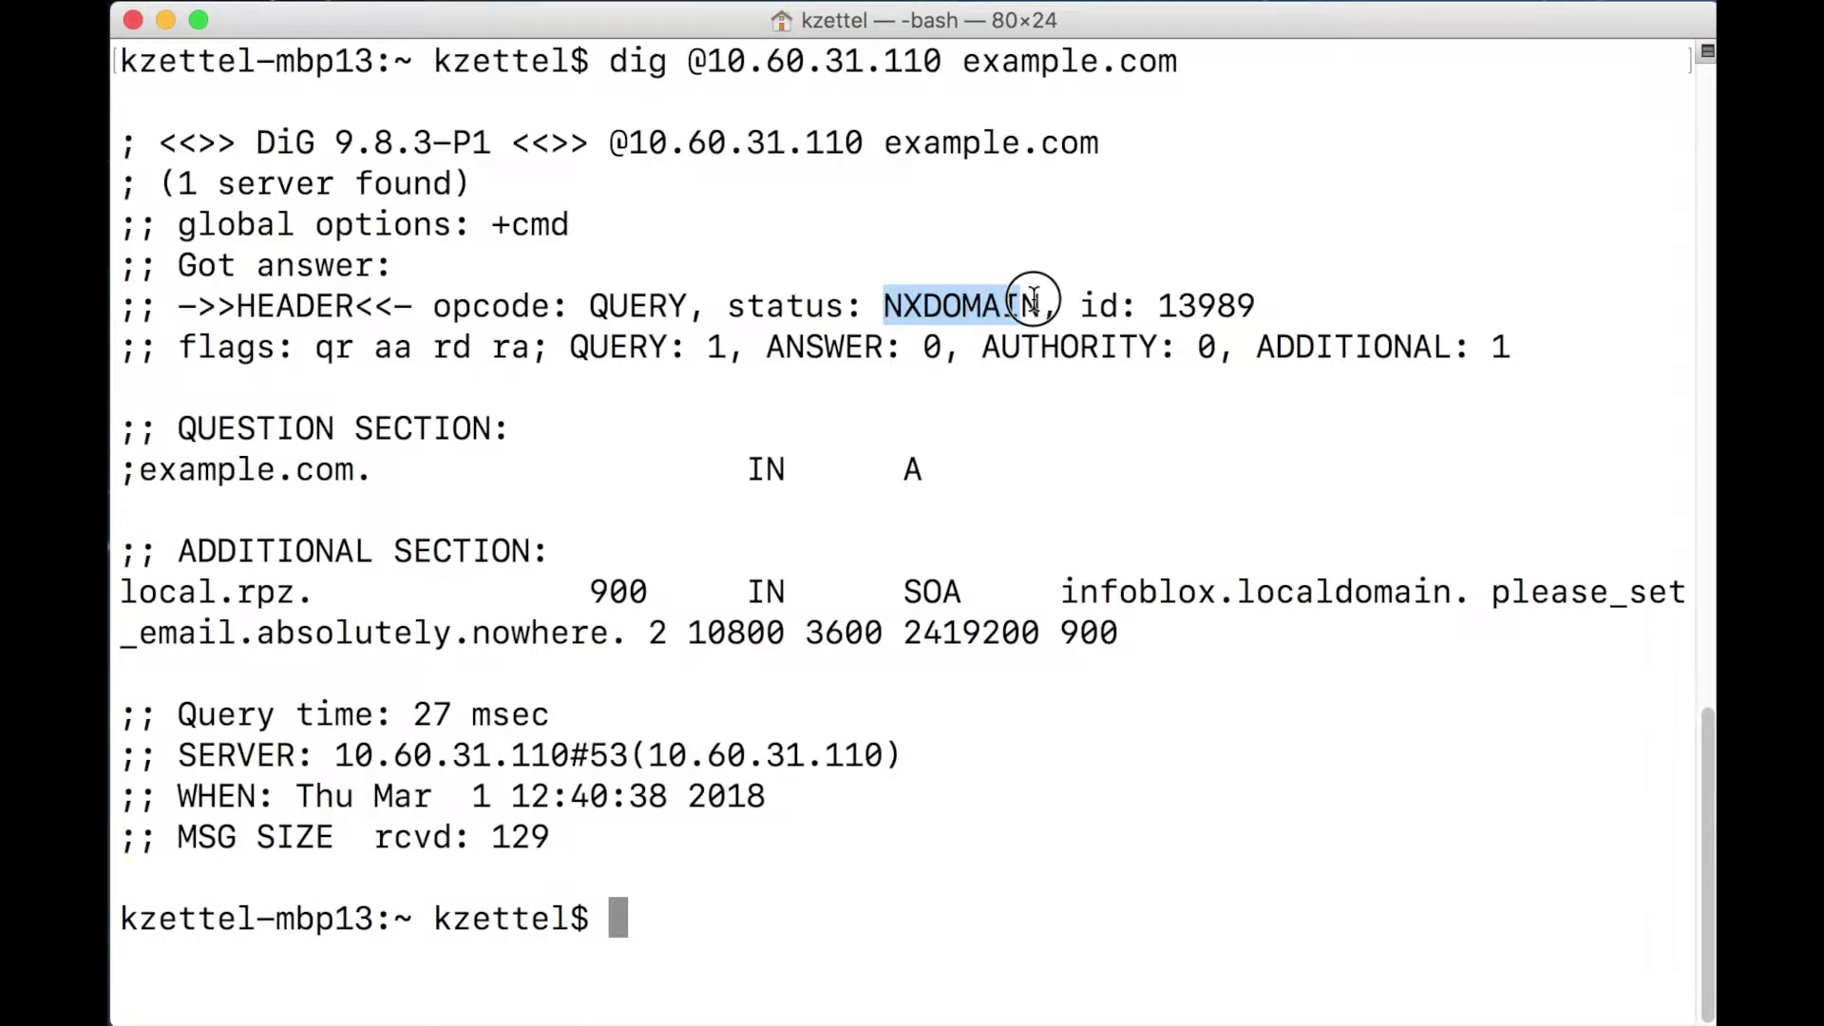
pyautogui.click(130, 591)
pyautogui.moveTo(128, 591); pyautogui.dragTo(297, 590)
pyautogui.click(329, 596)
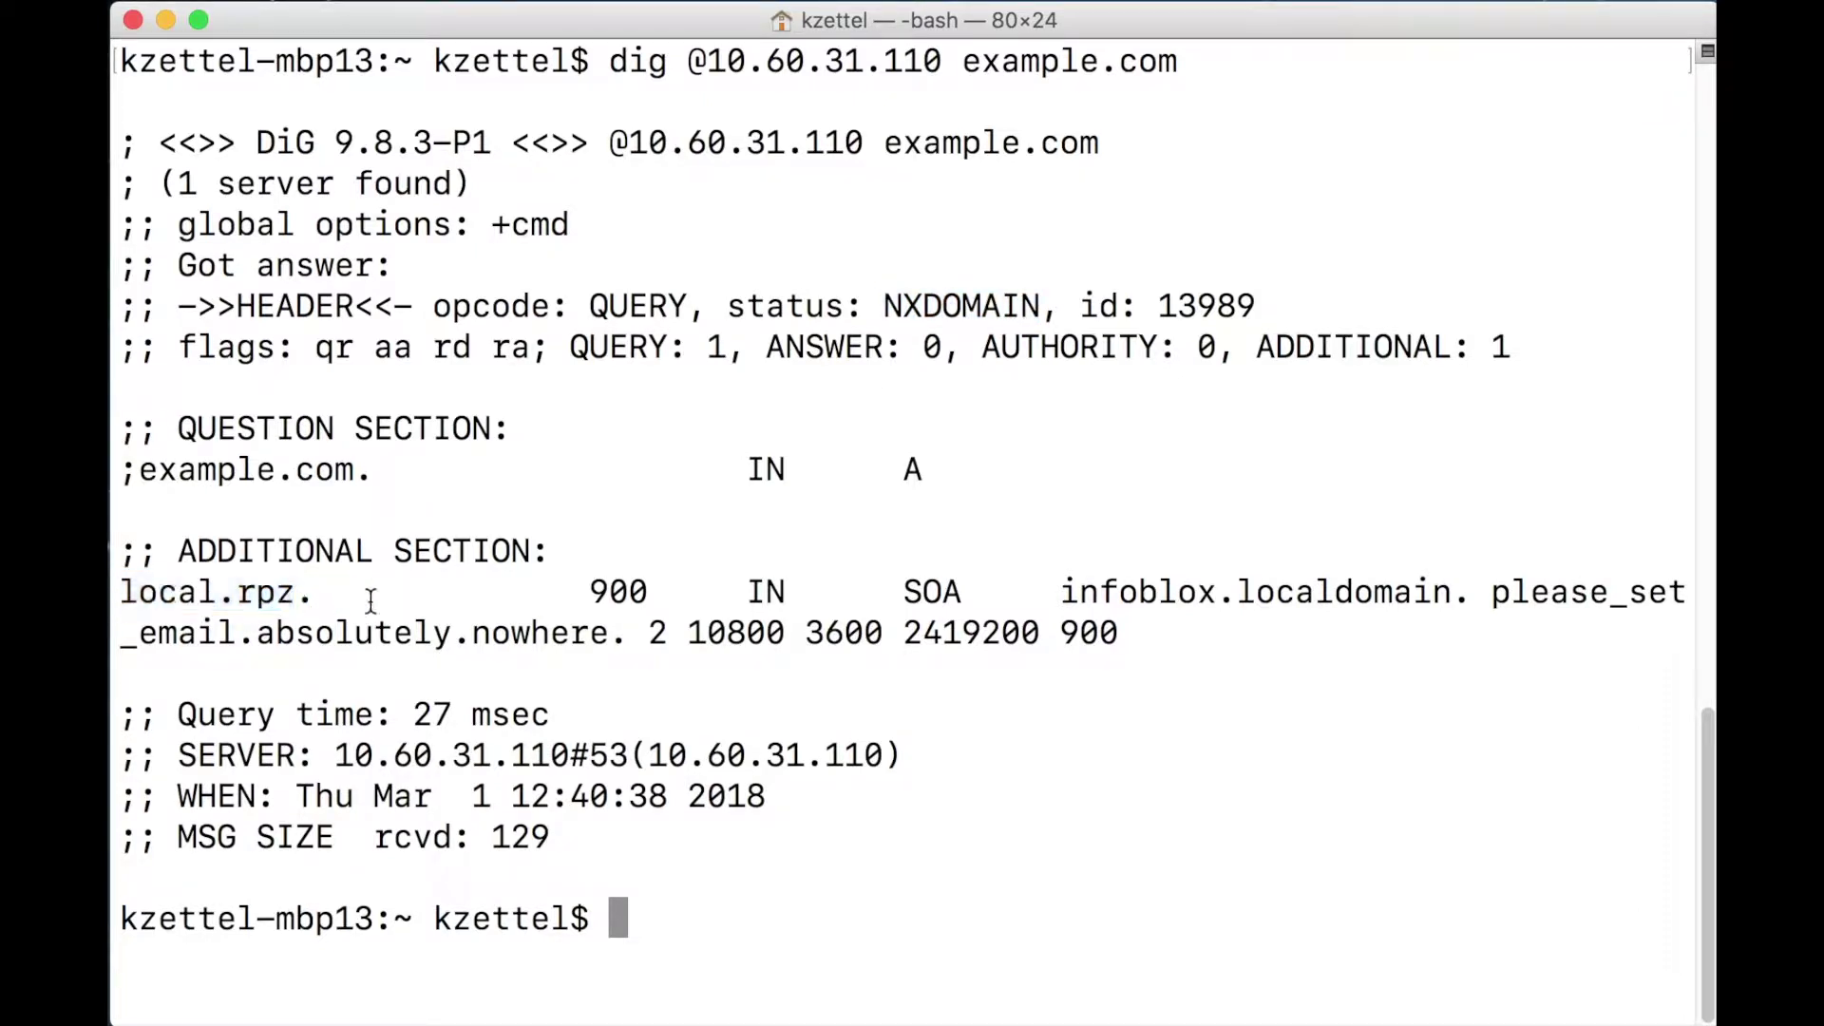
pyautogui.moveTo(1064, 591); pyautogui.dragTo(1450, 593)
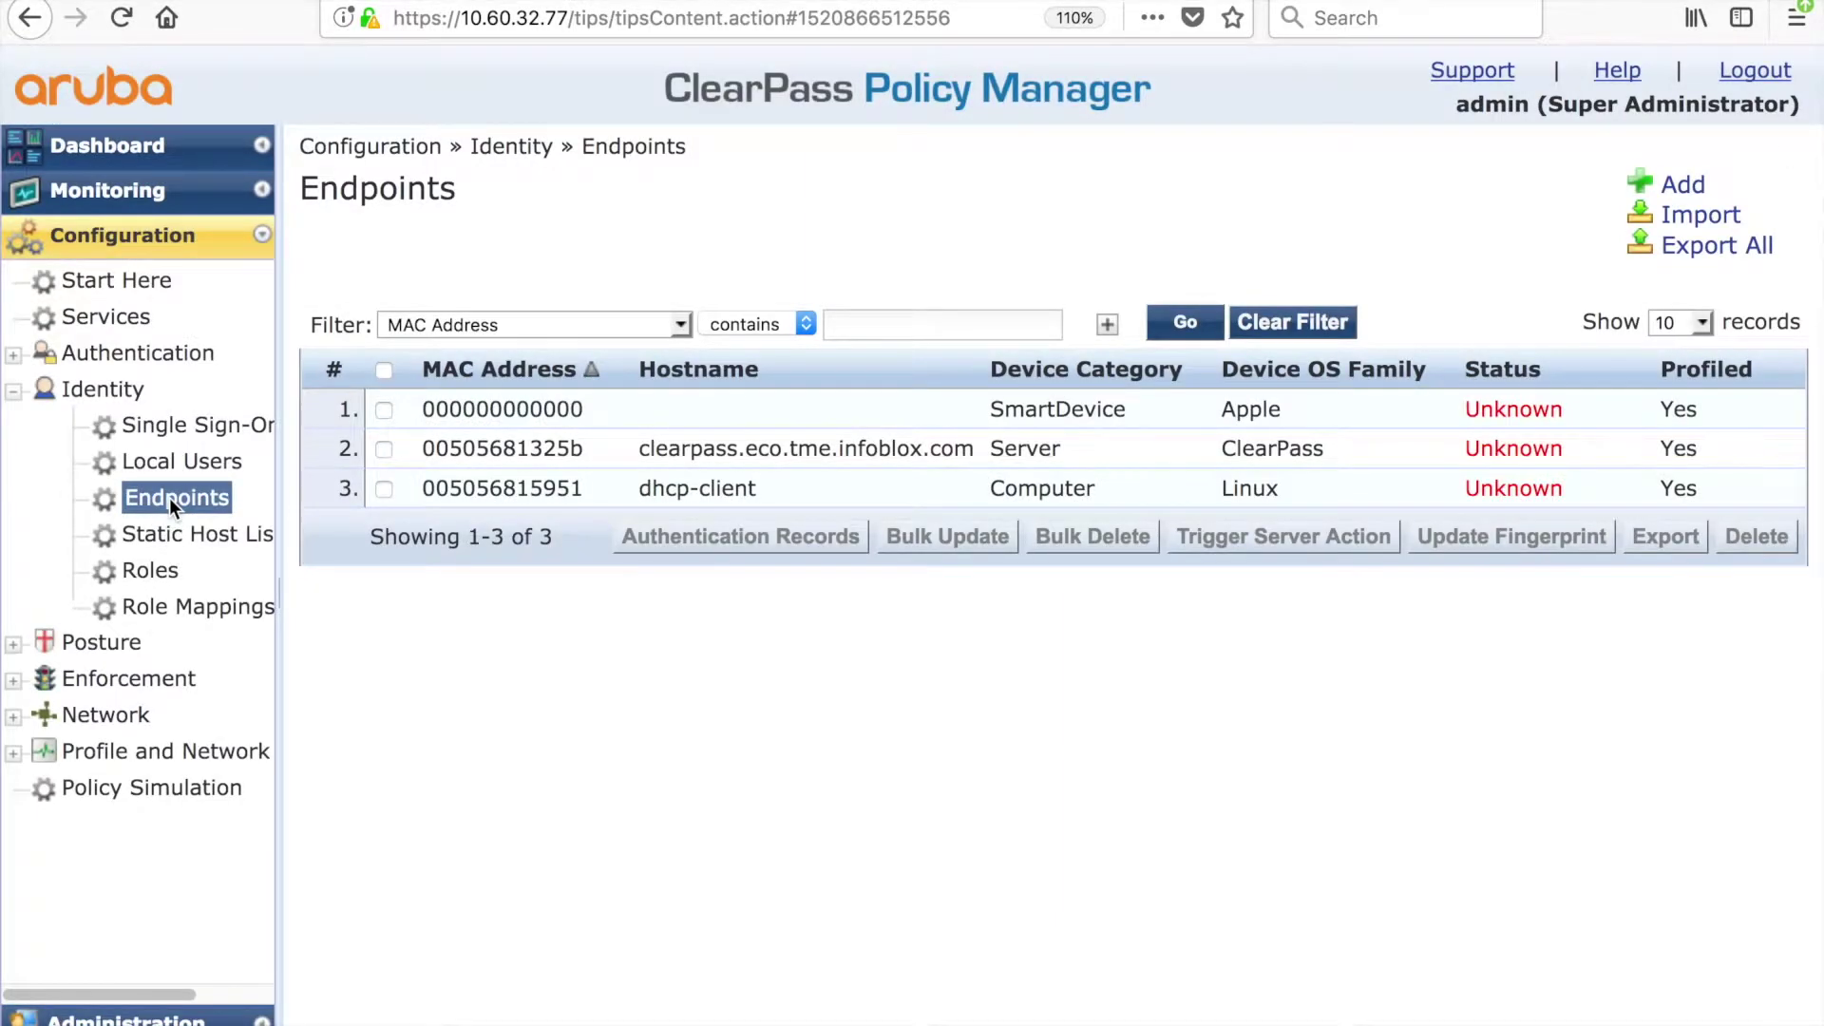
# - Reload the ClearPass endpoint list and view the attributes of endpoint 765863f9dffa
pyautogui.click(170, 497)
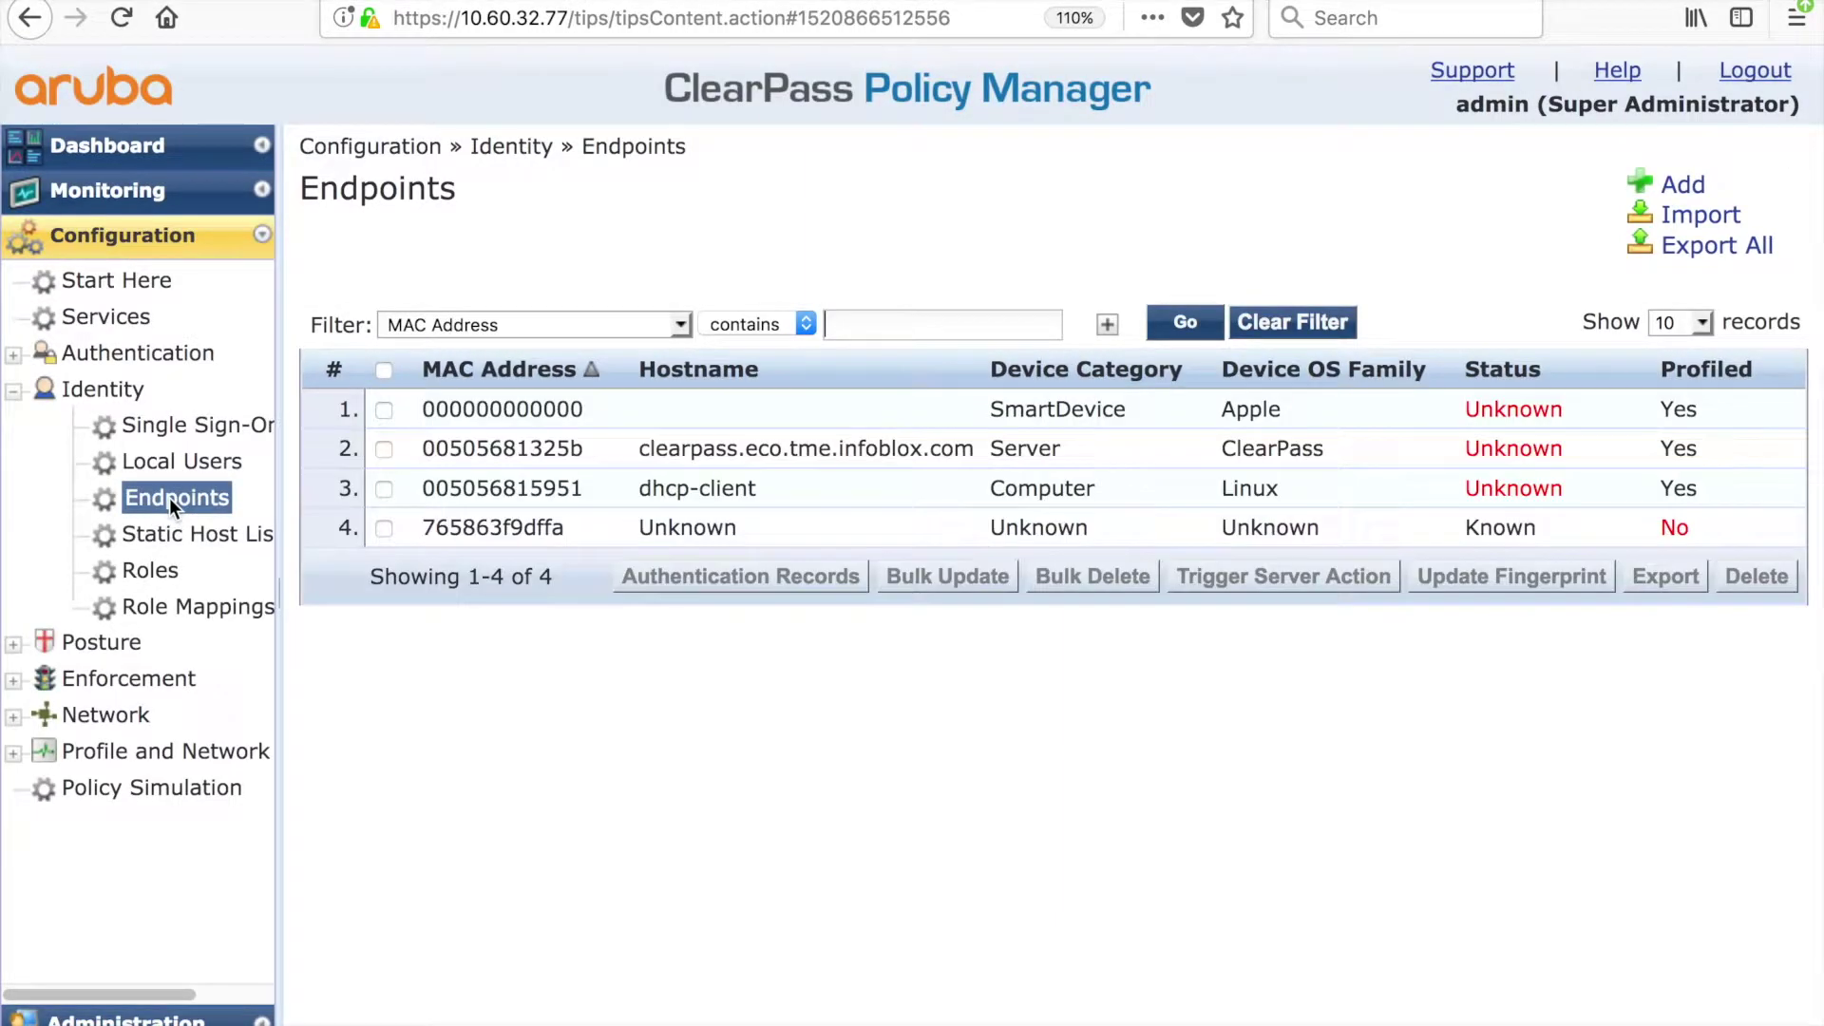
pyautogui.click(499, 537)
pyautogui.click(507, 231)
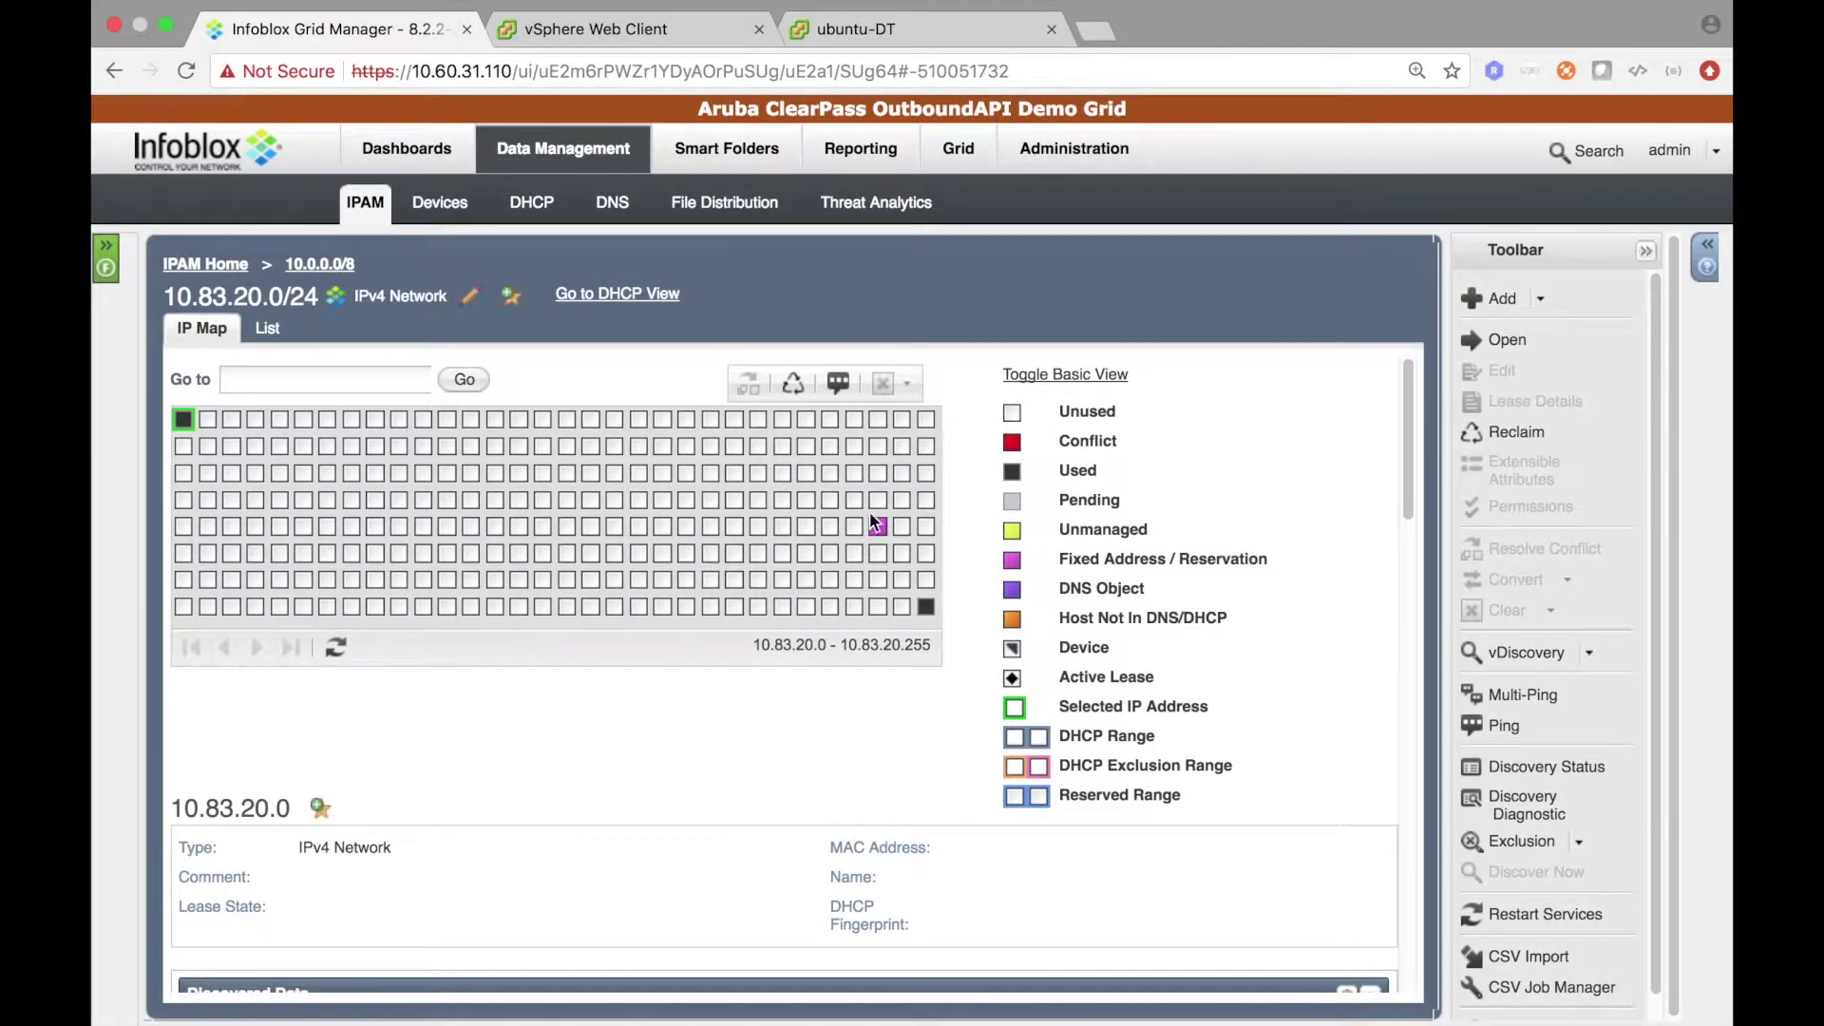
# - Select address 10.83.20.157 in the 10.83.20.0/24 IP map
pyautogui.click(876, 525)
pyautogui.scroll(-10, 876, 525)
pyautogui.scroll(-2, 877, 526)
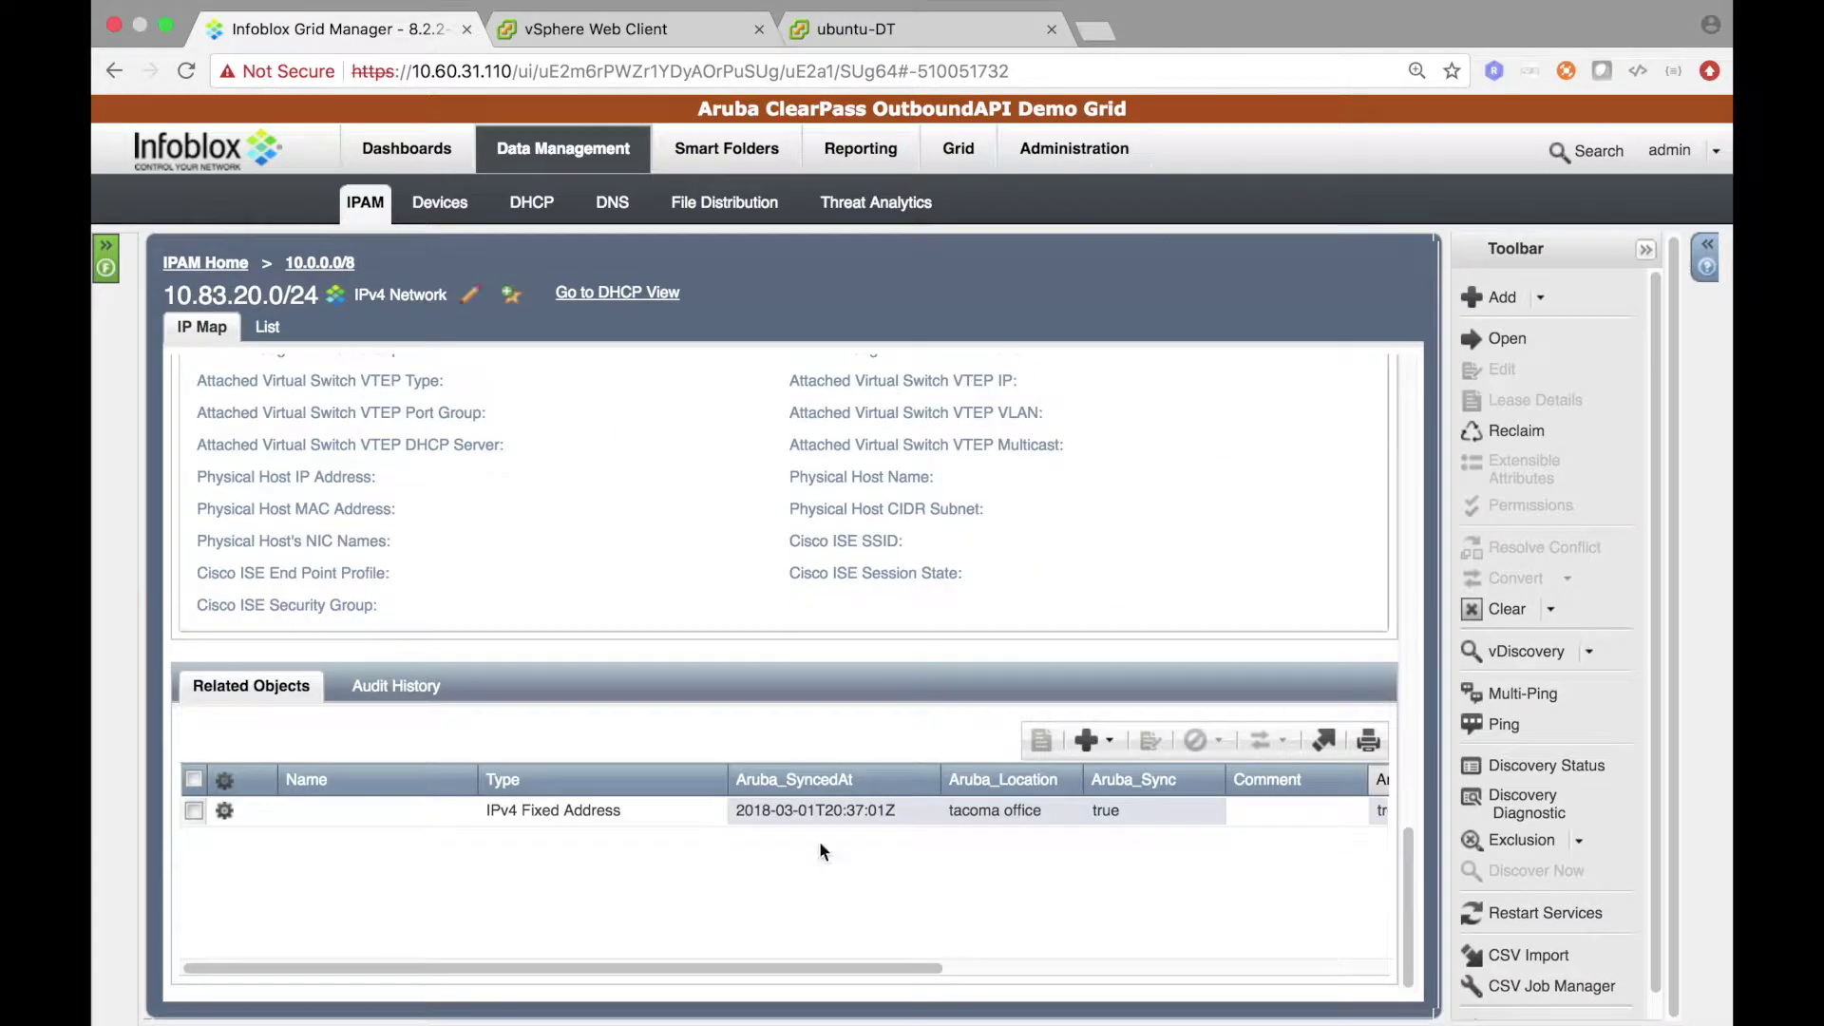
pyautogui.moveTo(757, 969); pyautogui.dragTo(1066, 980)
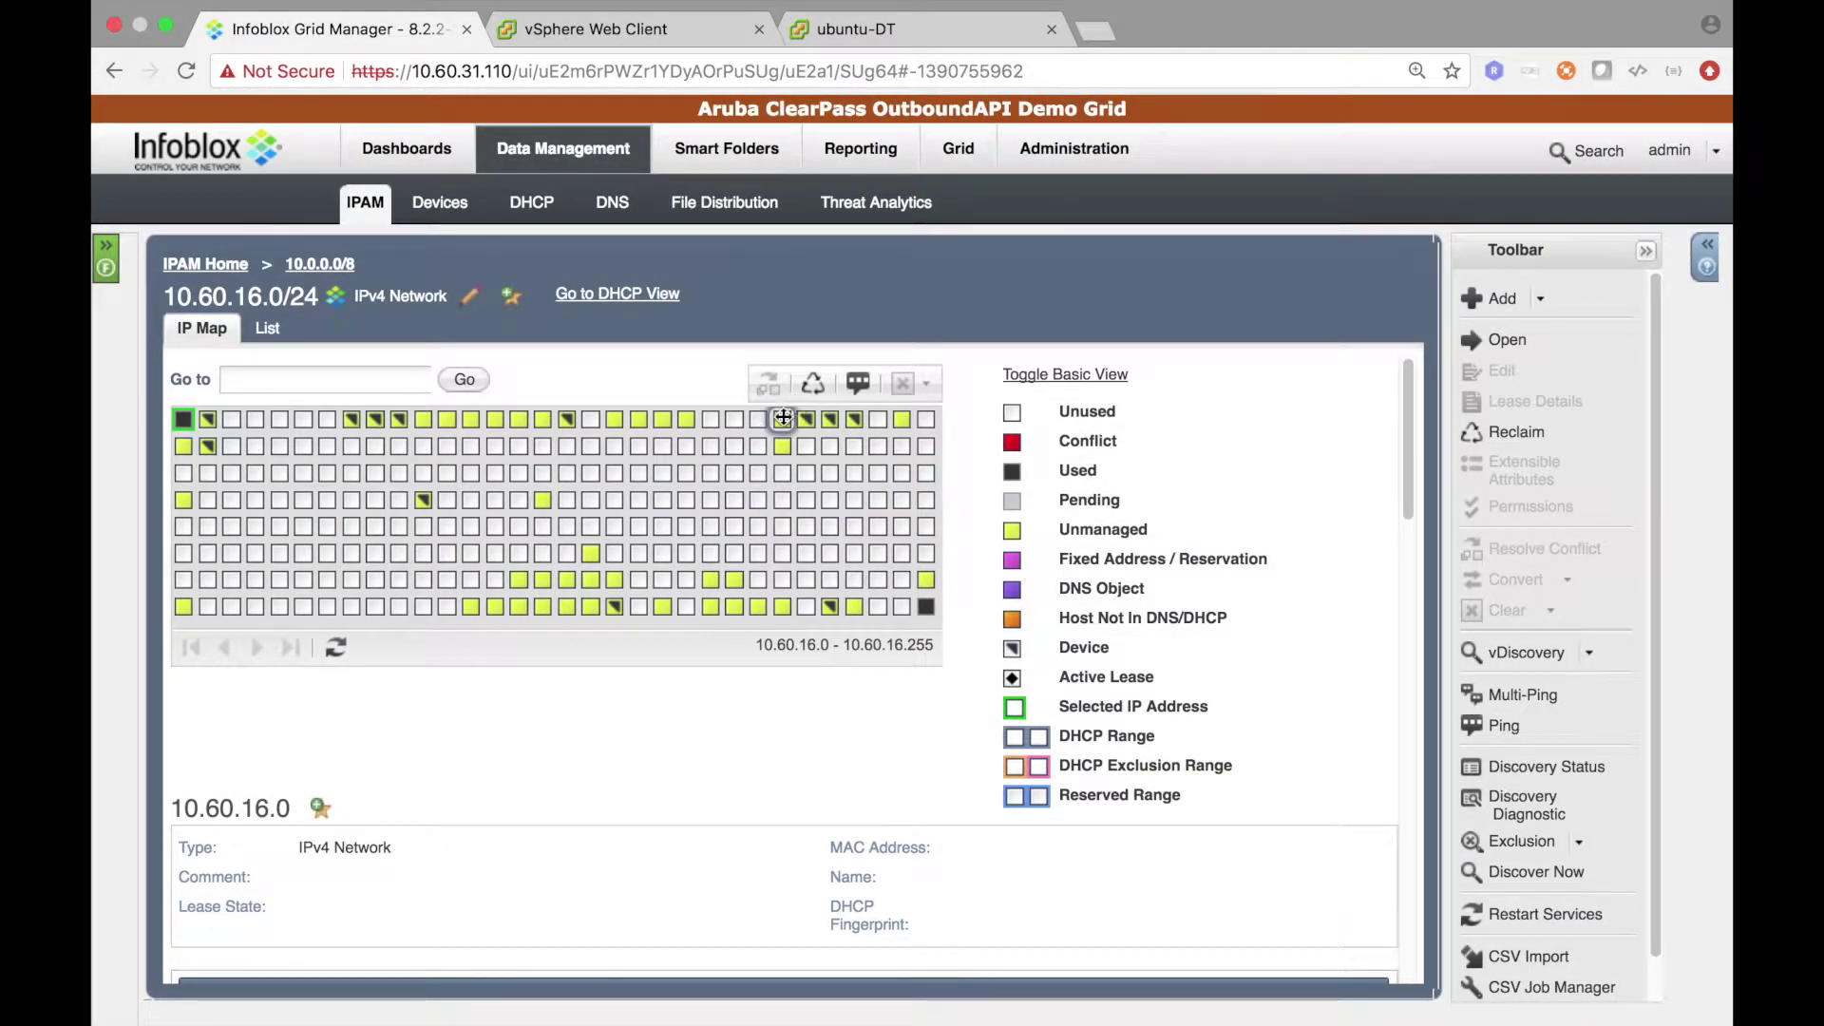
# - Create and save a new host named test for unmanaged address 10.60.16.25
pyautogui.click(781, 419)
pyautogui.click(1544, 304)
pyautogui.moveTo(1514, 411)
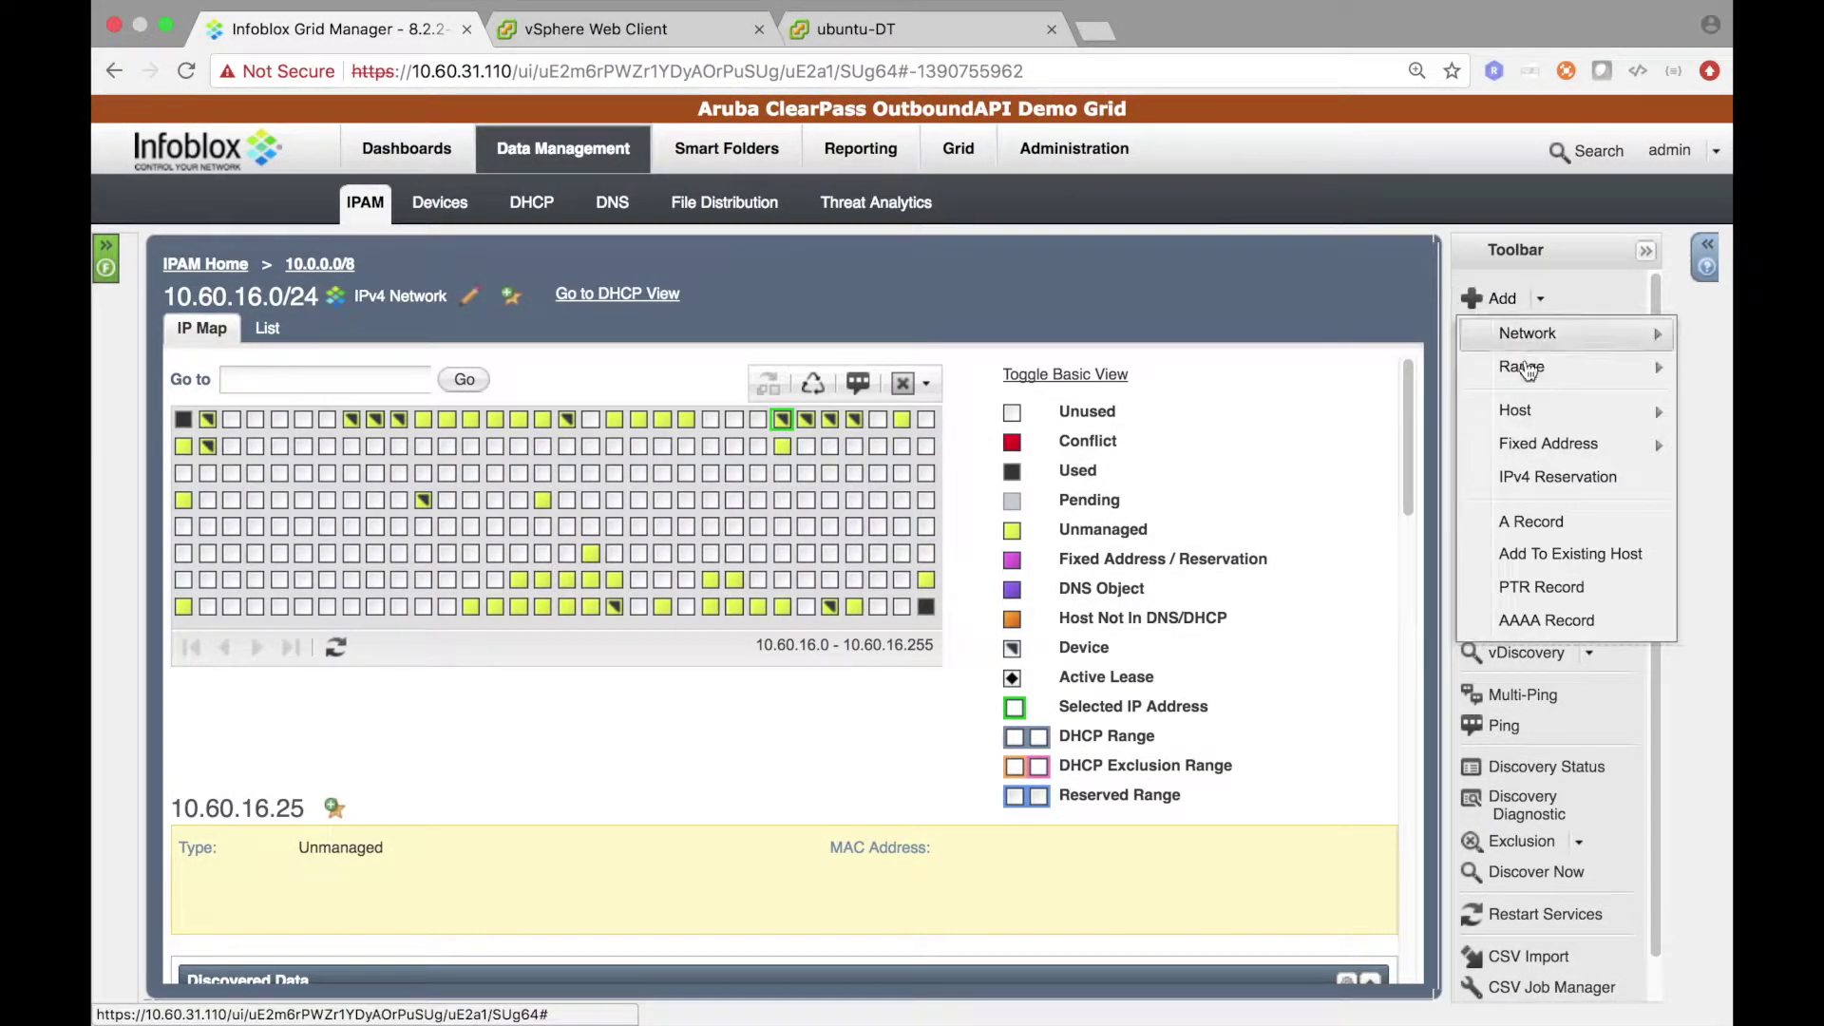
pyautogui.click(1413, 412)
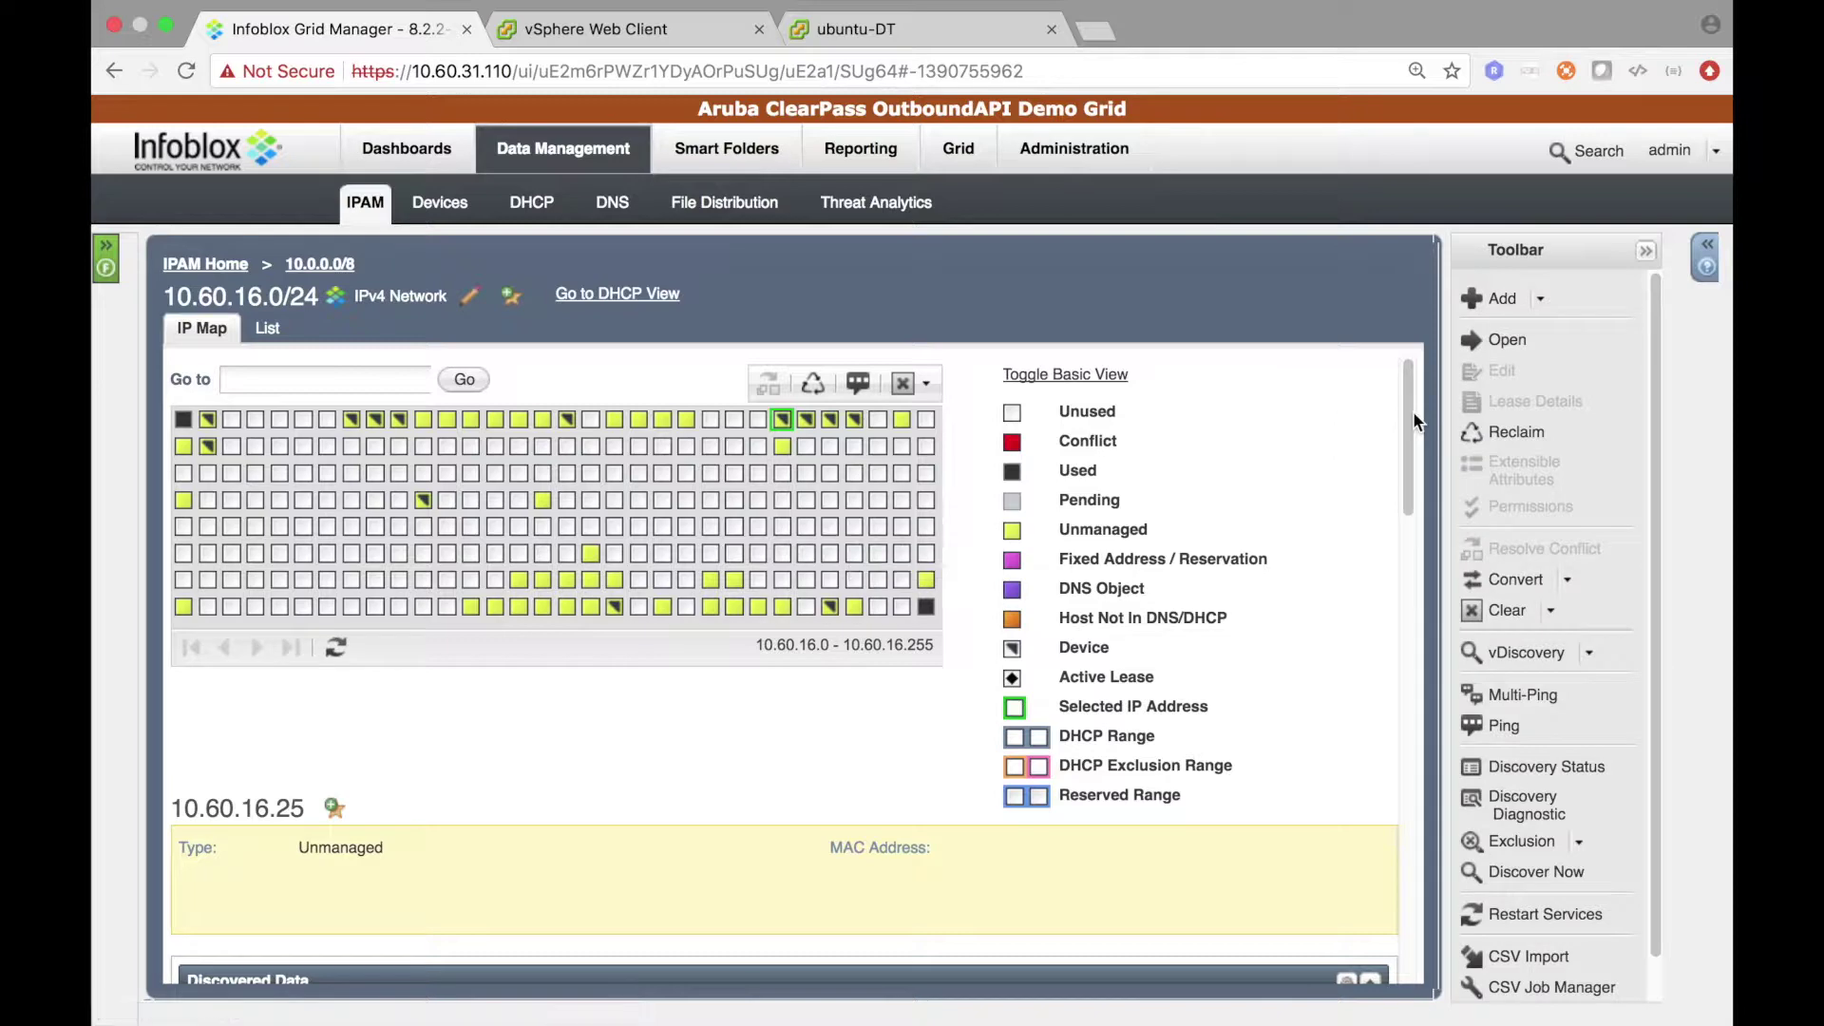
pyautogui.write('tes')
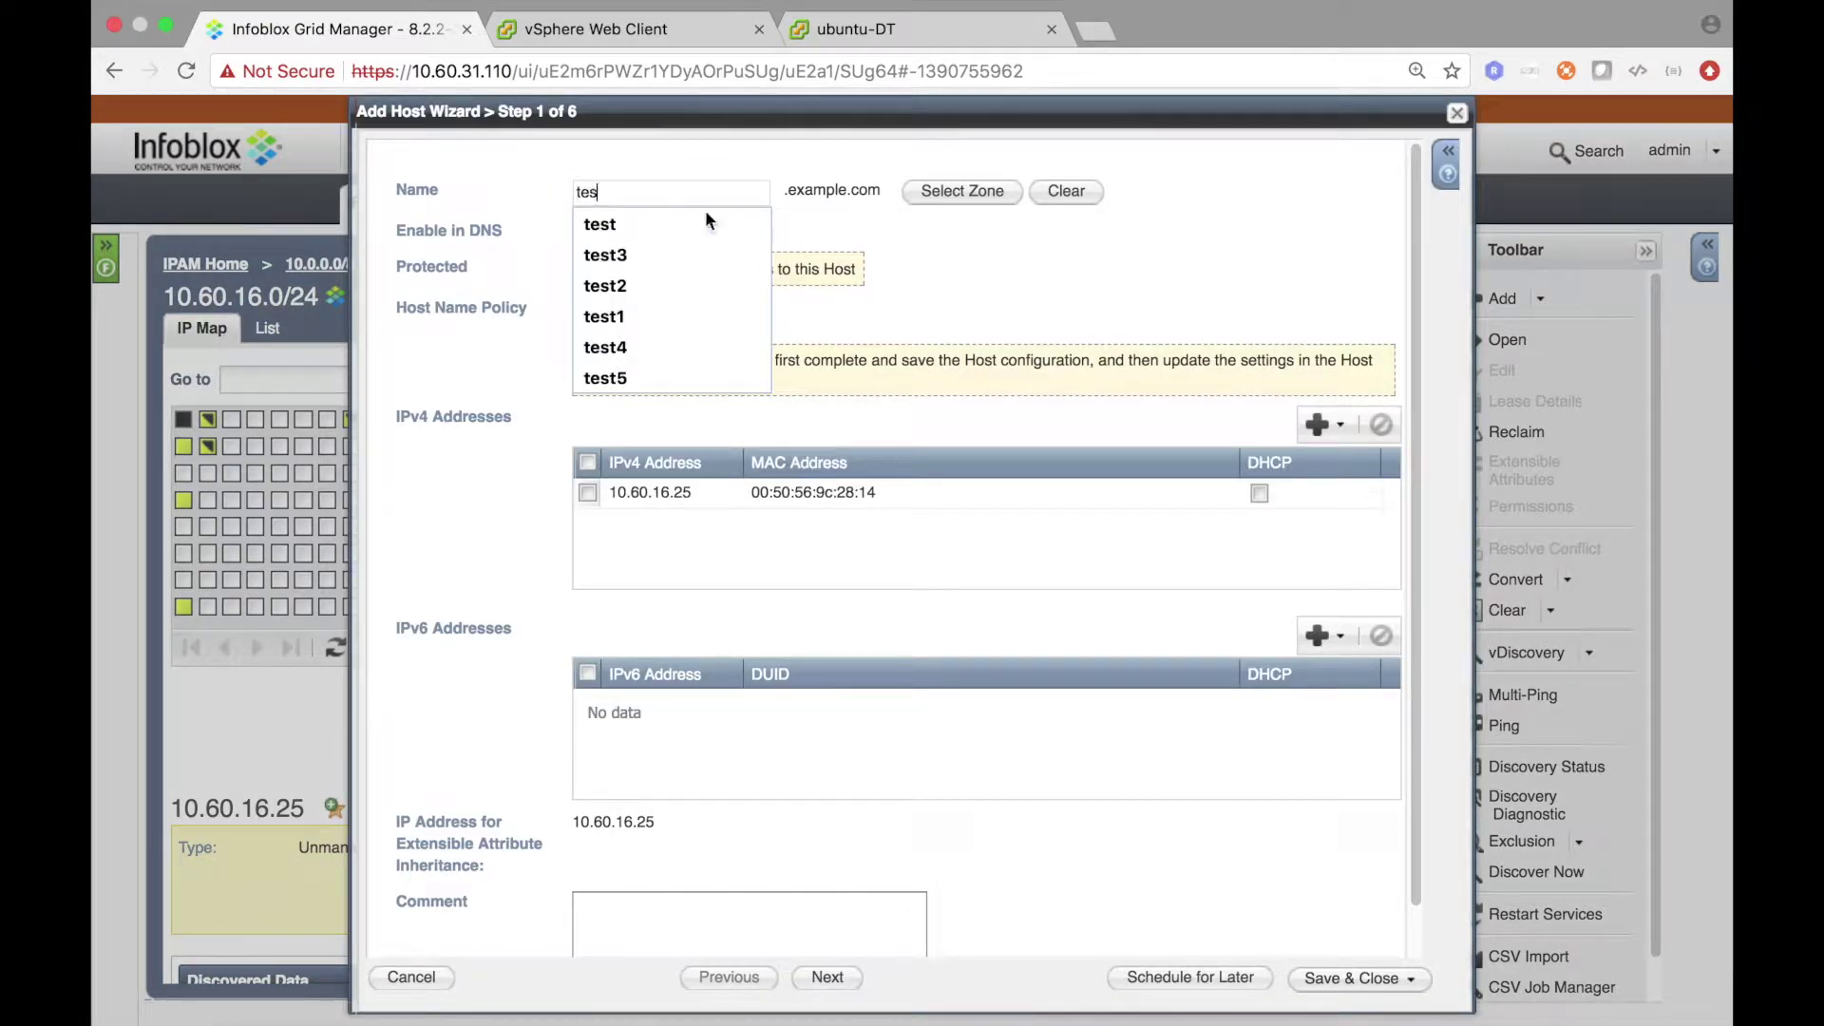
pyautogui.click(691, 225)
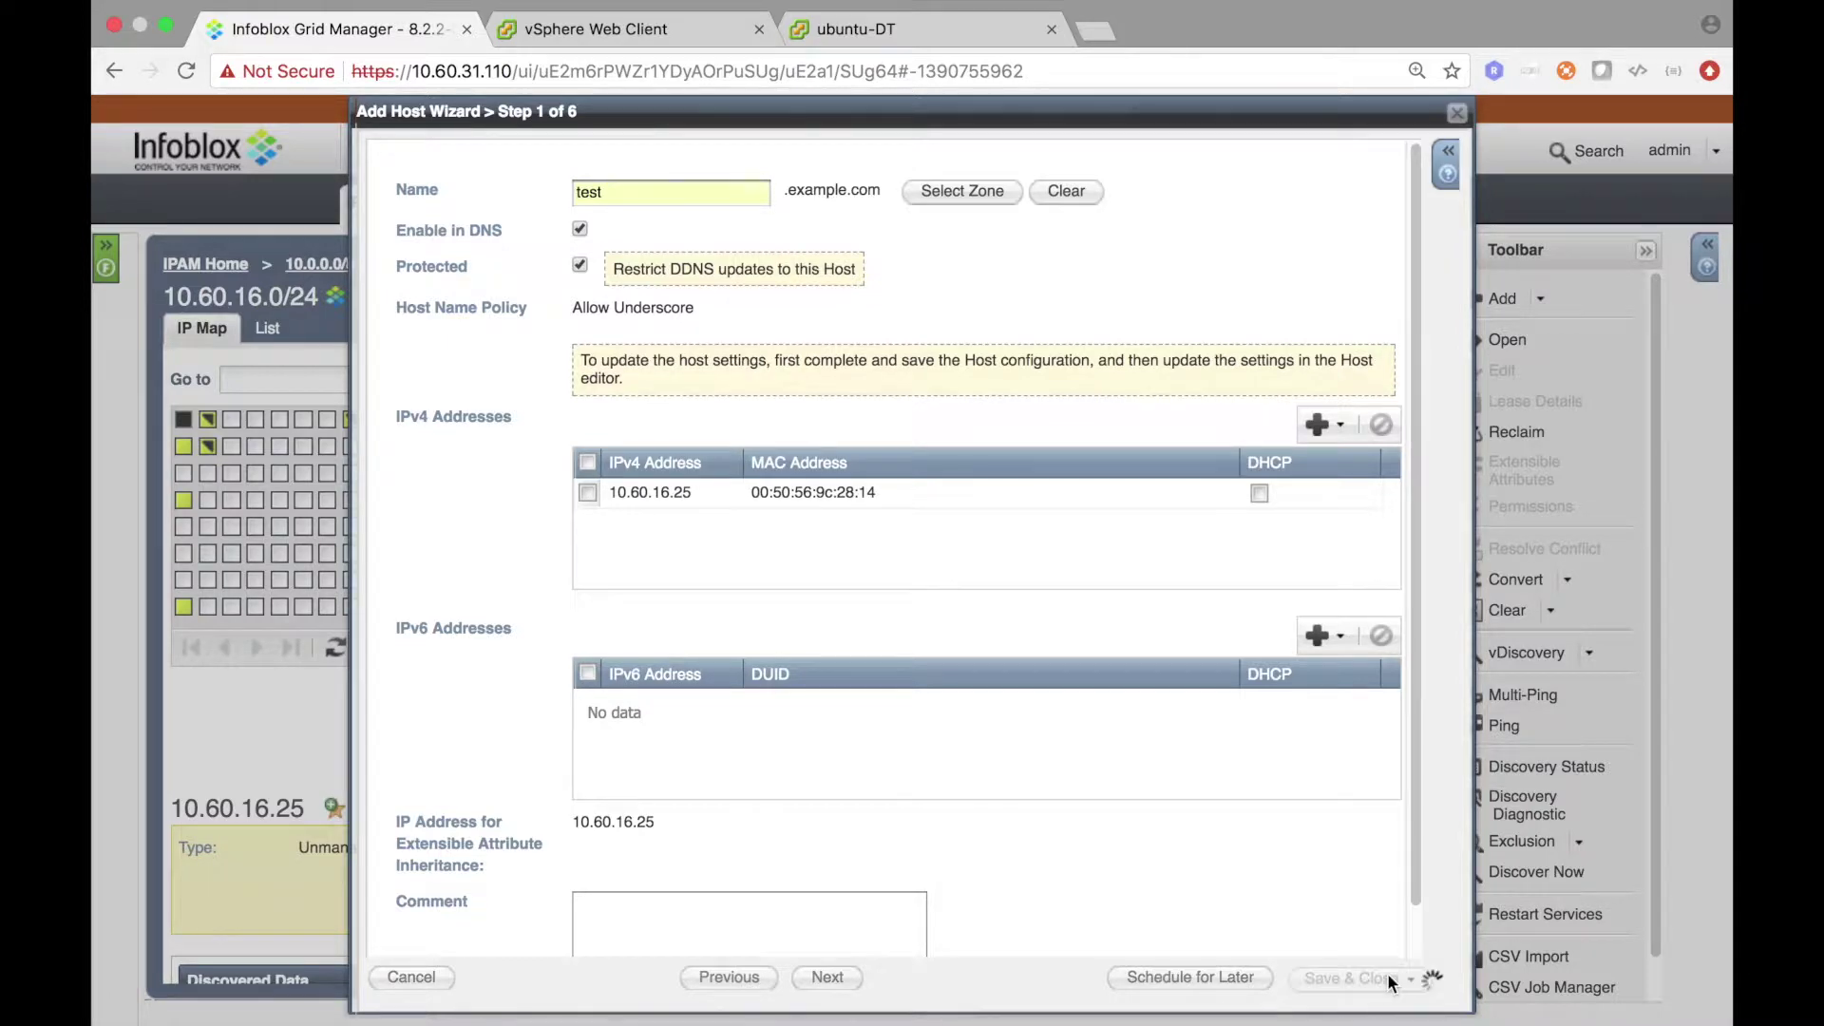
pyautogui.click(1351, 978)
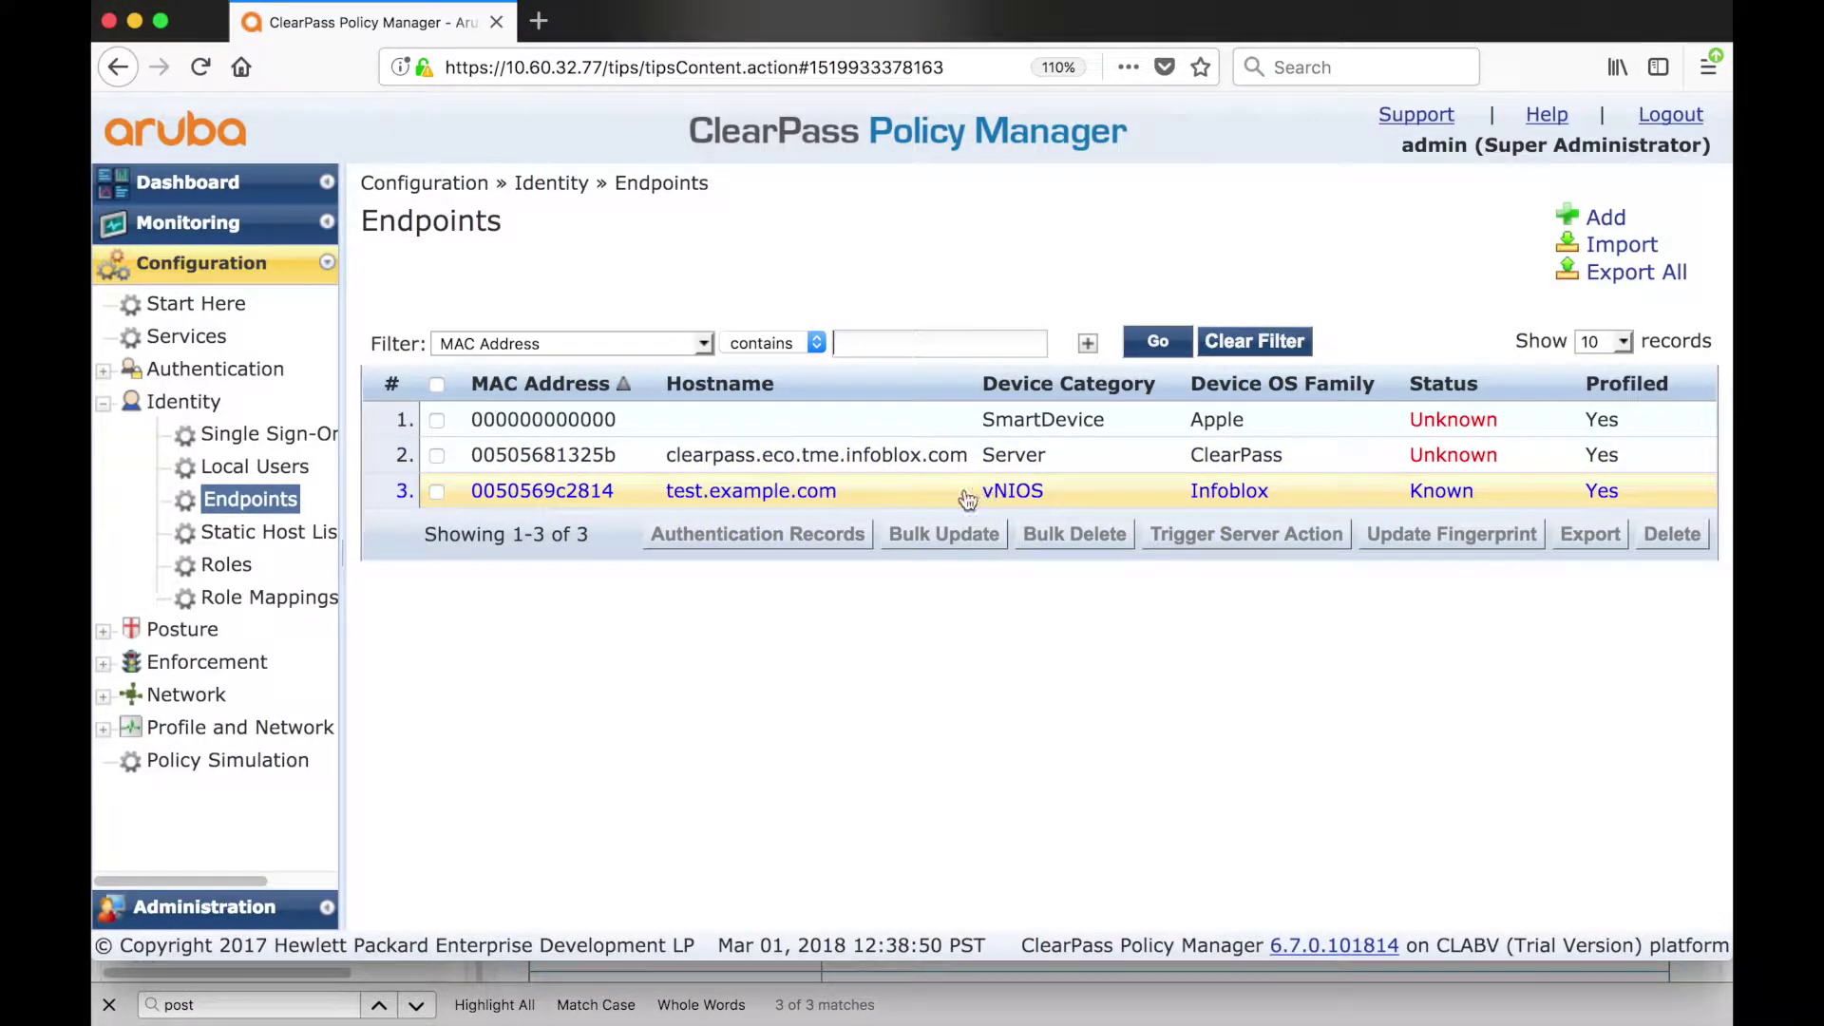
# - Open endpoint 0050569c2814 (test.example.com) and check its Attributes and Fingerprints
pyautogui.click(752, 496)
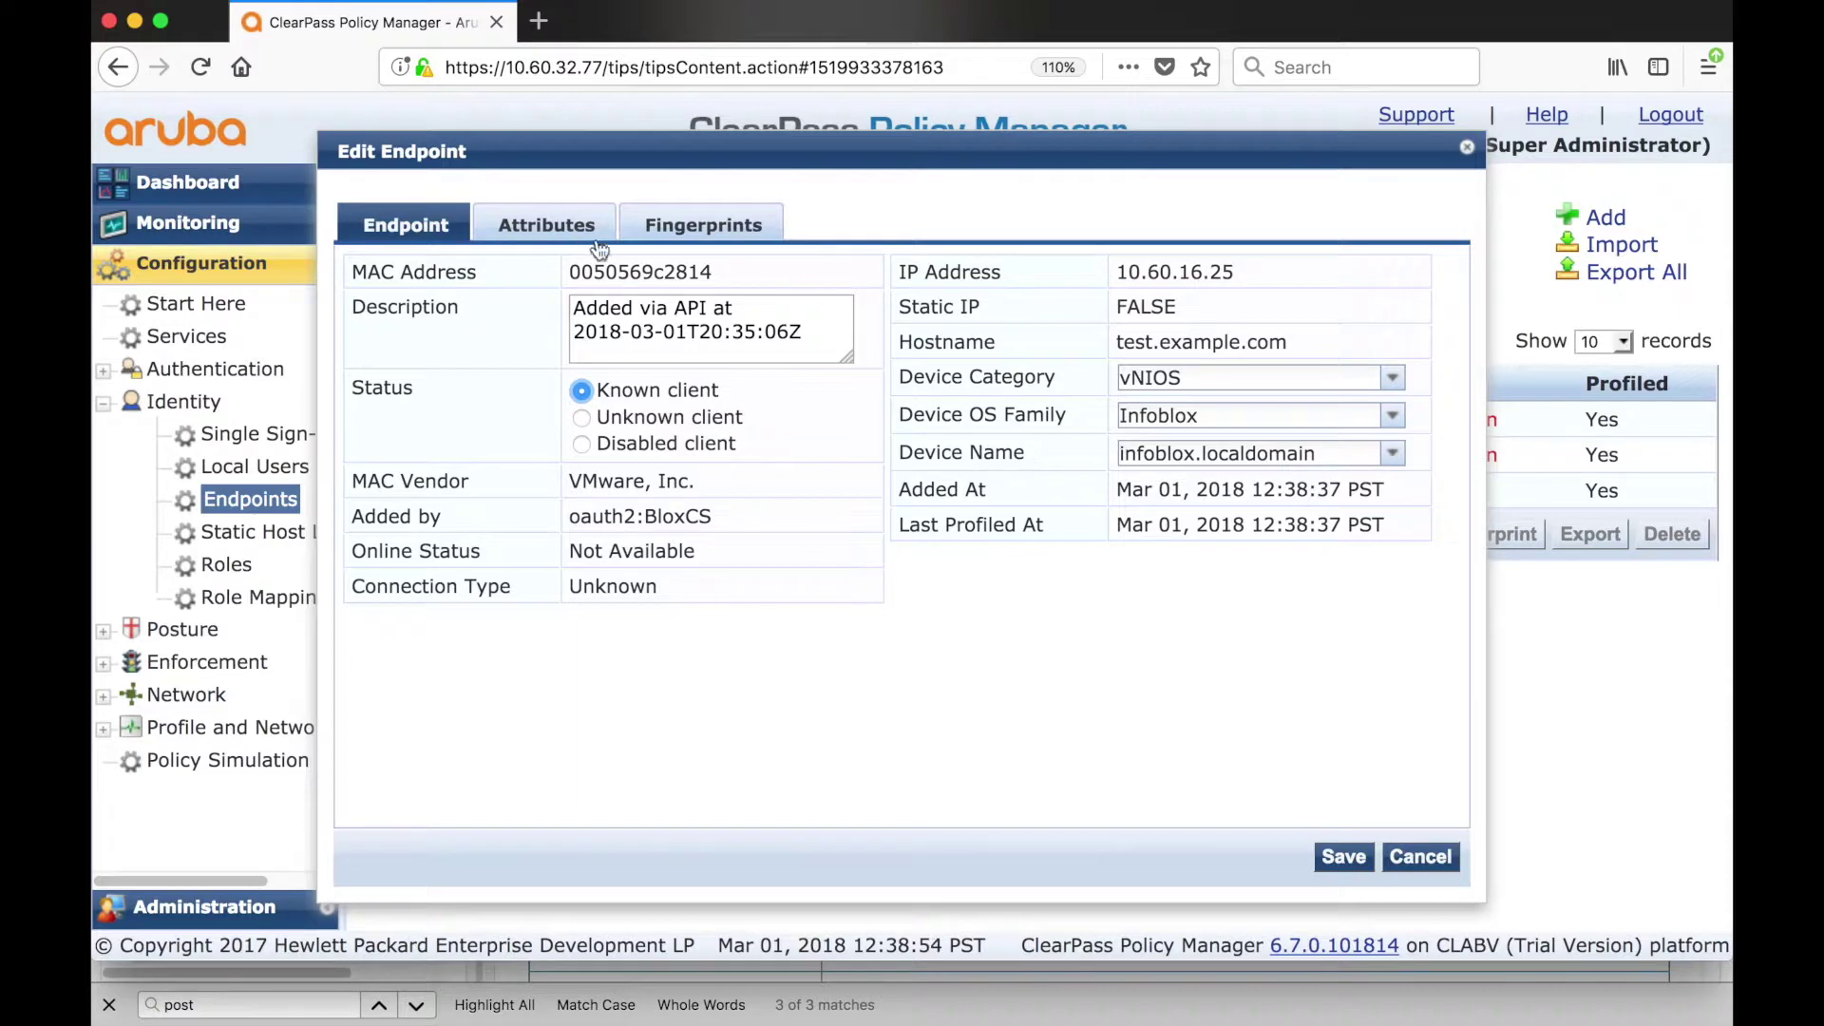
pyautogui.click(577, 224)
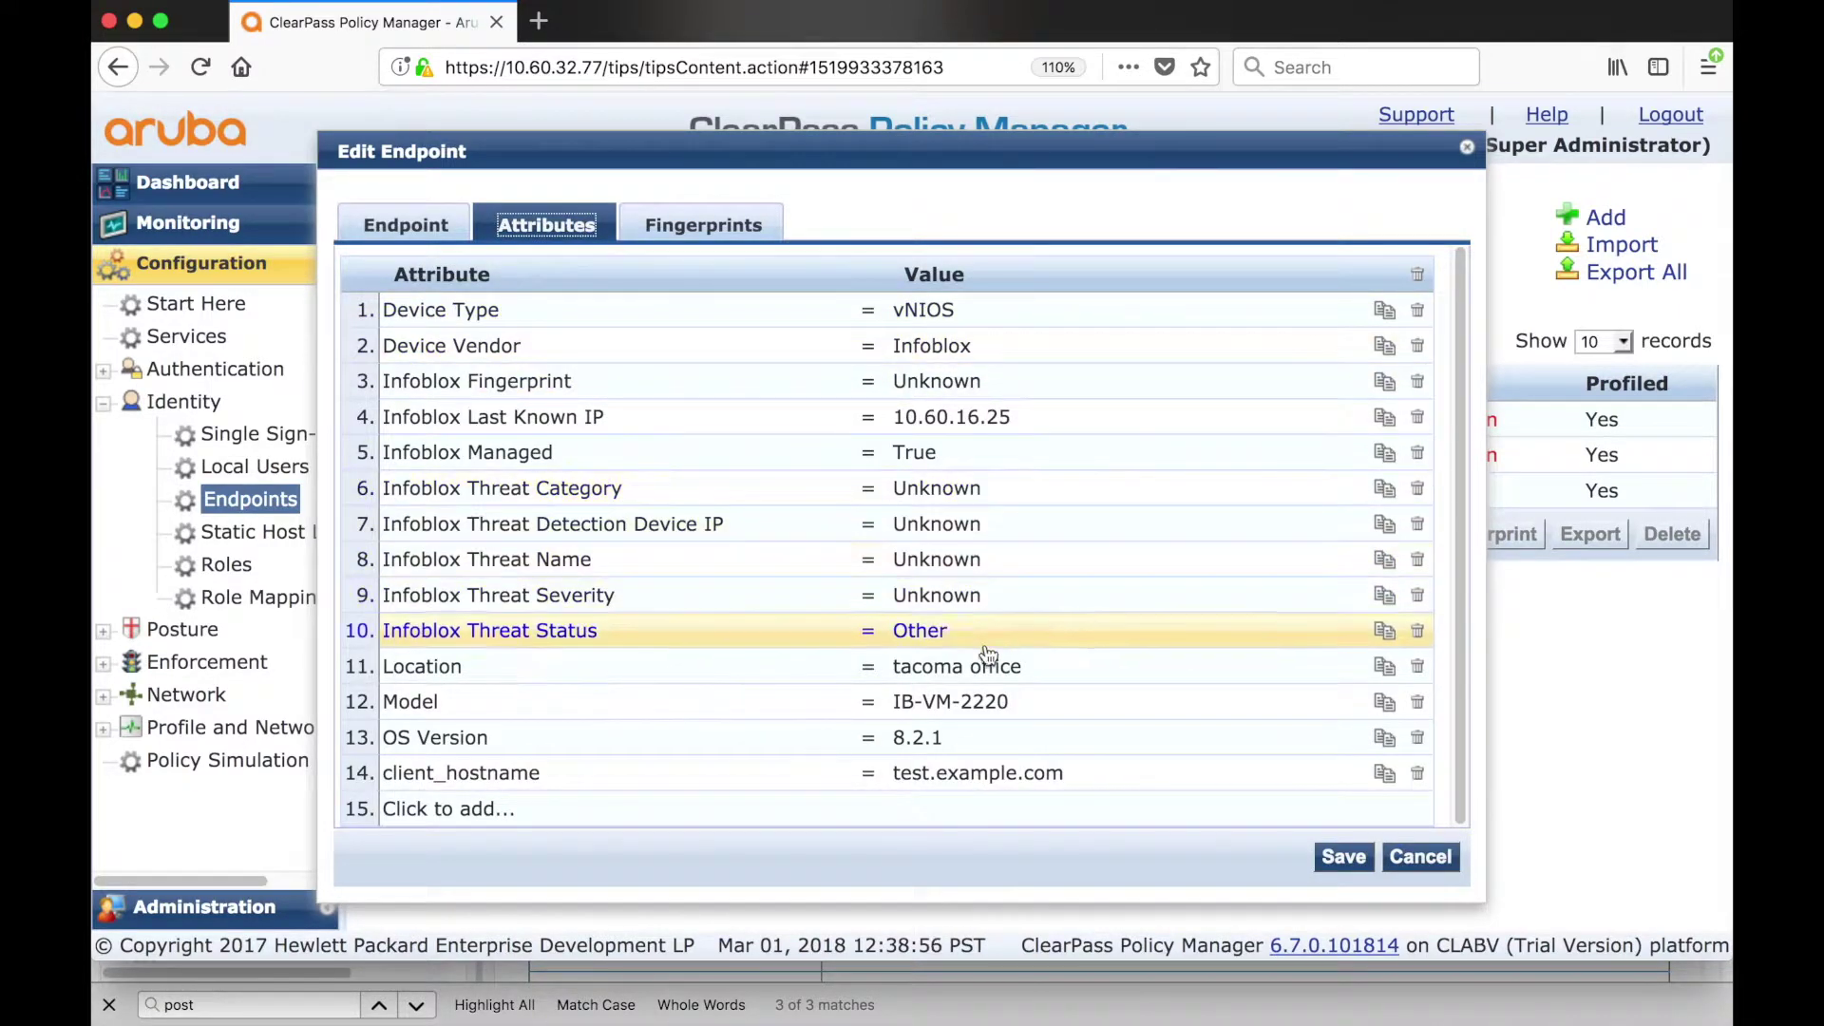
pyautogui.click(695, 226)
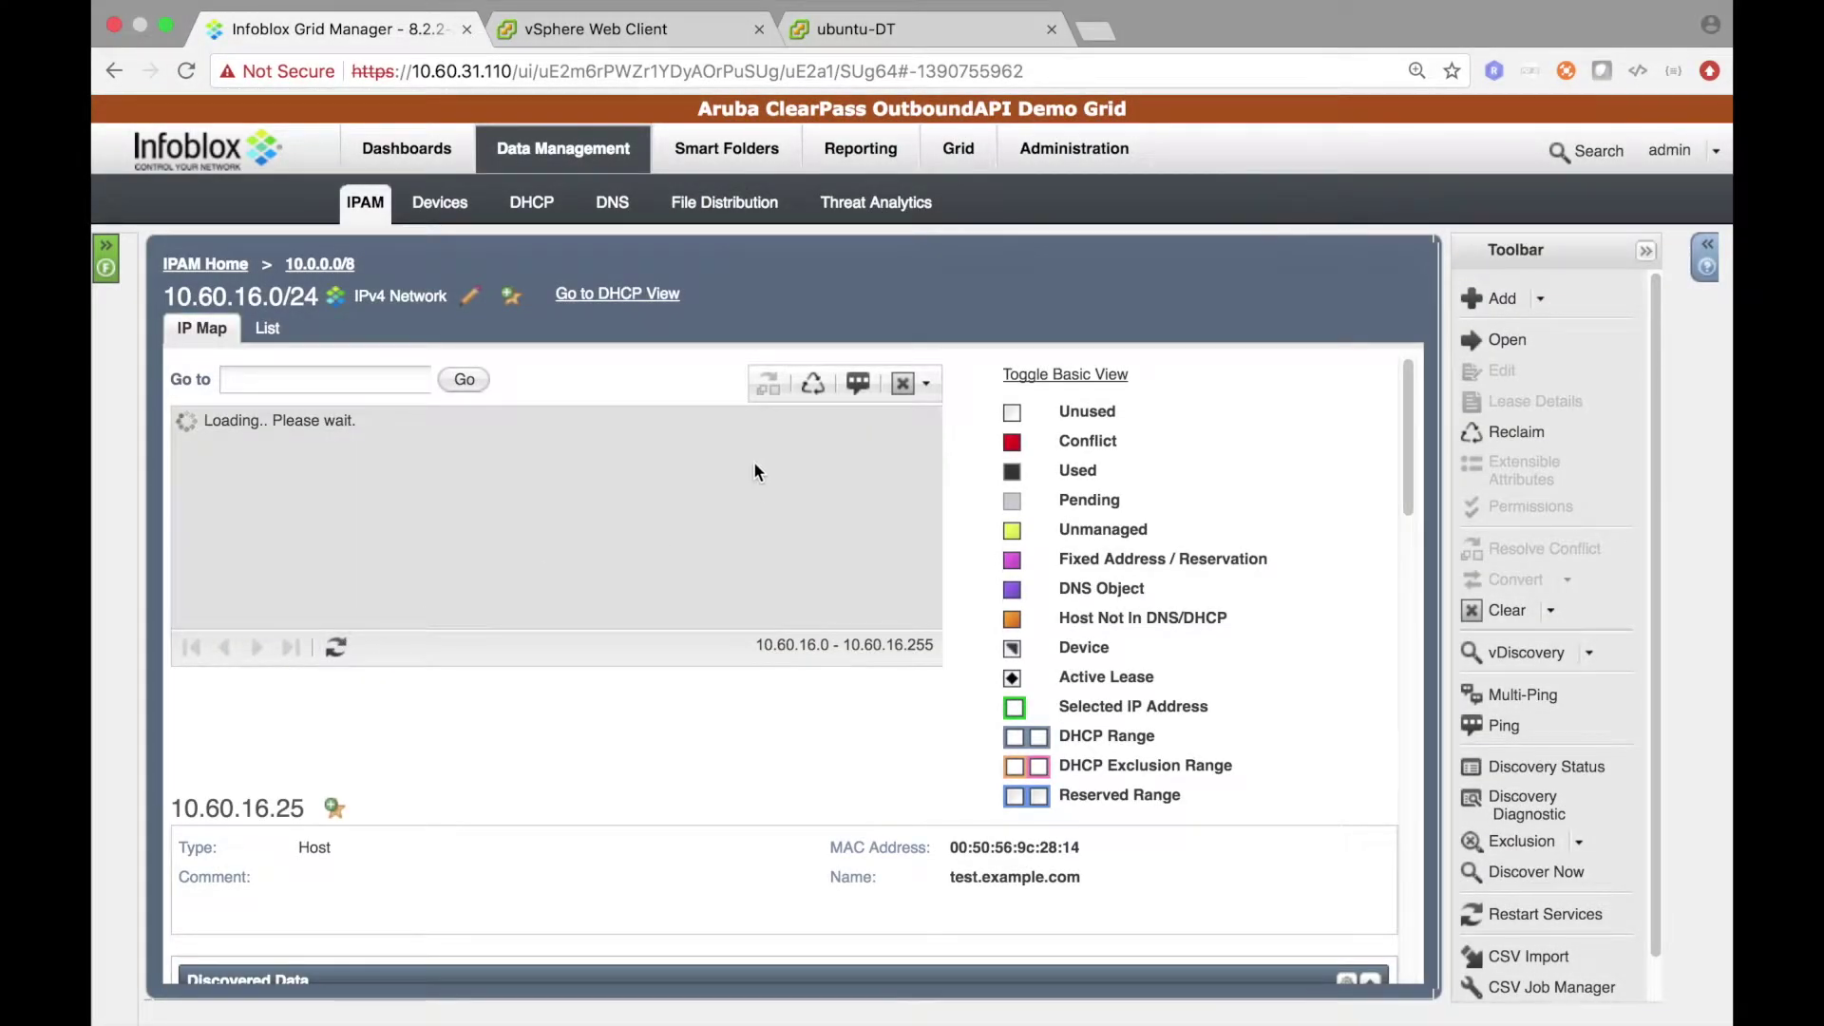
pyautogui.scroll(-5, 756, 467)
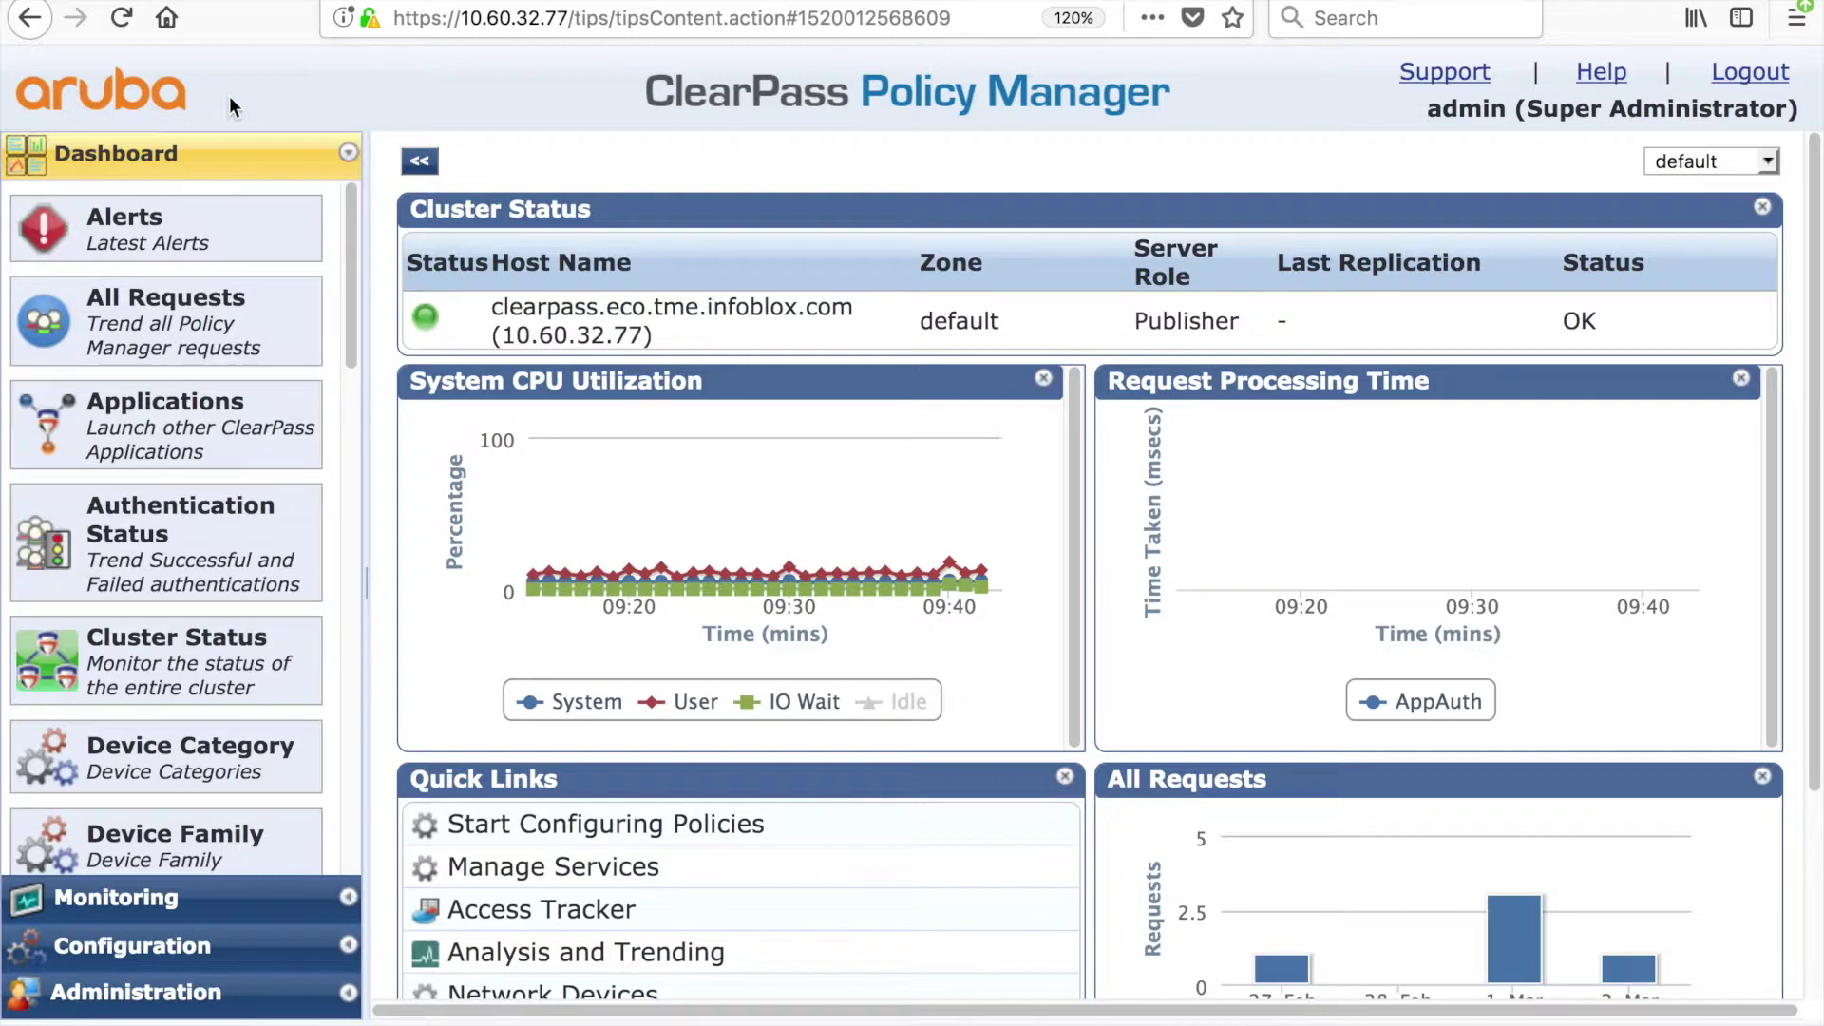
# - Open the Attributes dictionary under Administration > Dictionaries
pyautogui.click(145, 993)
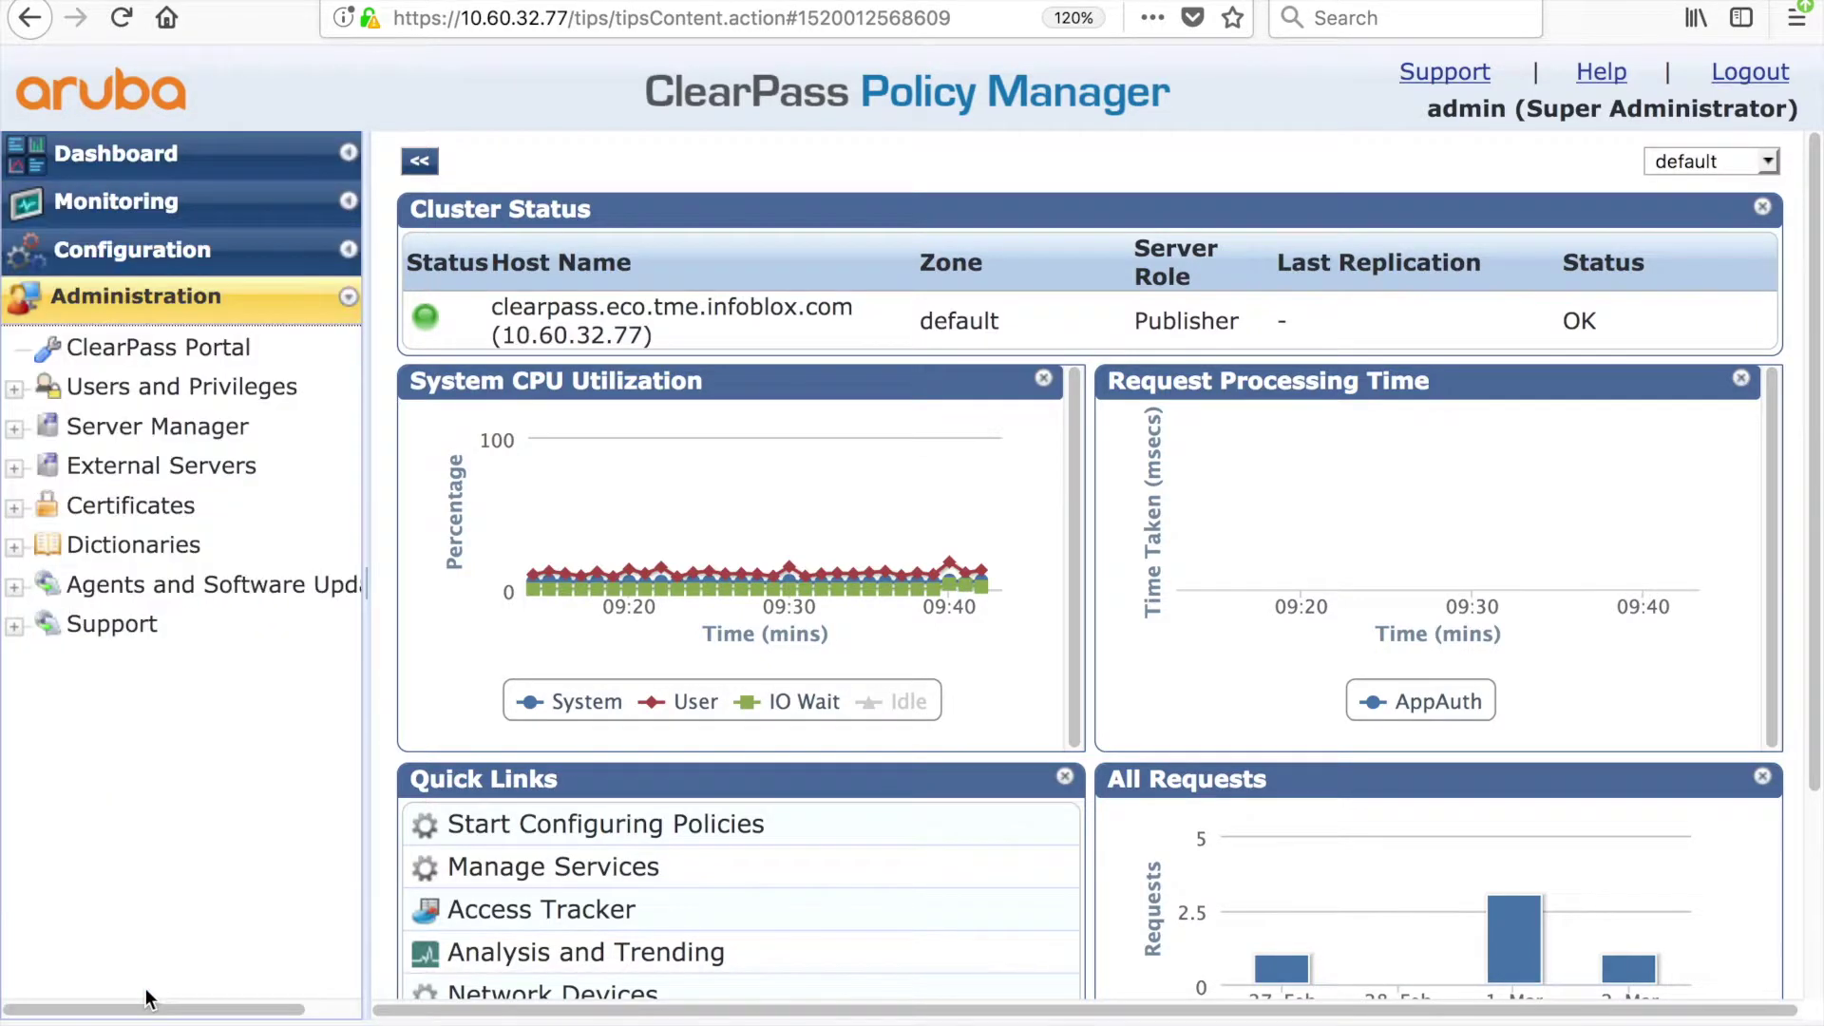
pyautogui.click(18, 543)
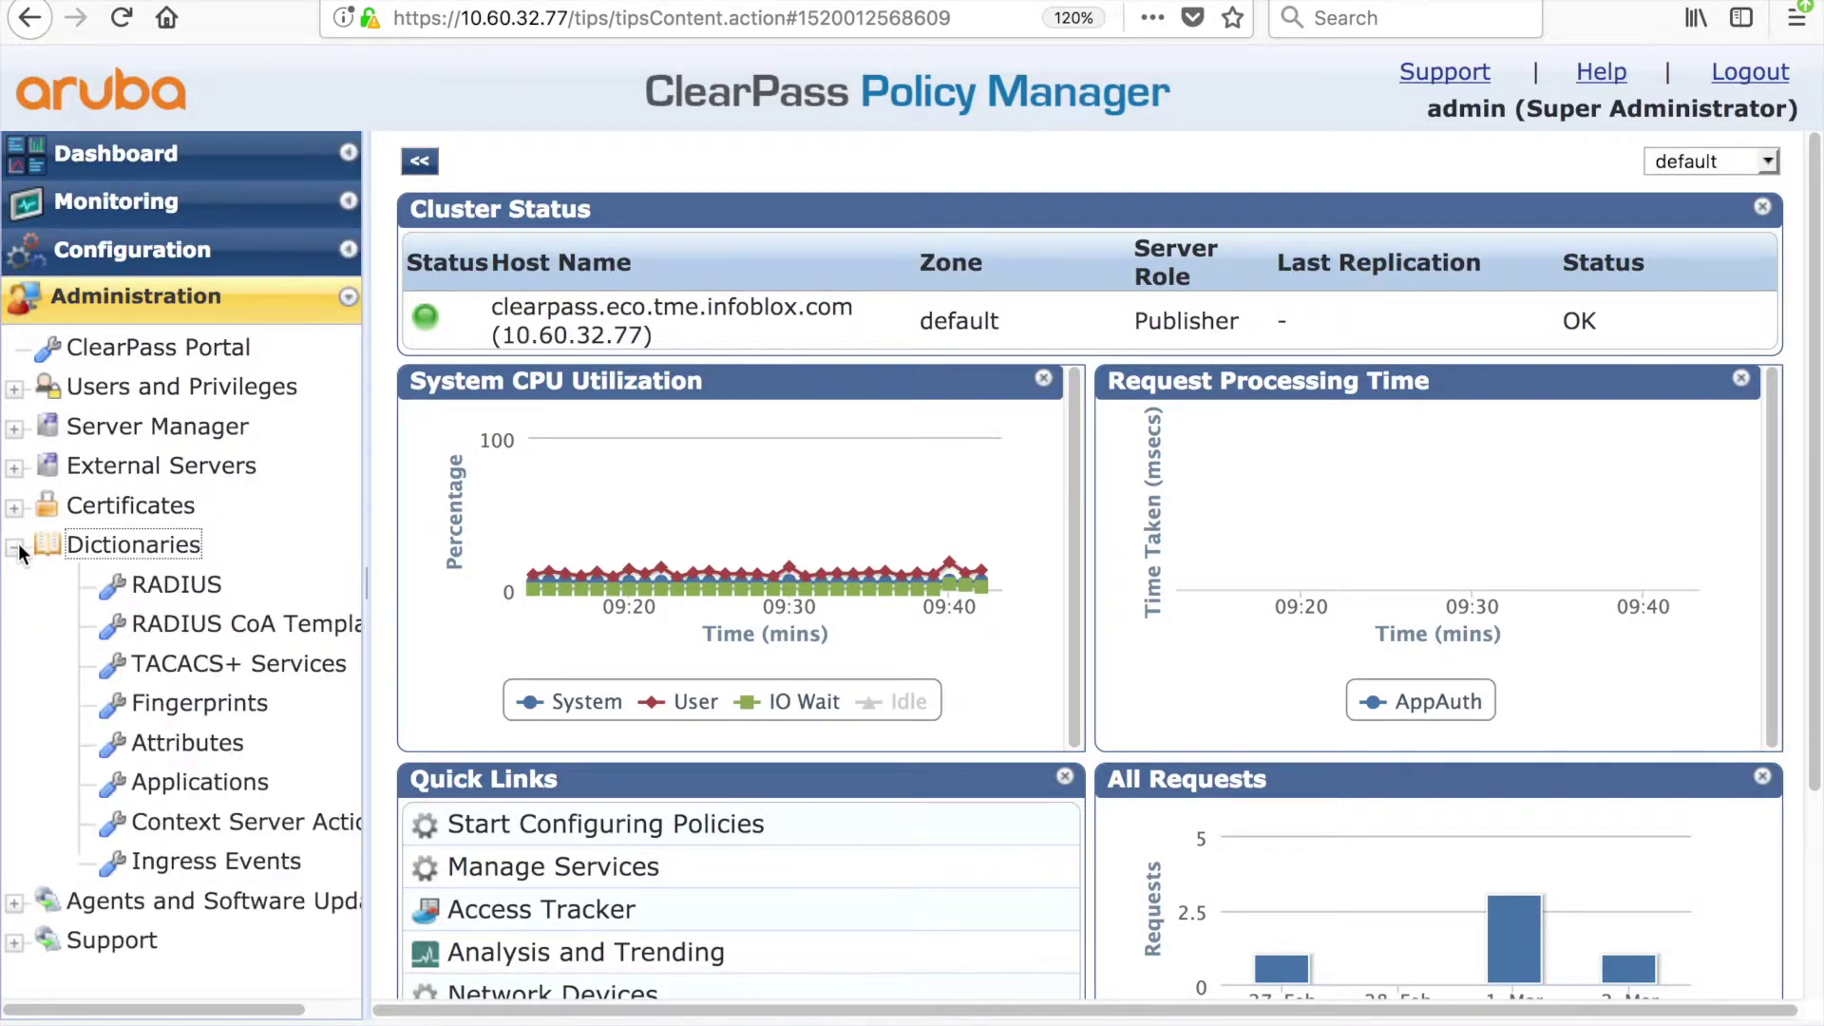
pyautogui.click(175, 754)
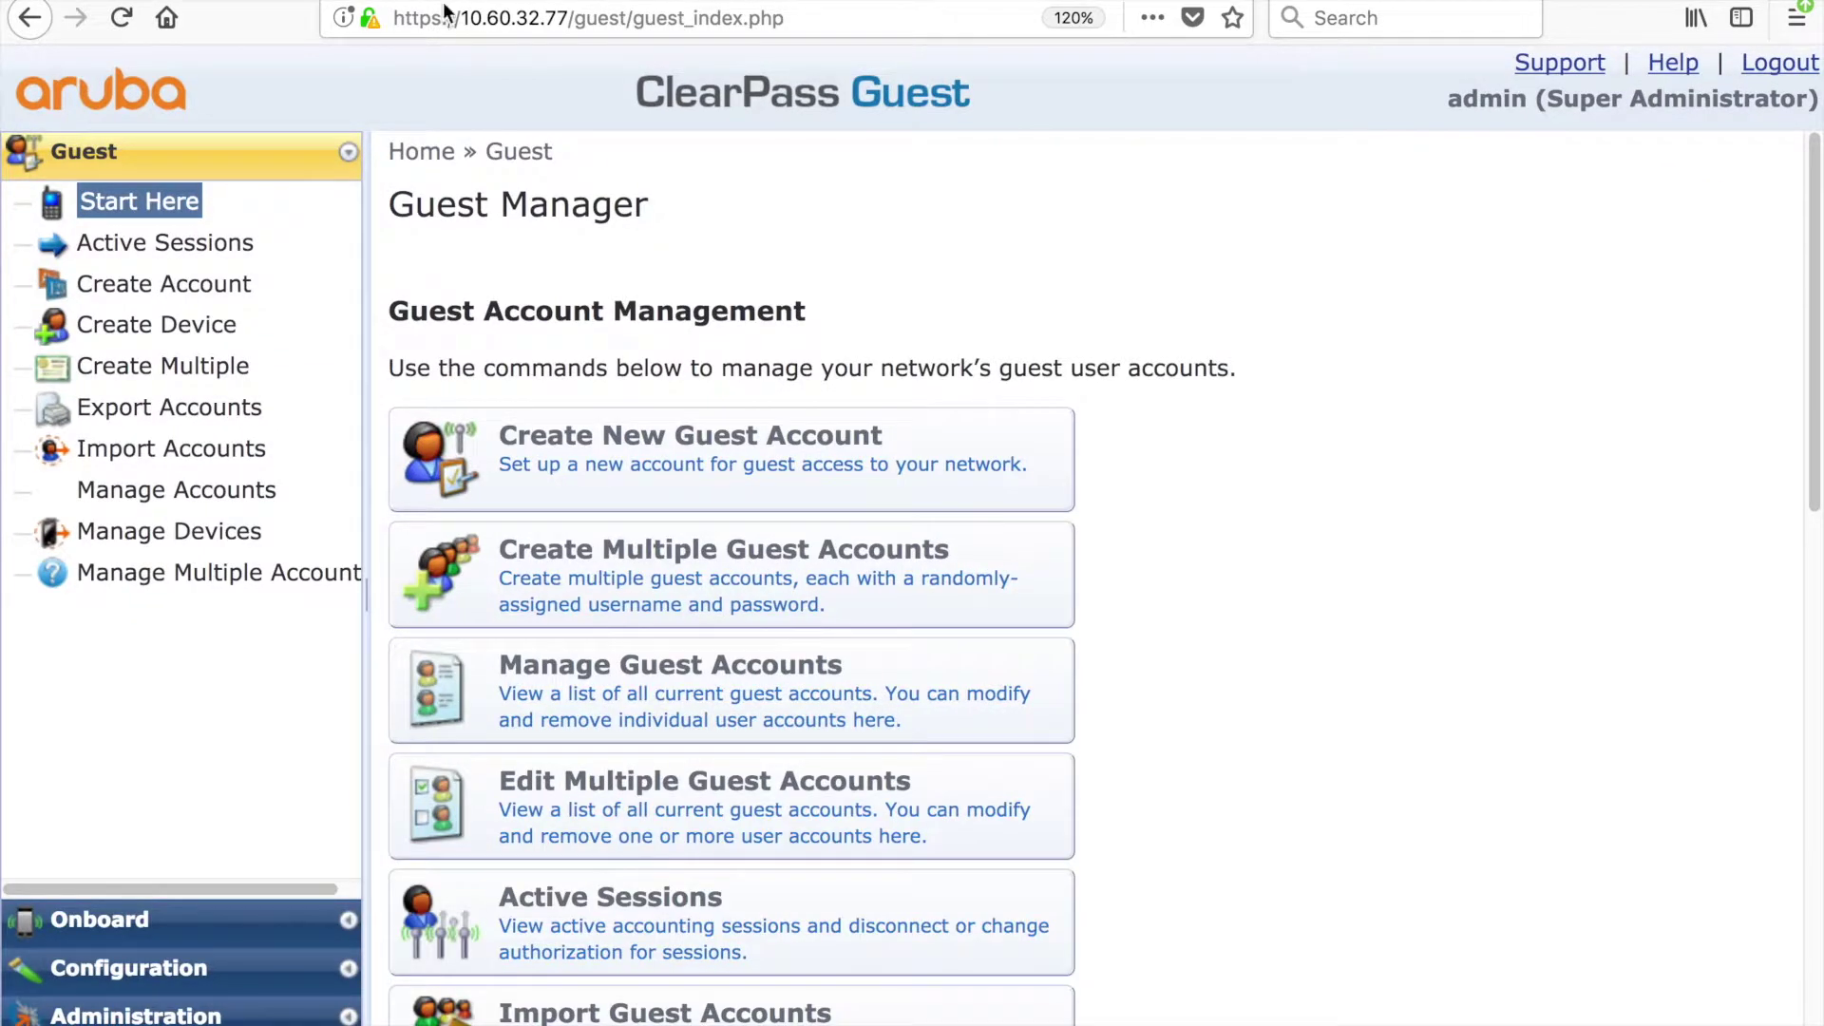
# - Start a new API client from Administration > API Services > API Clients
pyautogui.click(221, 1015)
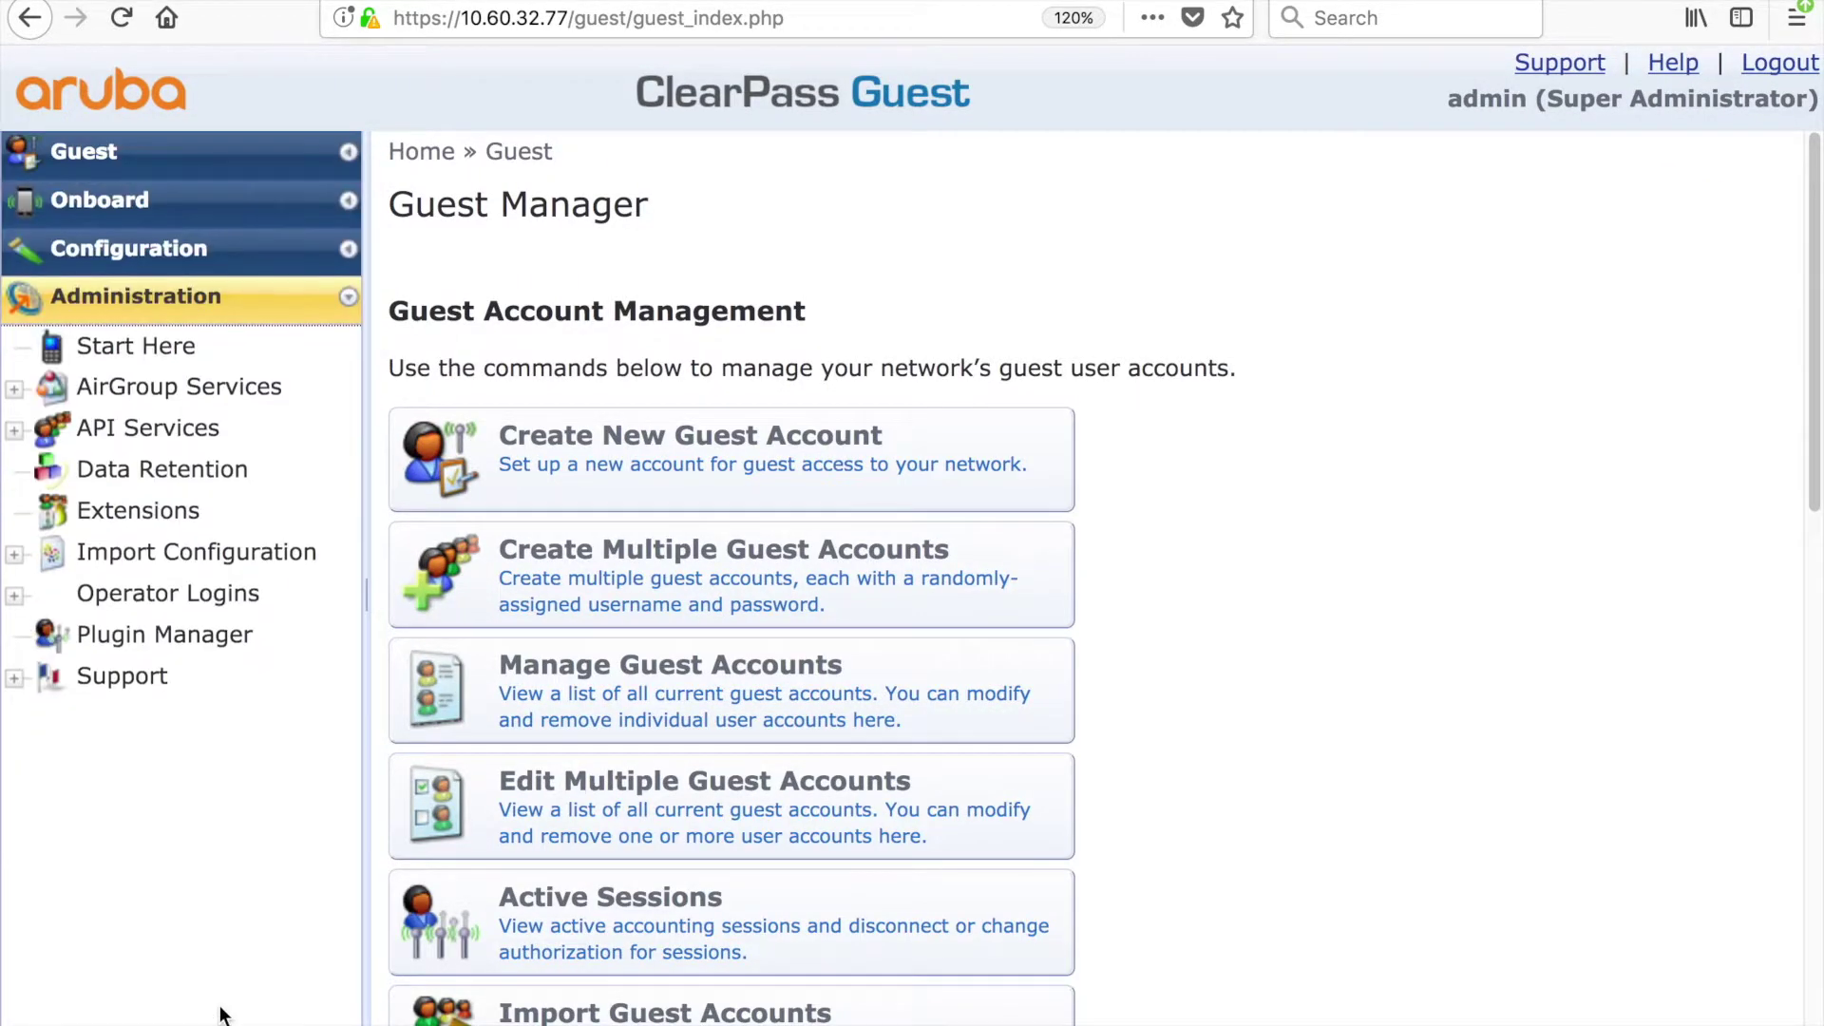
pyautogui.click(17, 429)
pyautogui.click(220, 512)
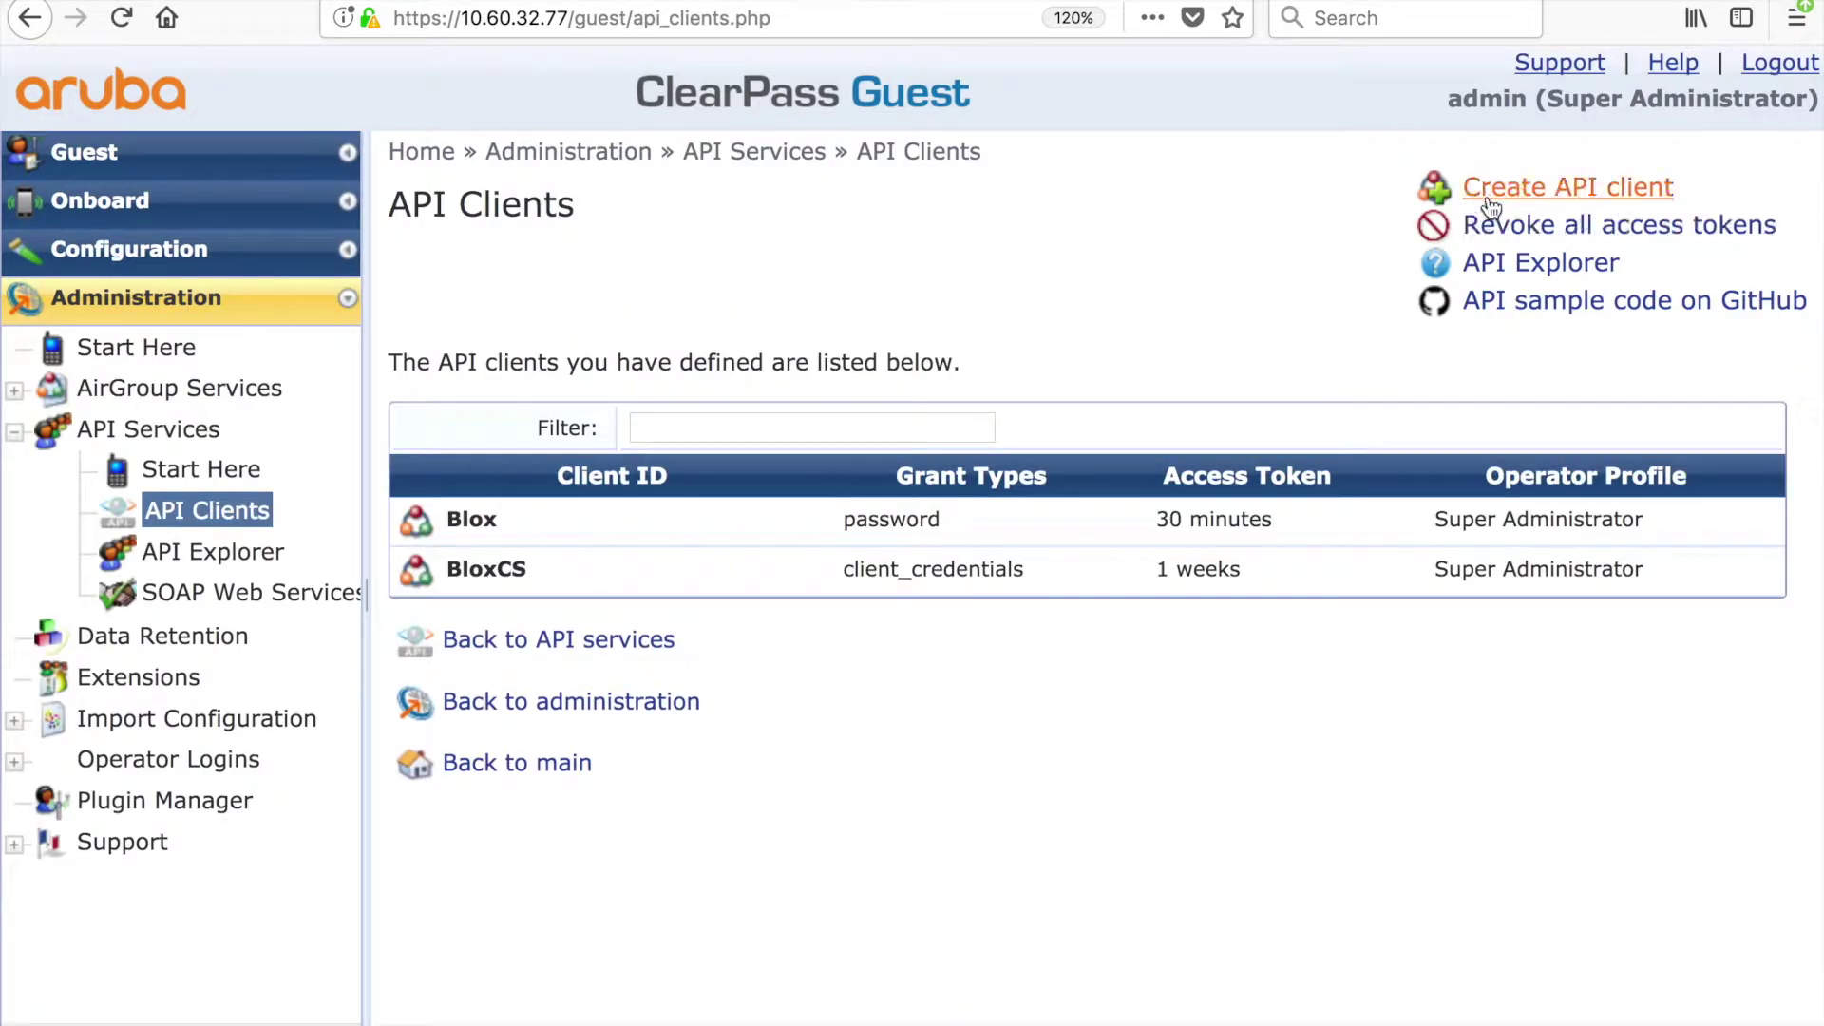
pyautogui.click(1499, 198)
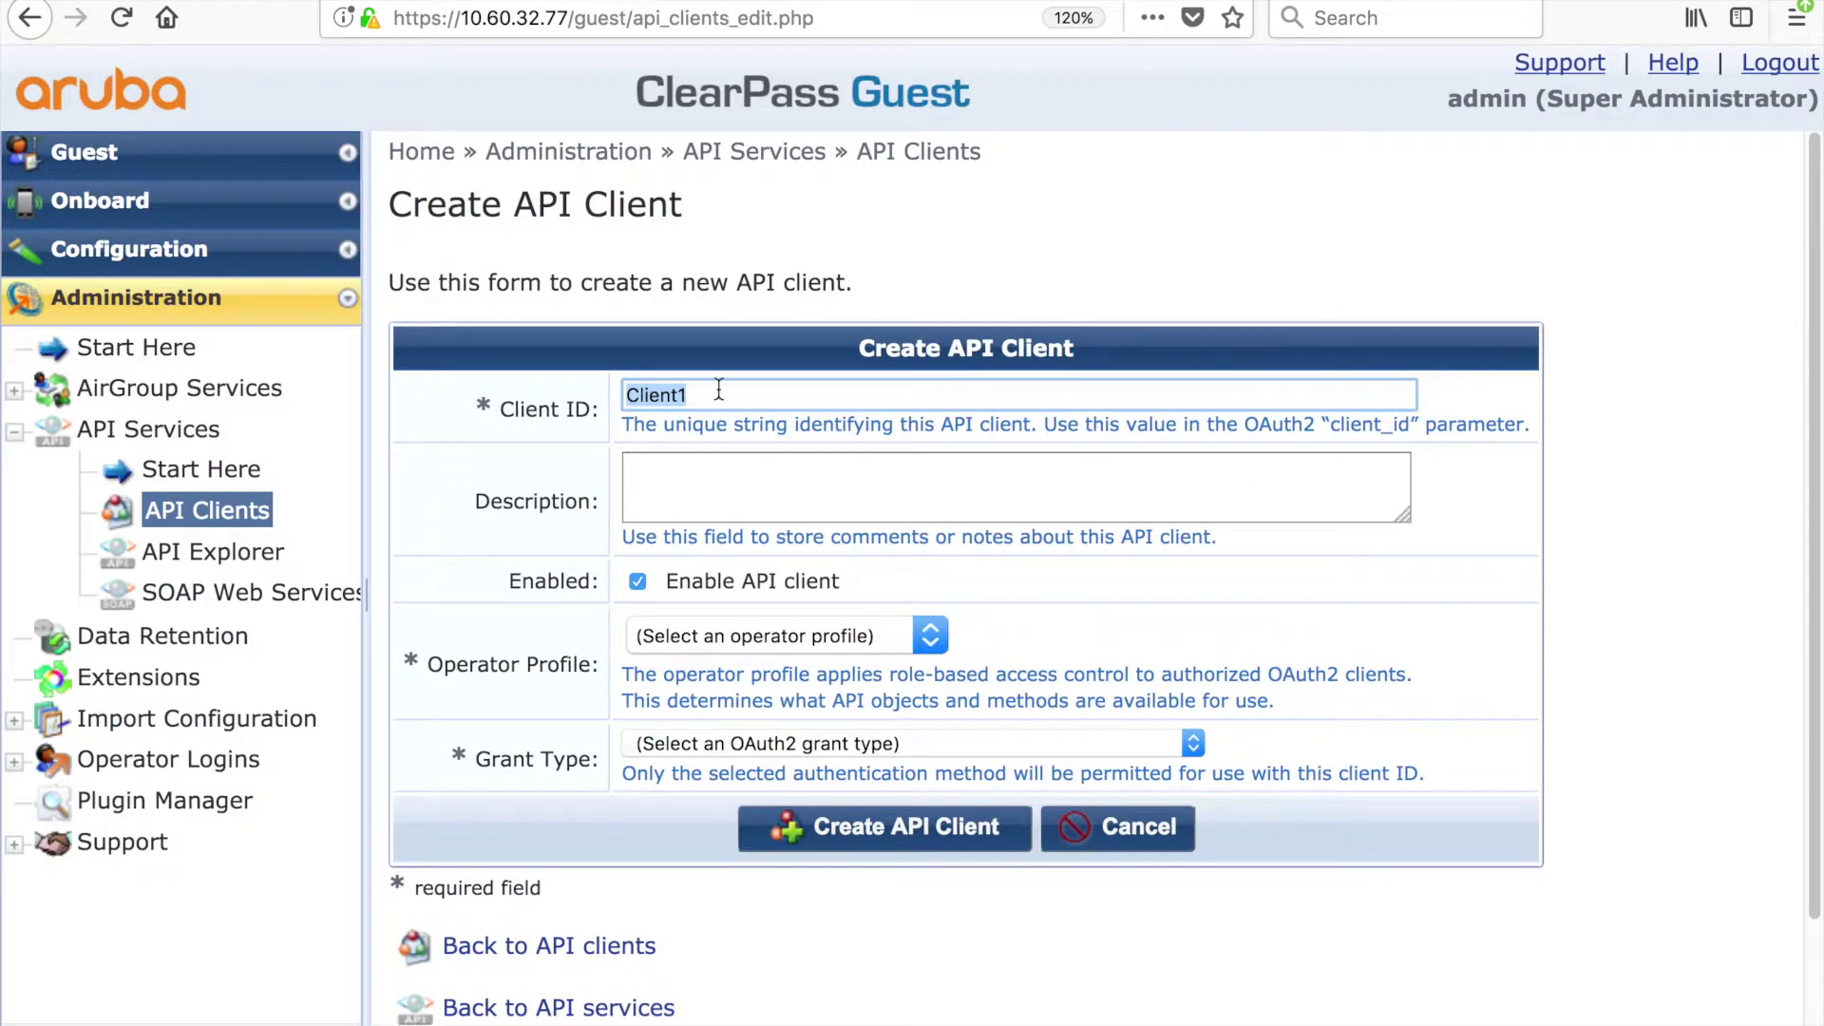
# - Give client BloxCS the Infoblox_API_Access profile and Client credentials grant, and select its secret
pyautogui.doubleClick(690, 394)
pyautogui.write('Bl')
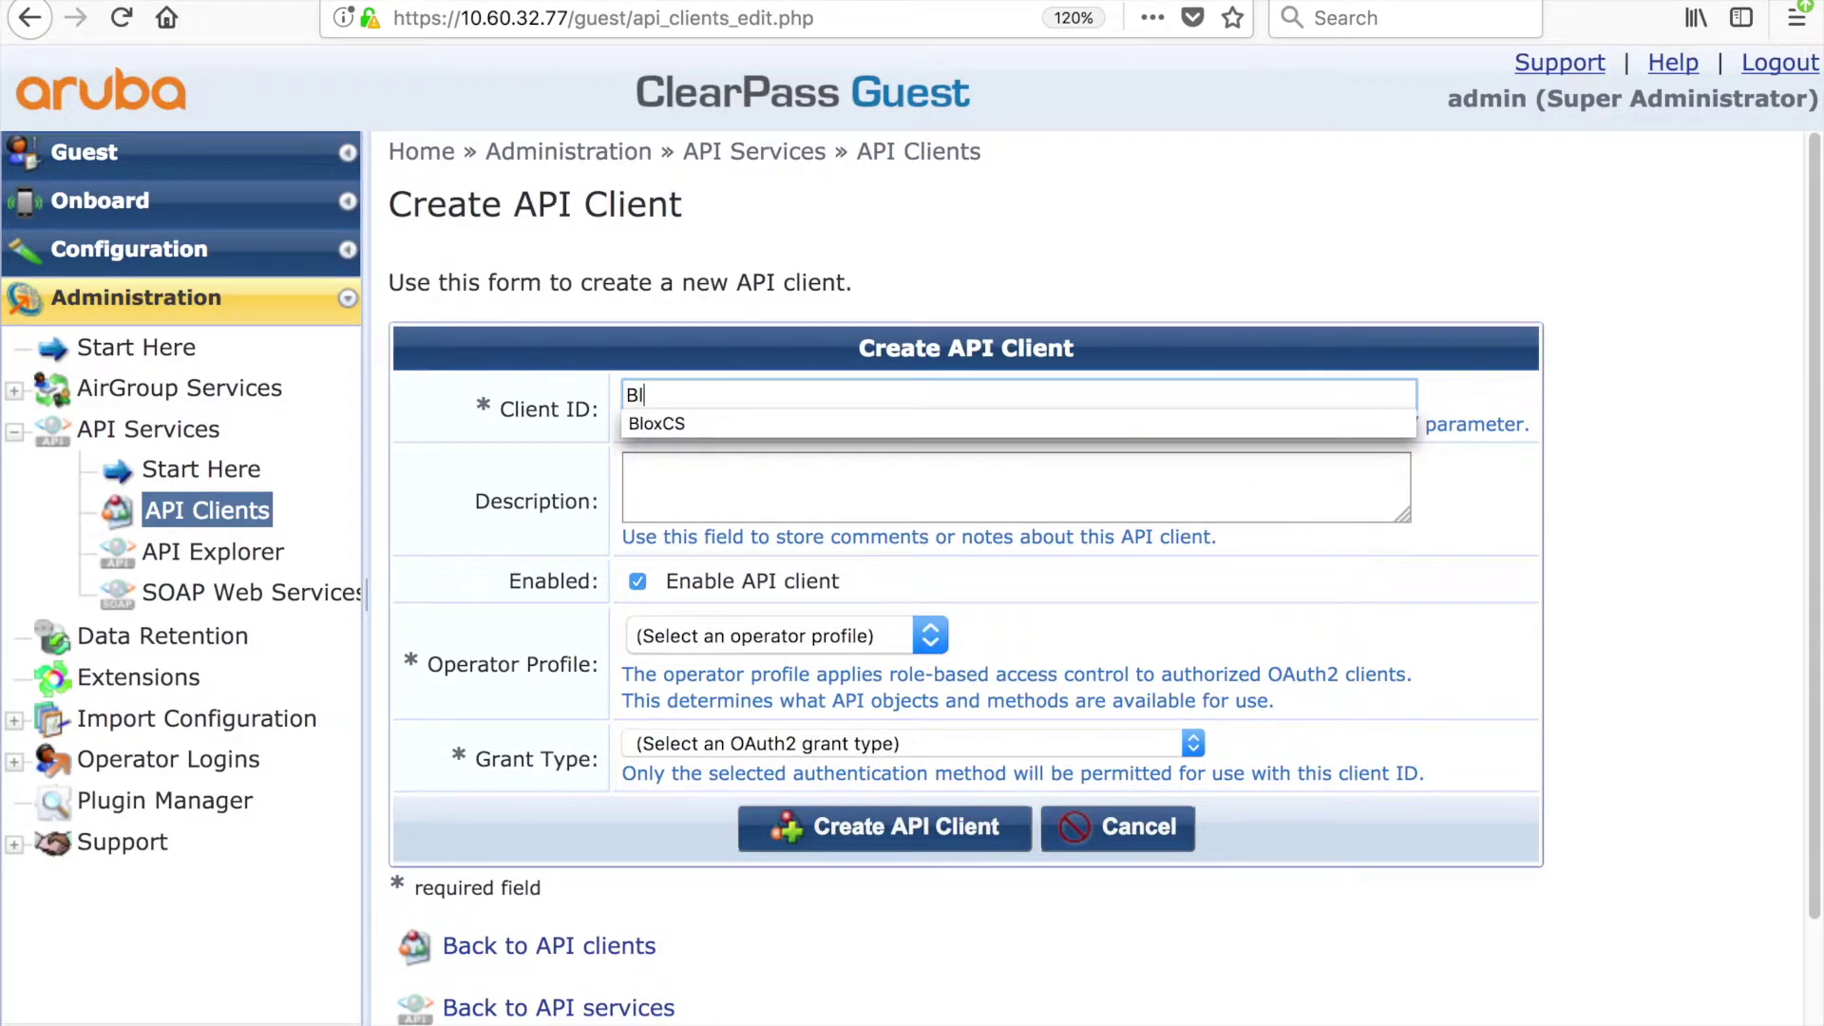
pyautogui.write('oxCS')
pyautogui.click(686, 476)
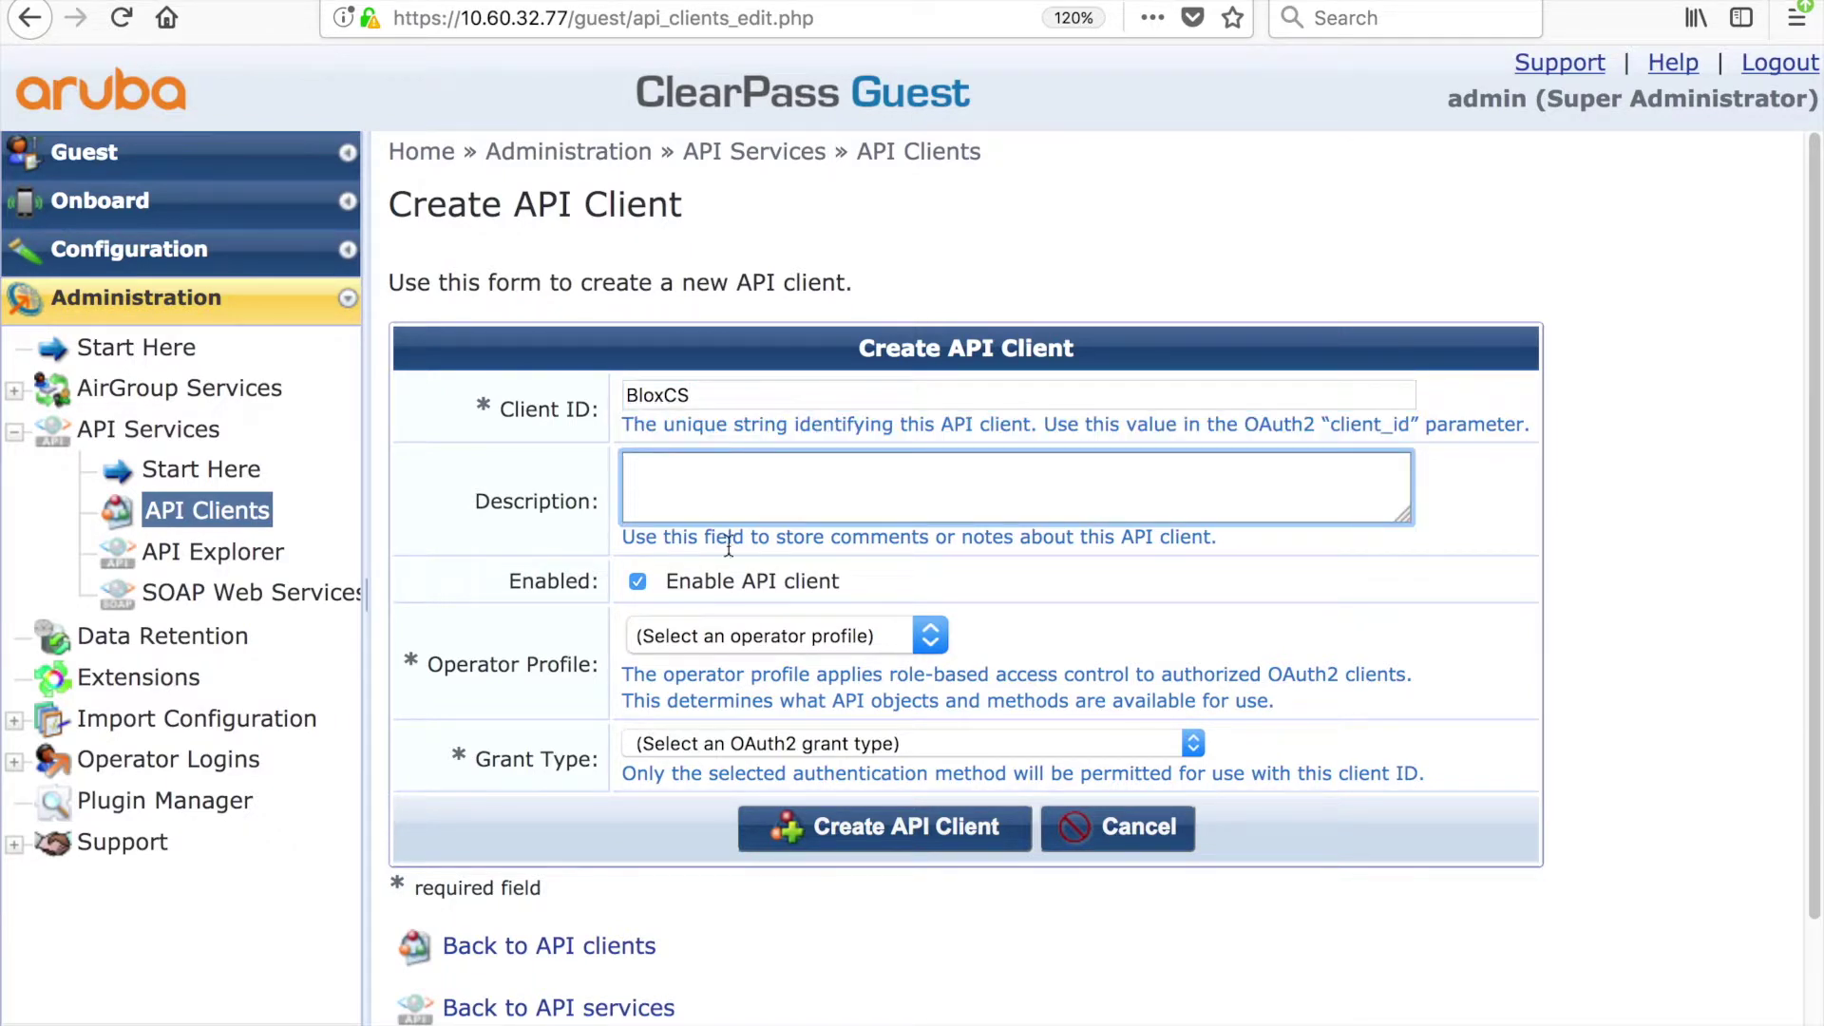
pyautogui.click(676, 585)
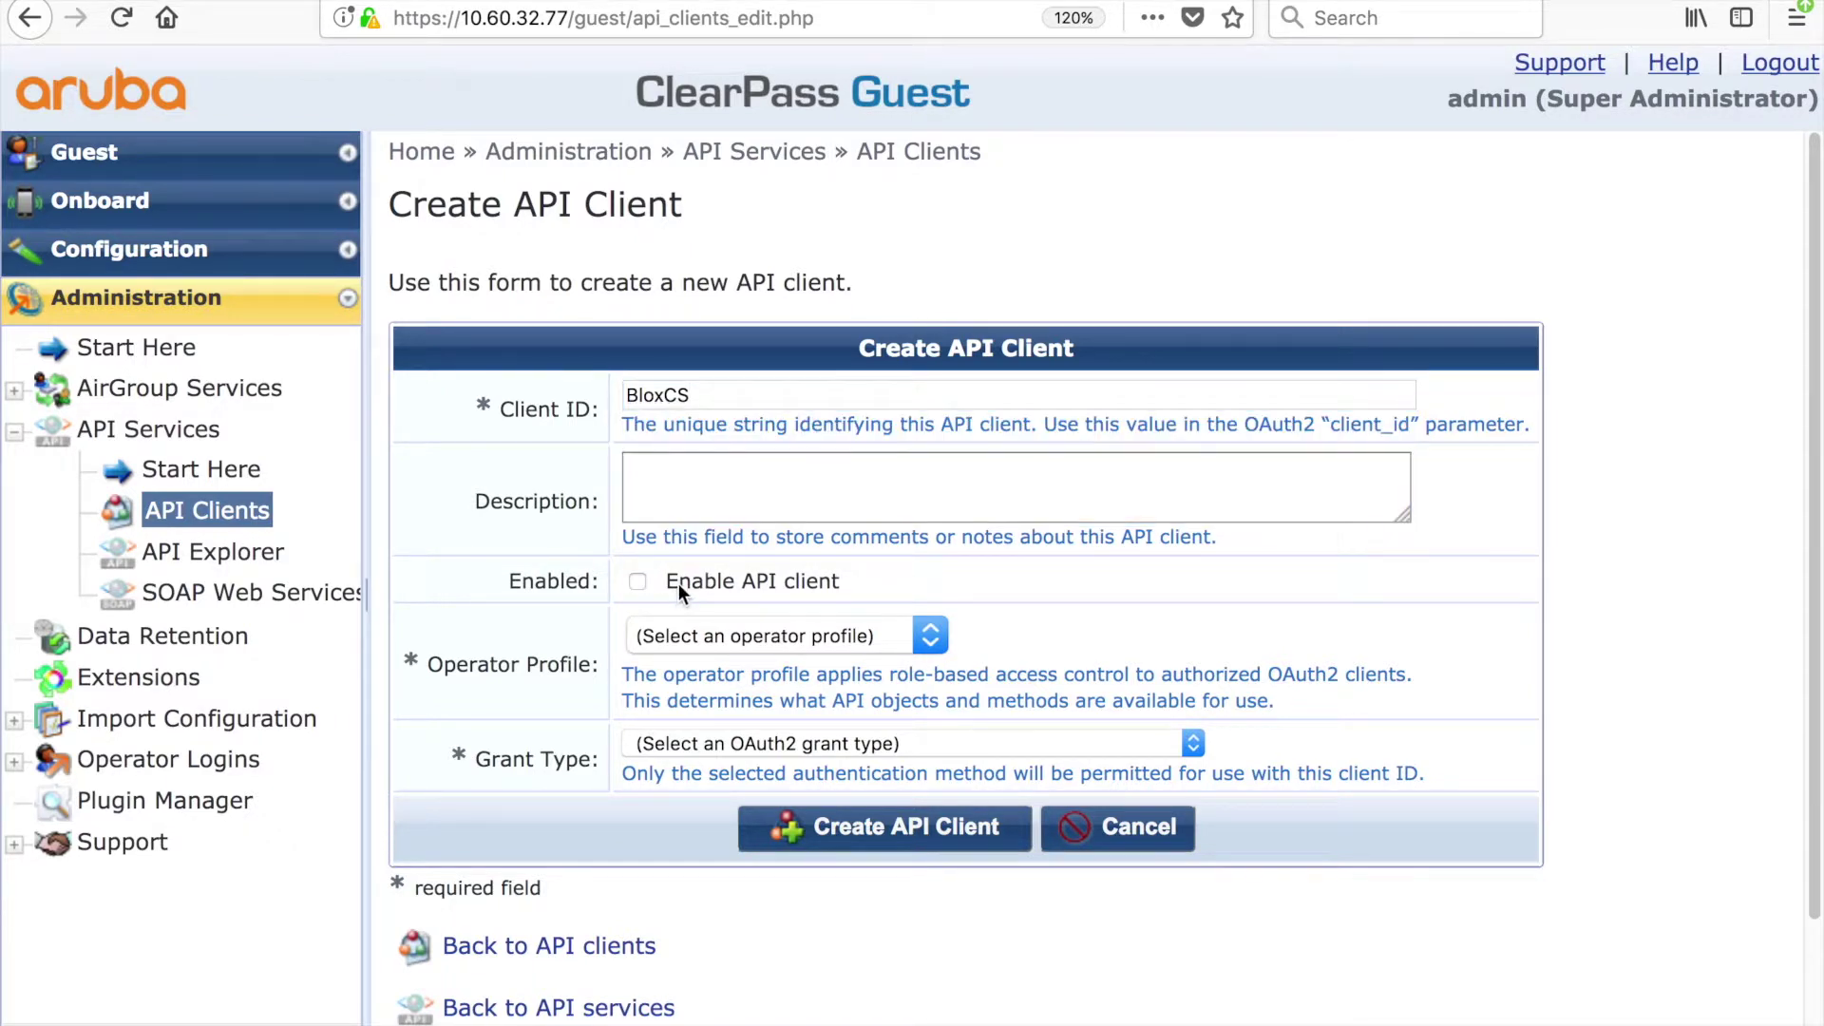
pyautogui.click(703, 636)
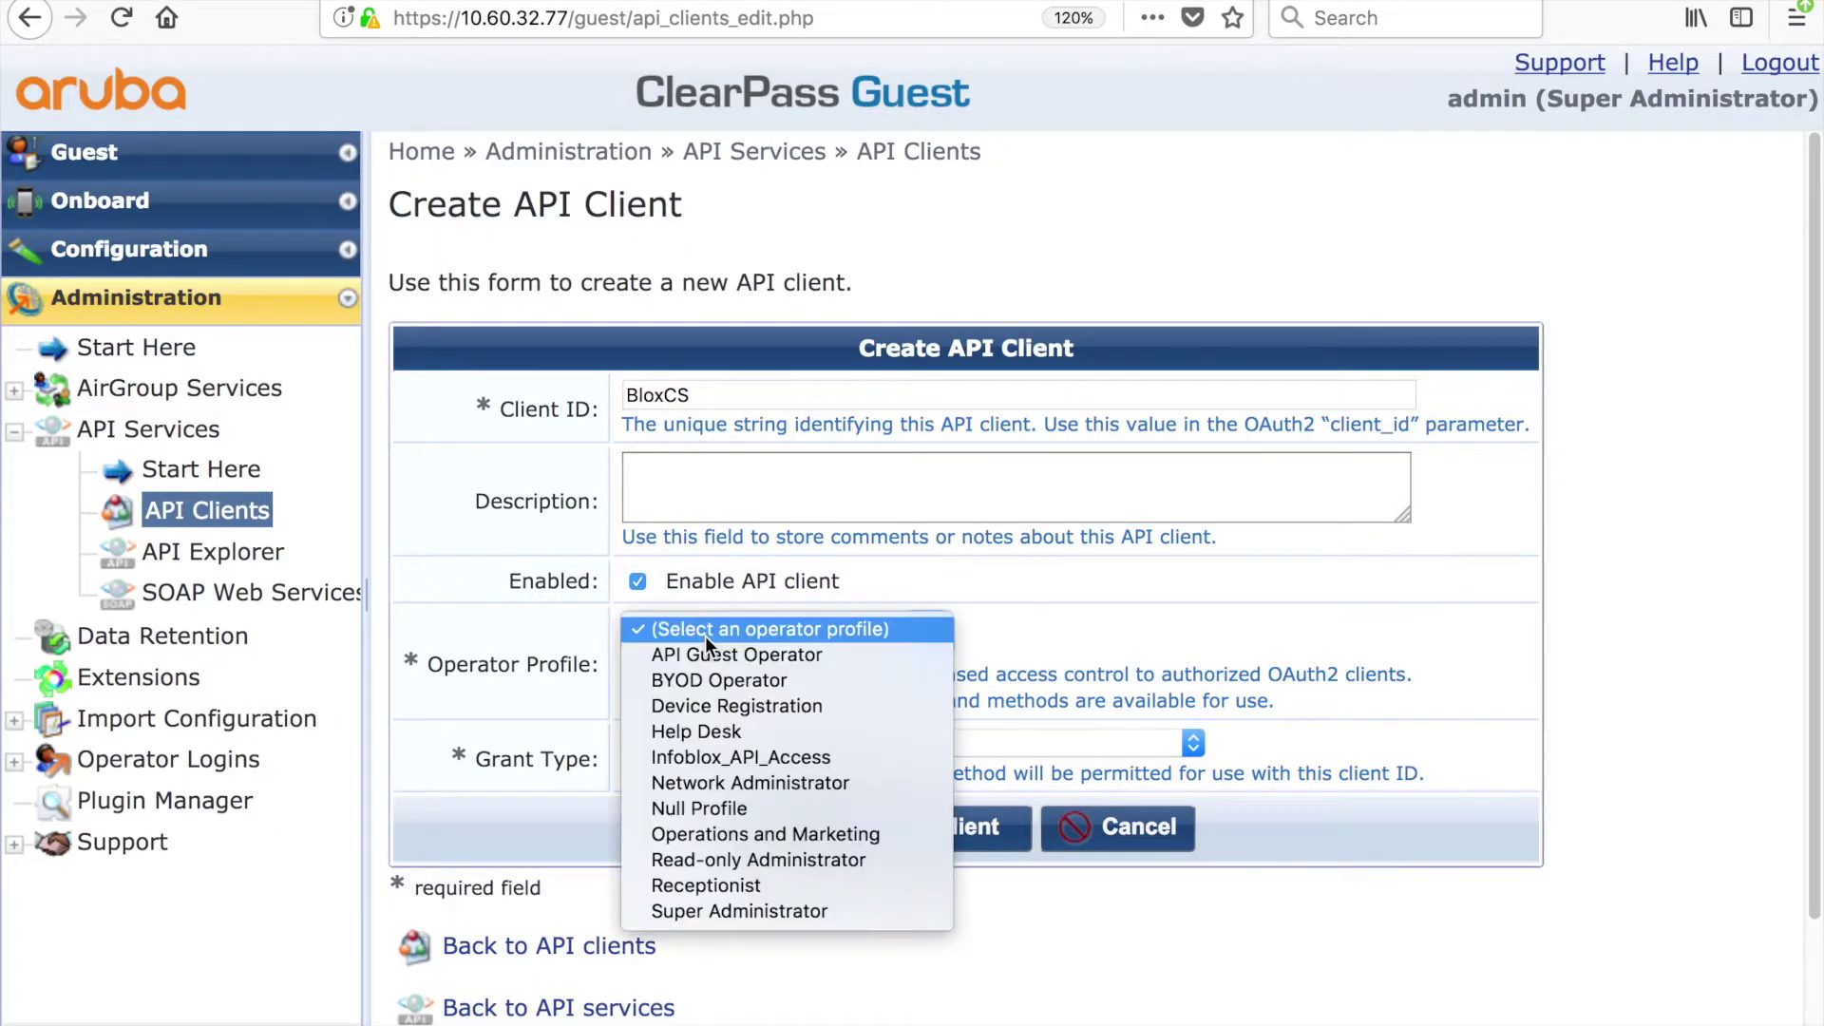
pyautogui.click(725, 756)
pyautogui.click(724, 743)
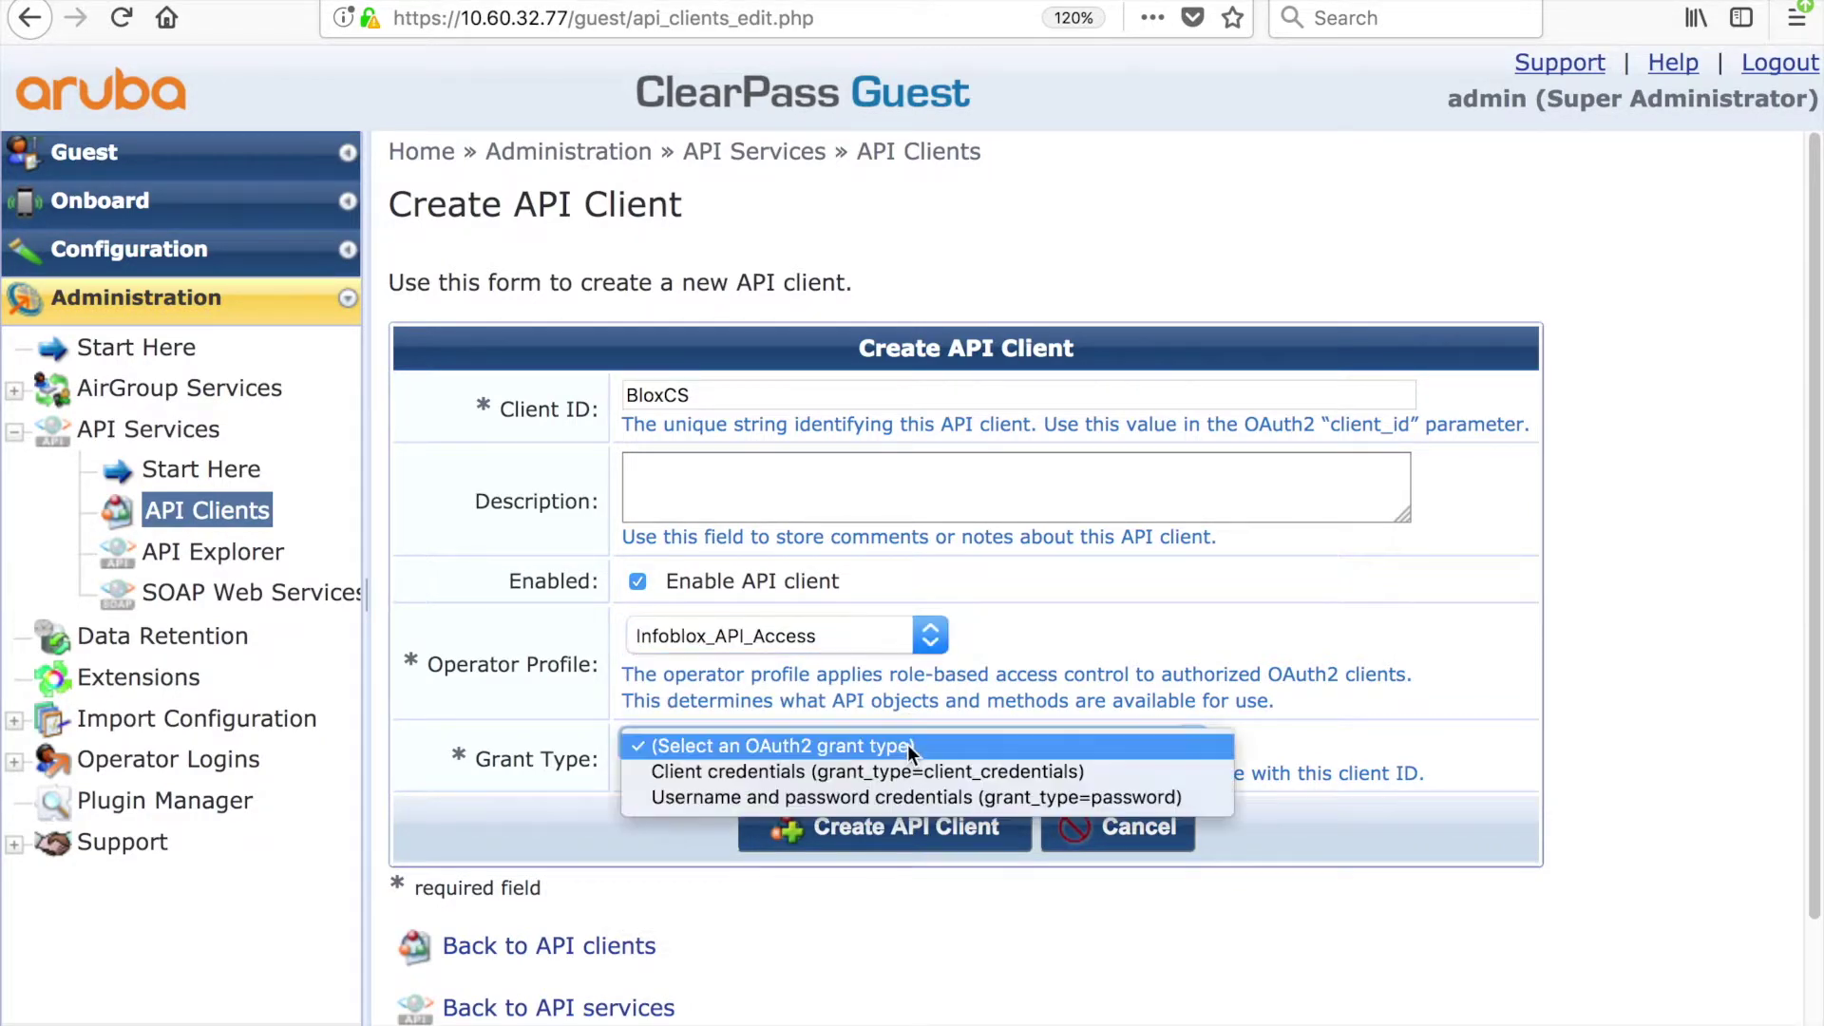
pyautogui.click(831, 775)
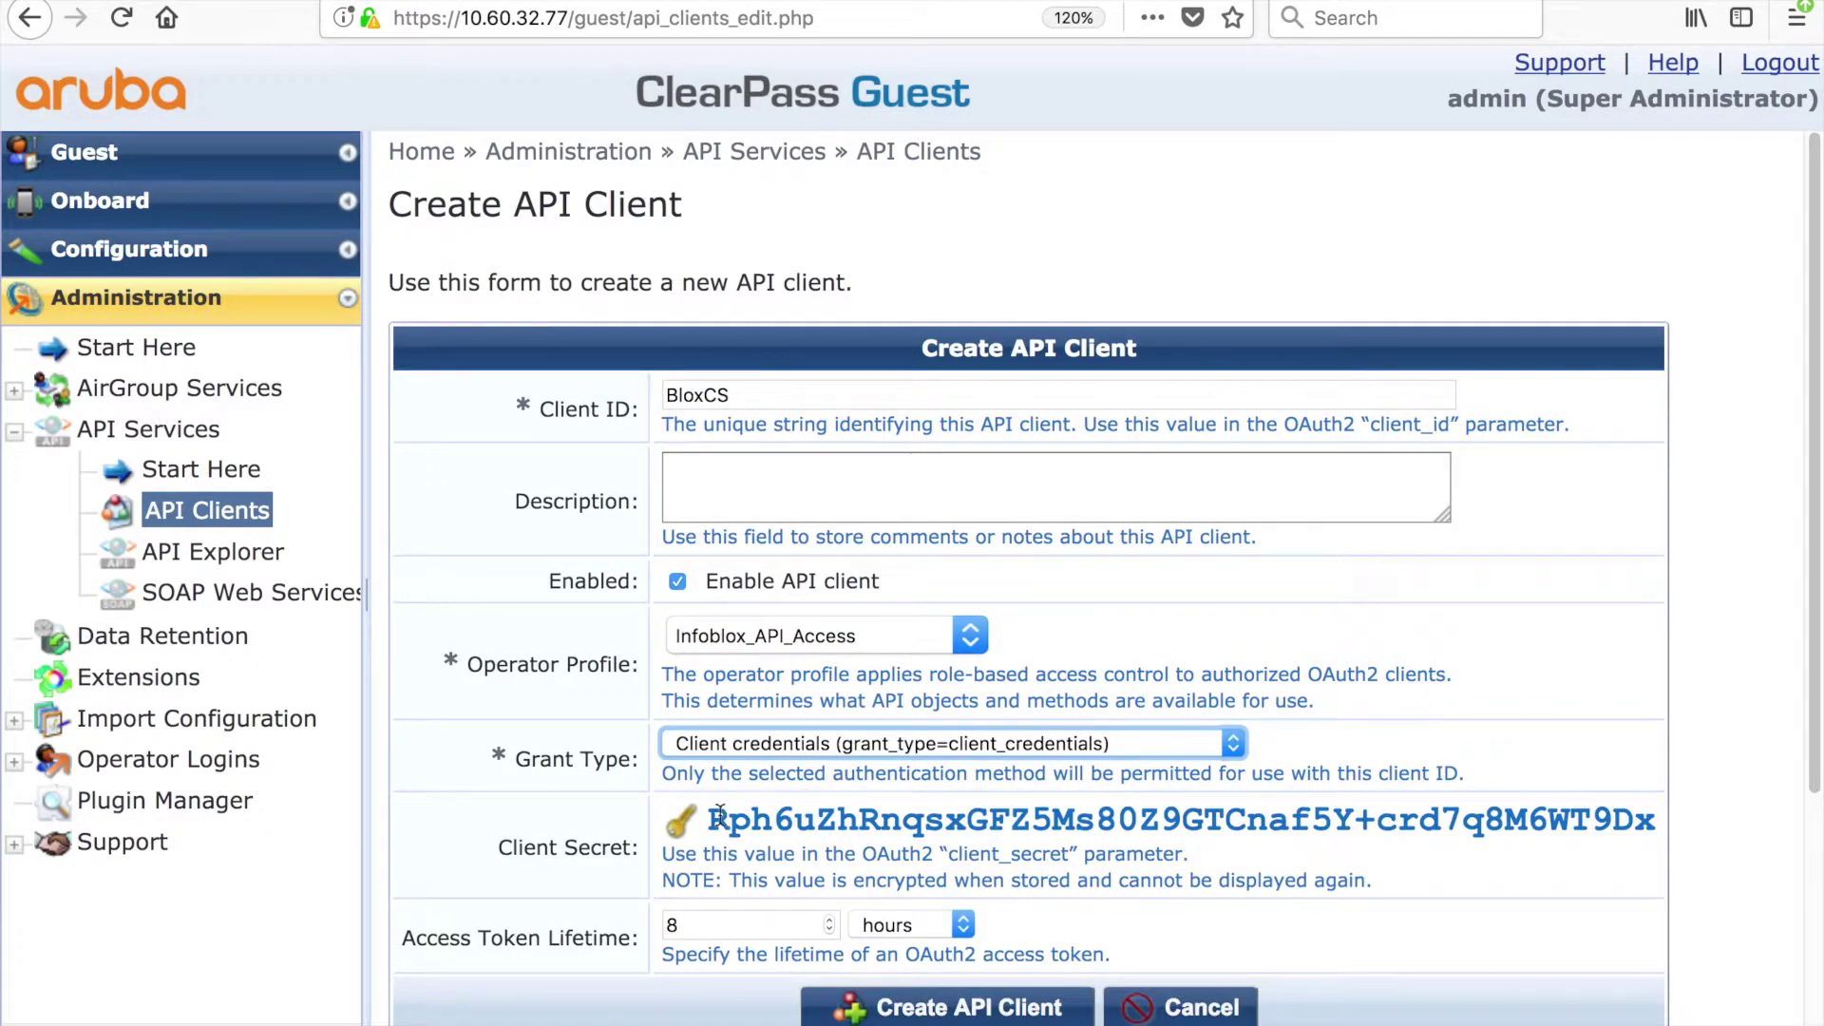
pyautogui.moveTo(709, 821); pyautogui.dragTo(1655, 827)
pyautogui.click(1579, 848)
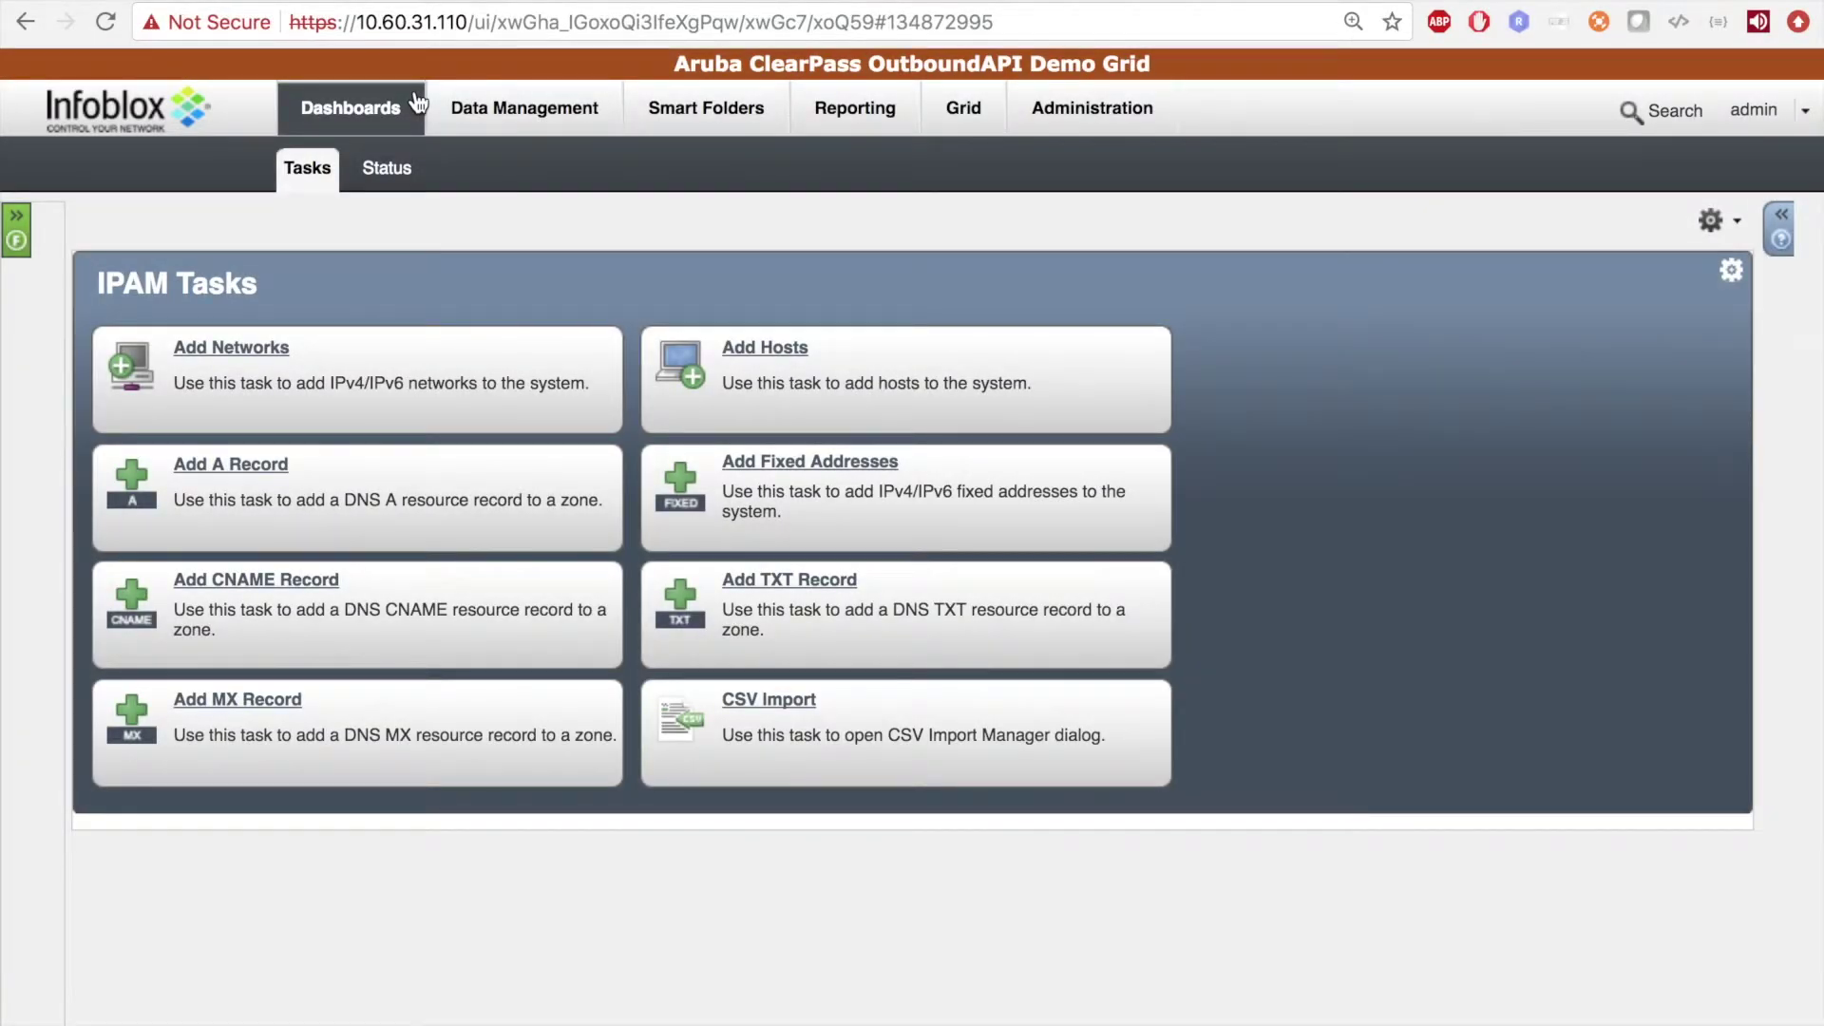
# - Review Aruba_LastSecurityEvent's additional properties in Extensible Attributes, then show the Grid members
pyautogui.click(1083, 130)
pyautogui.click(953, 174)
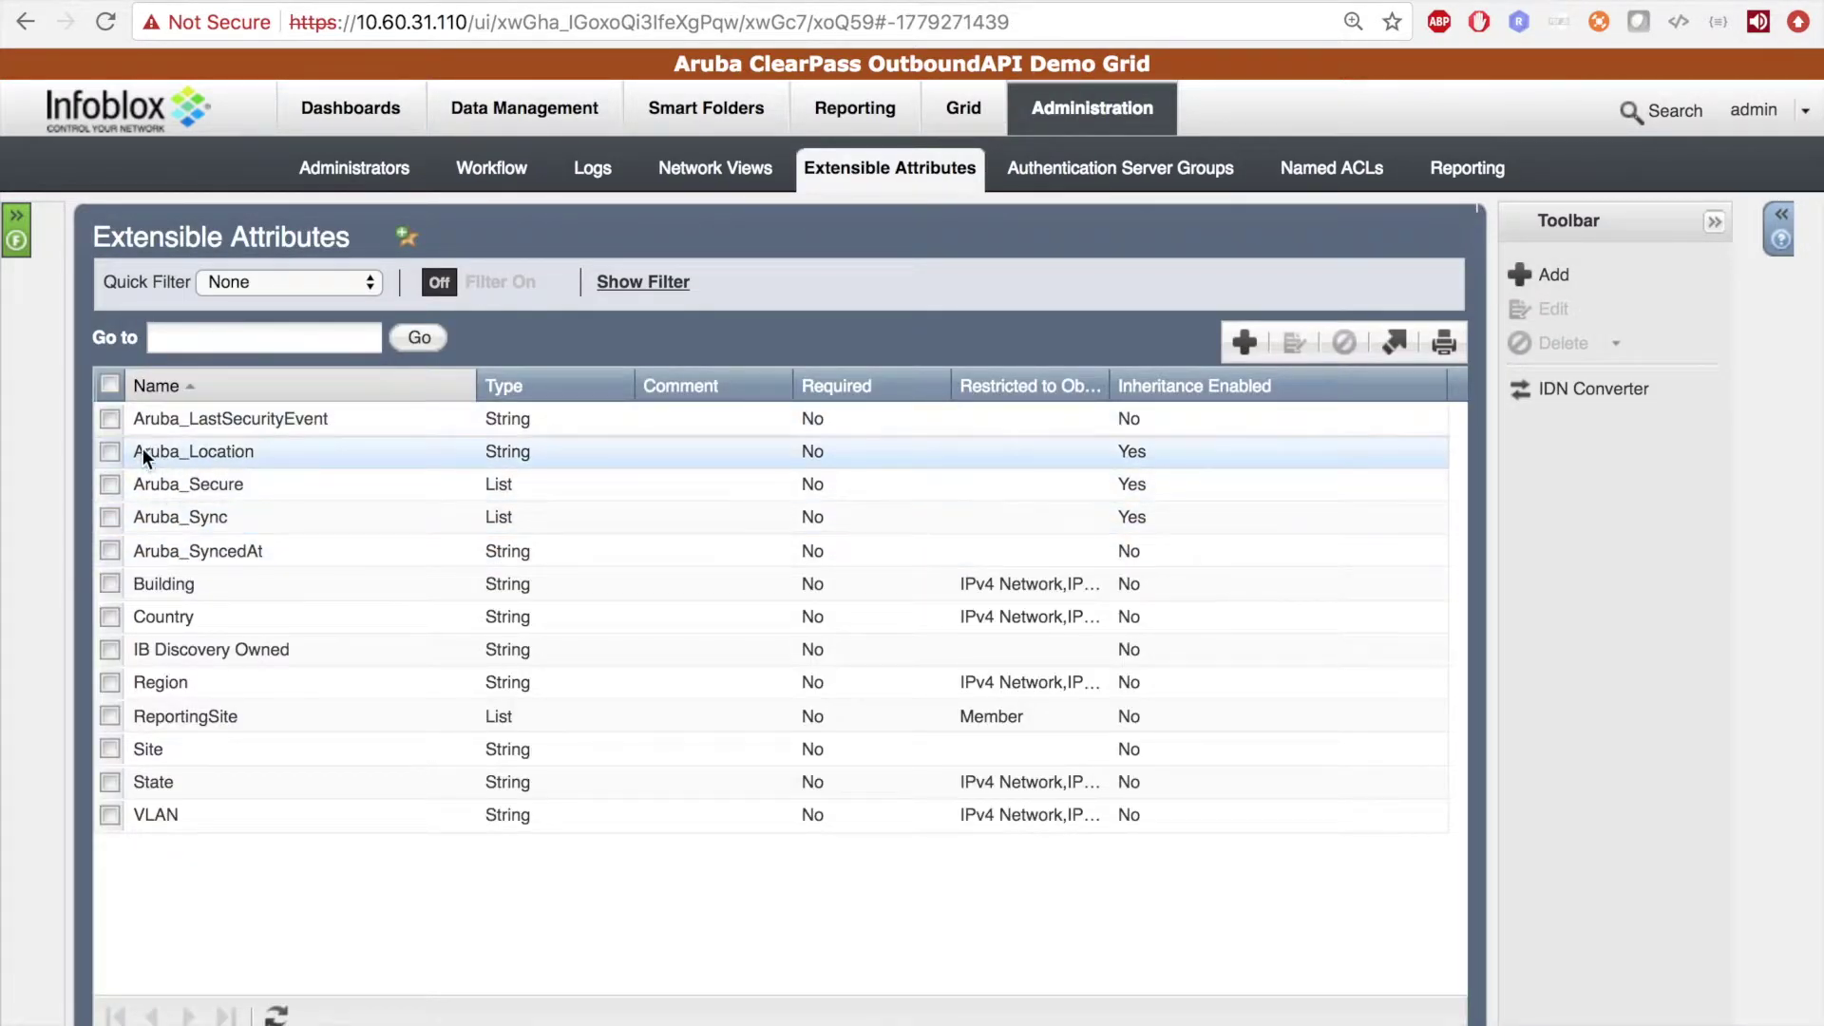
pyautogui.click(109, 420)
pyautogui.click(1297, 347)
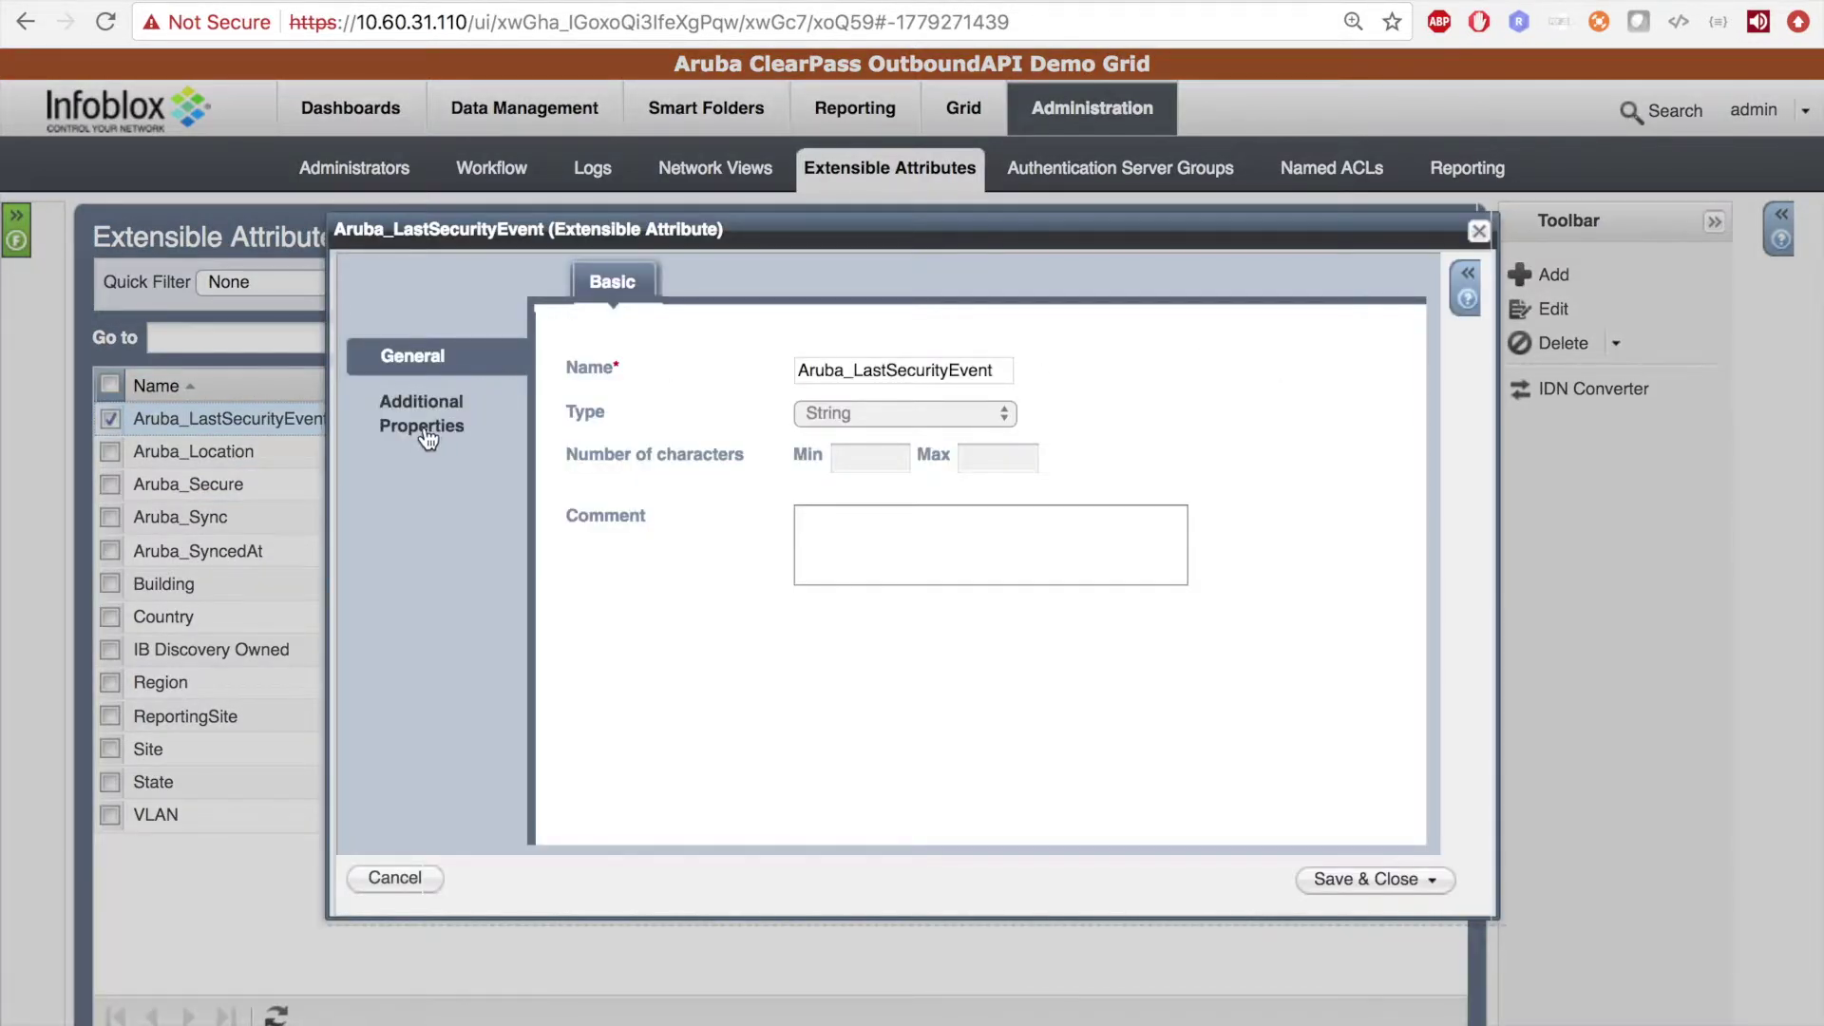
pyautogui.click(426, 440)
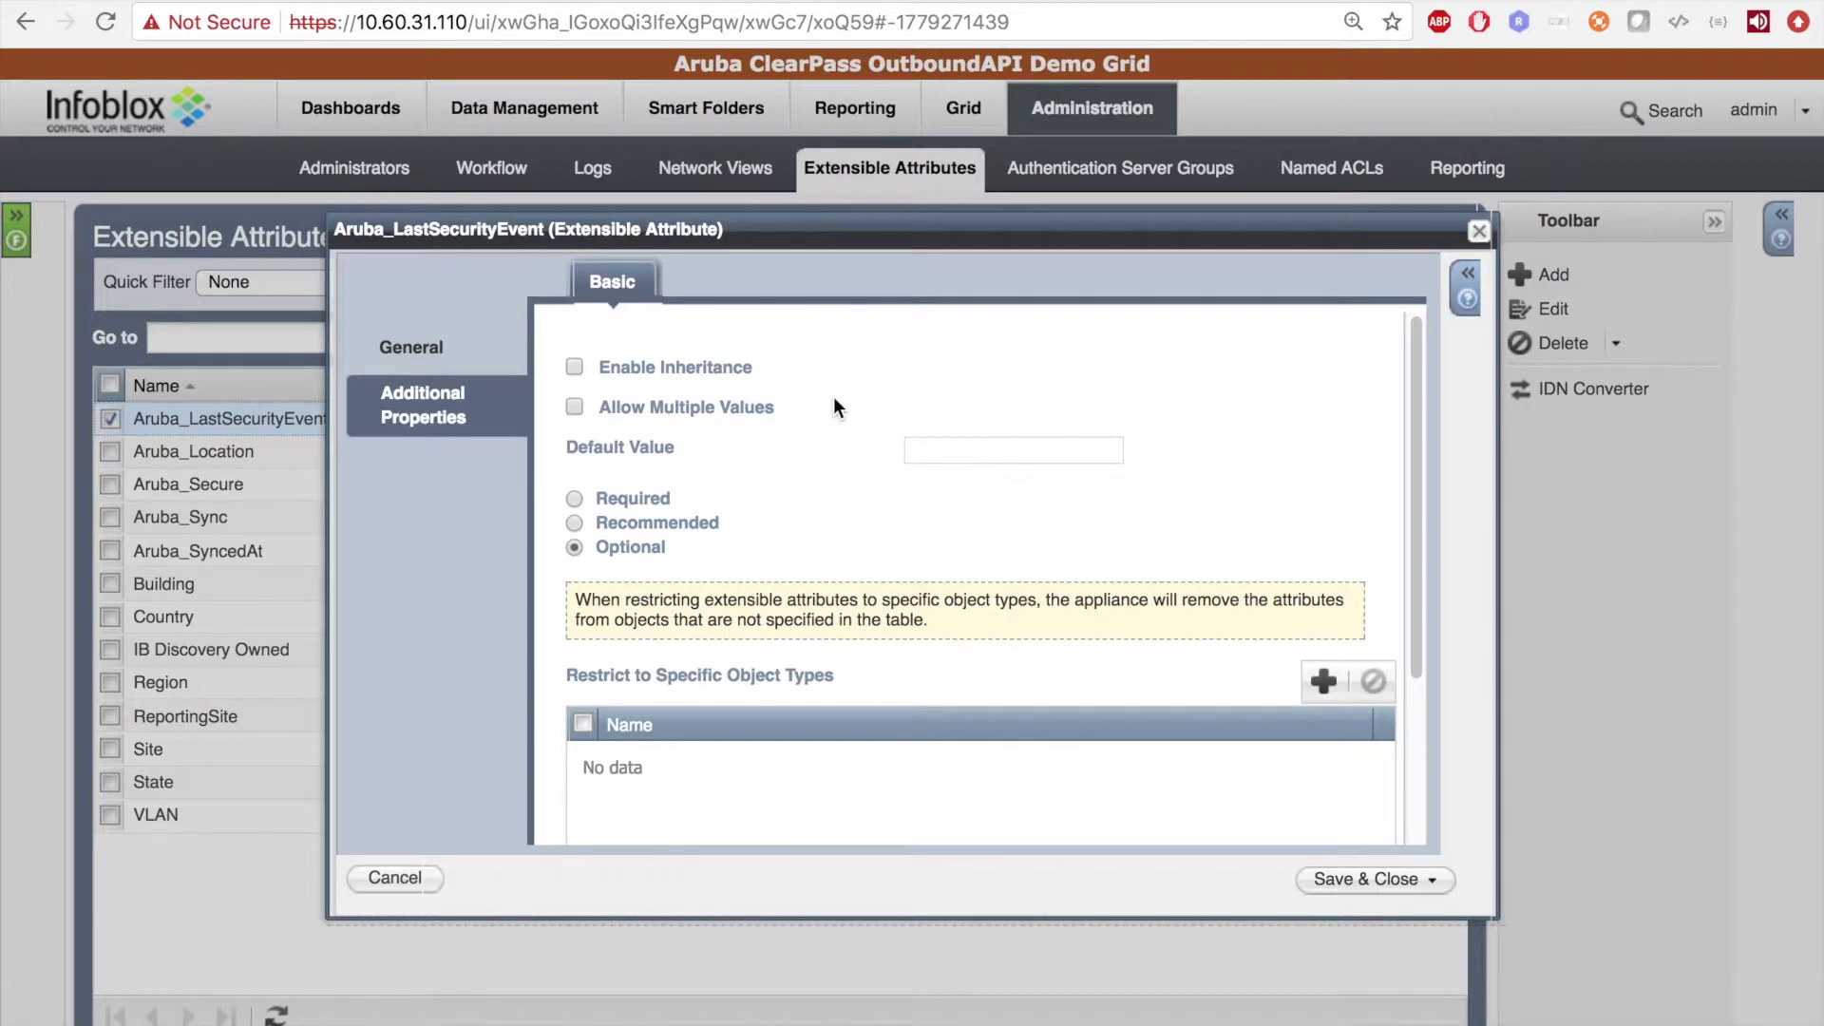
pyautogui.scroll(-1, 838, 403)
pyautogui.scroll(-3, 838, 403)
pyautogui.scroll(-1, 839, 413)
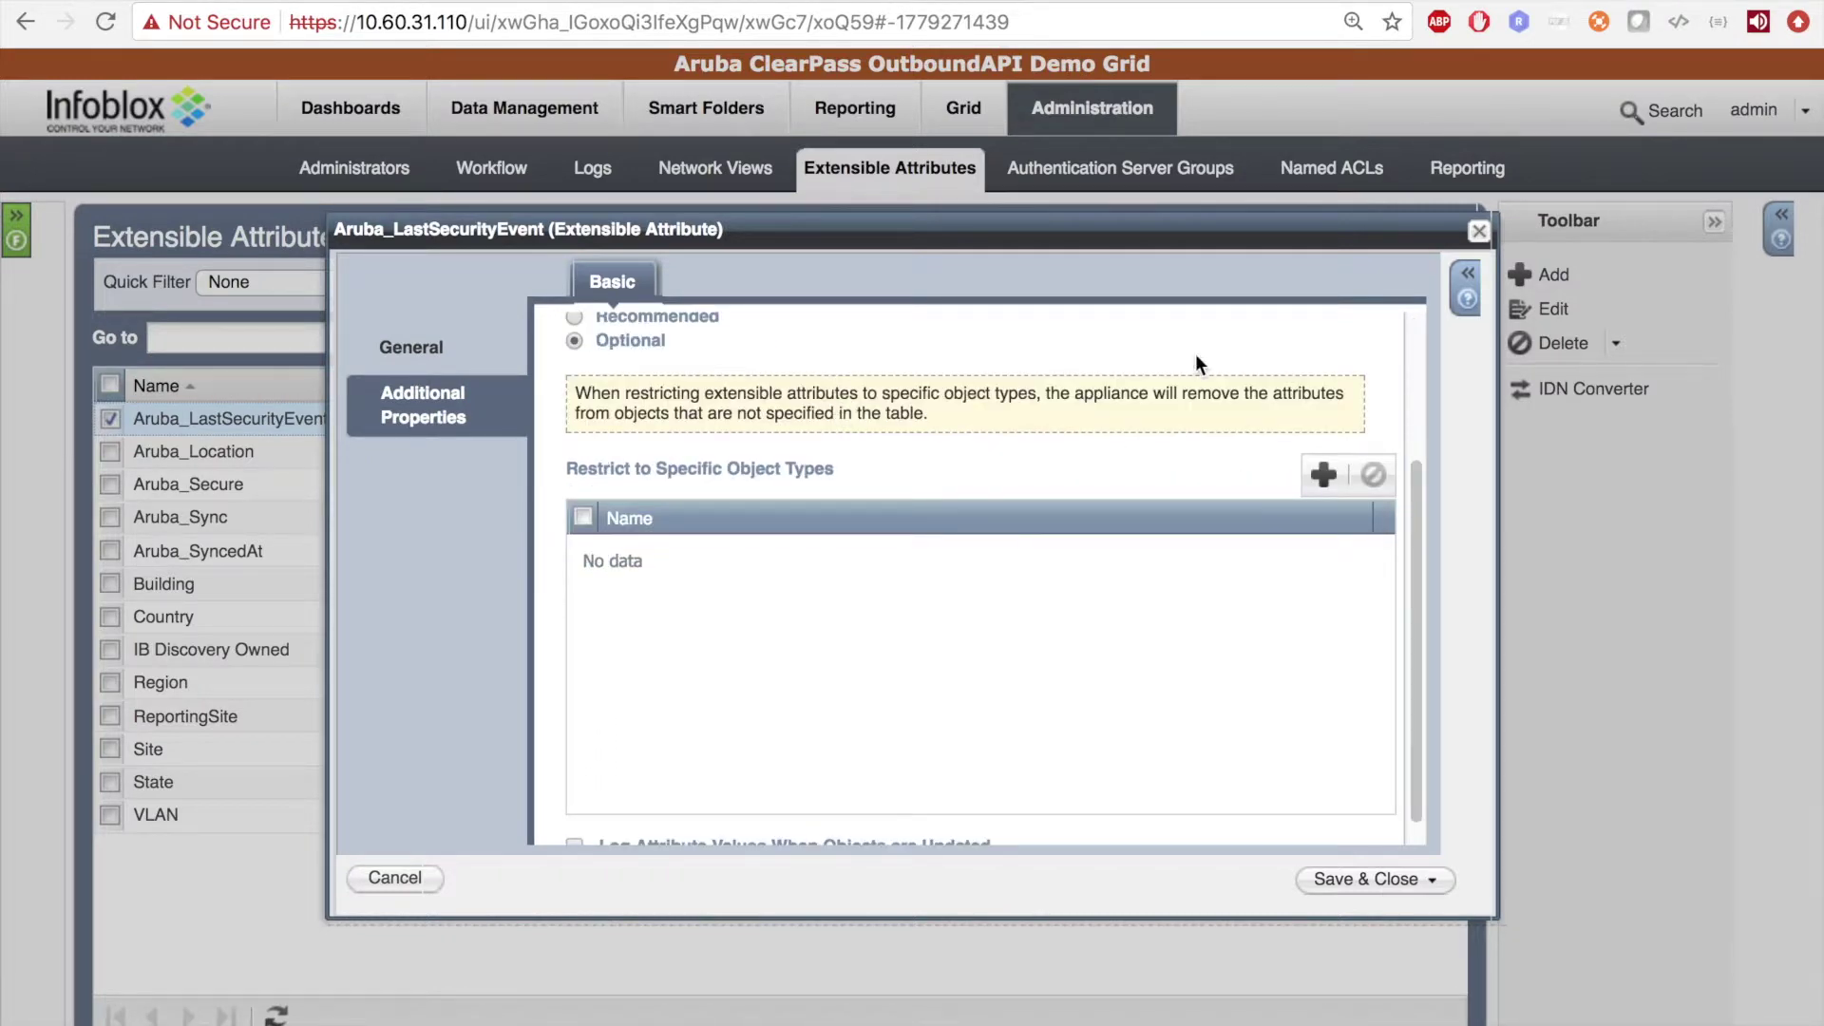
pyautogui.click(1479, 231)
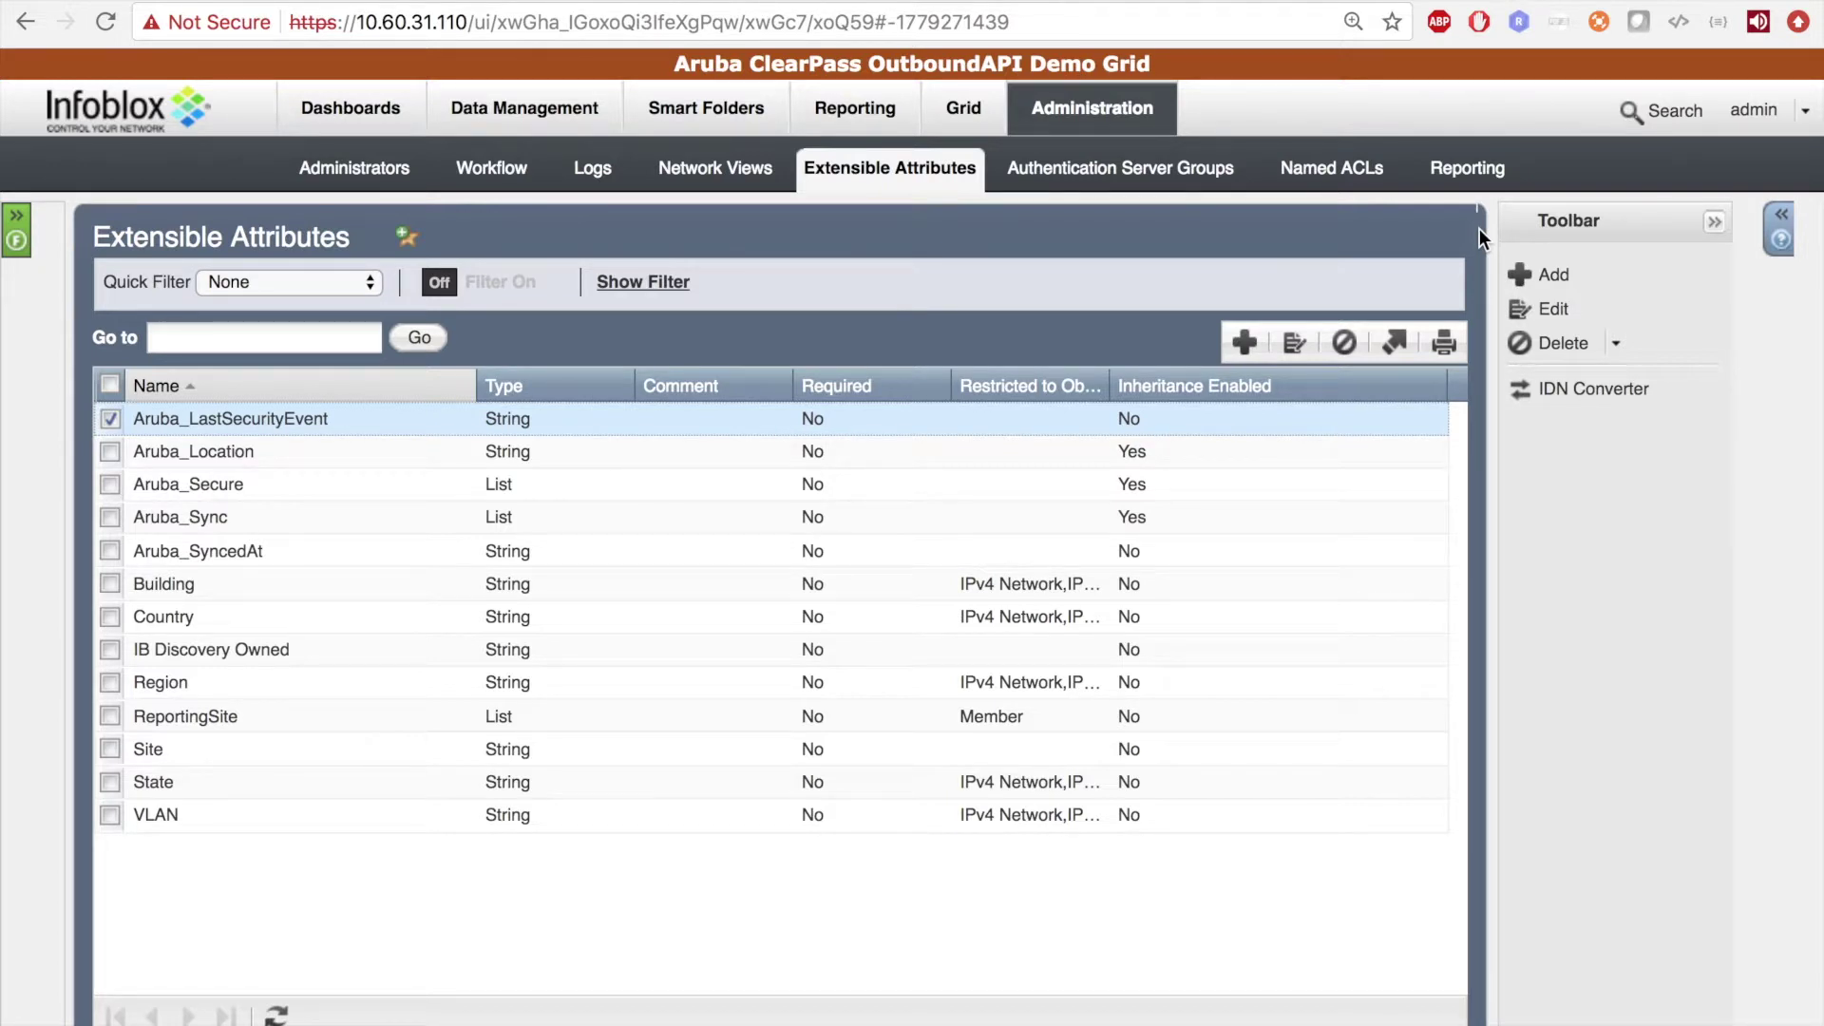
pyautogui.click(967, 109)
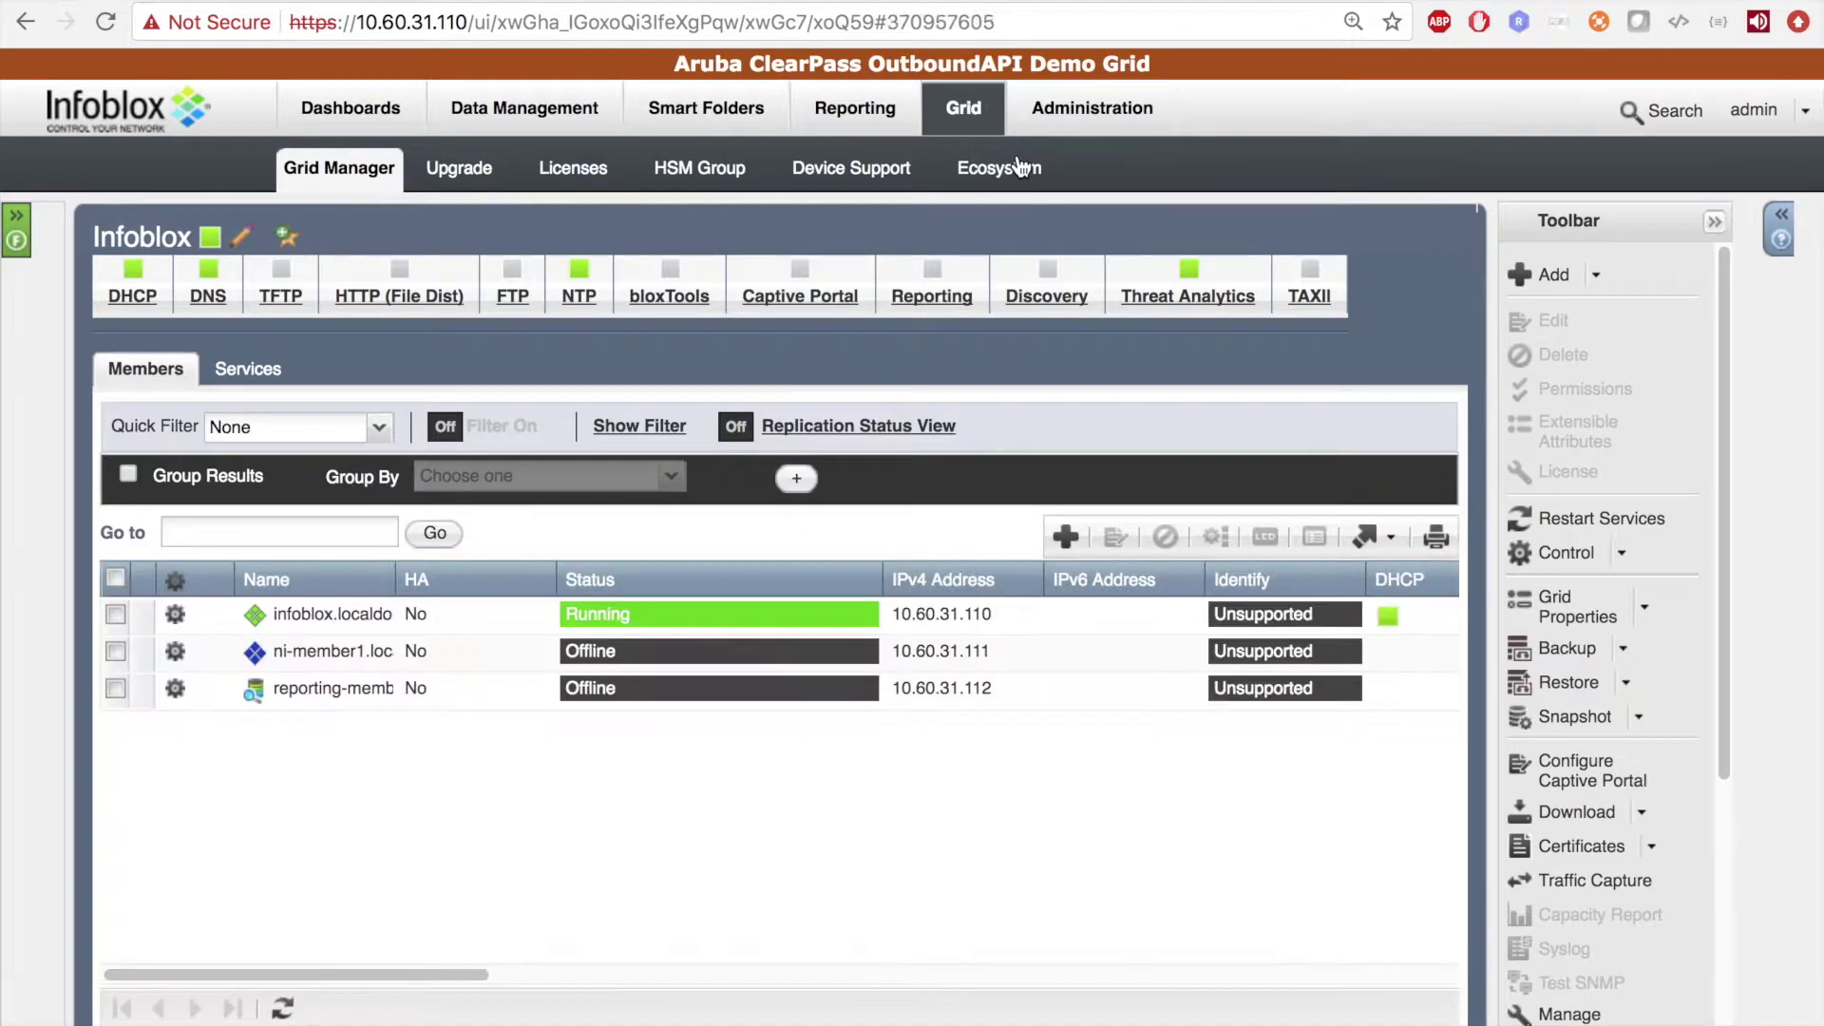
# - Edit the Aruba ClearPass Login template from Grid > Ecosystem > Templates
pyautogui.click(1015, 164)
pyautogui.click(656, 239)
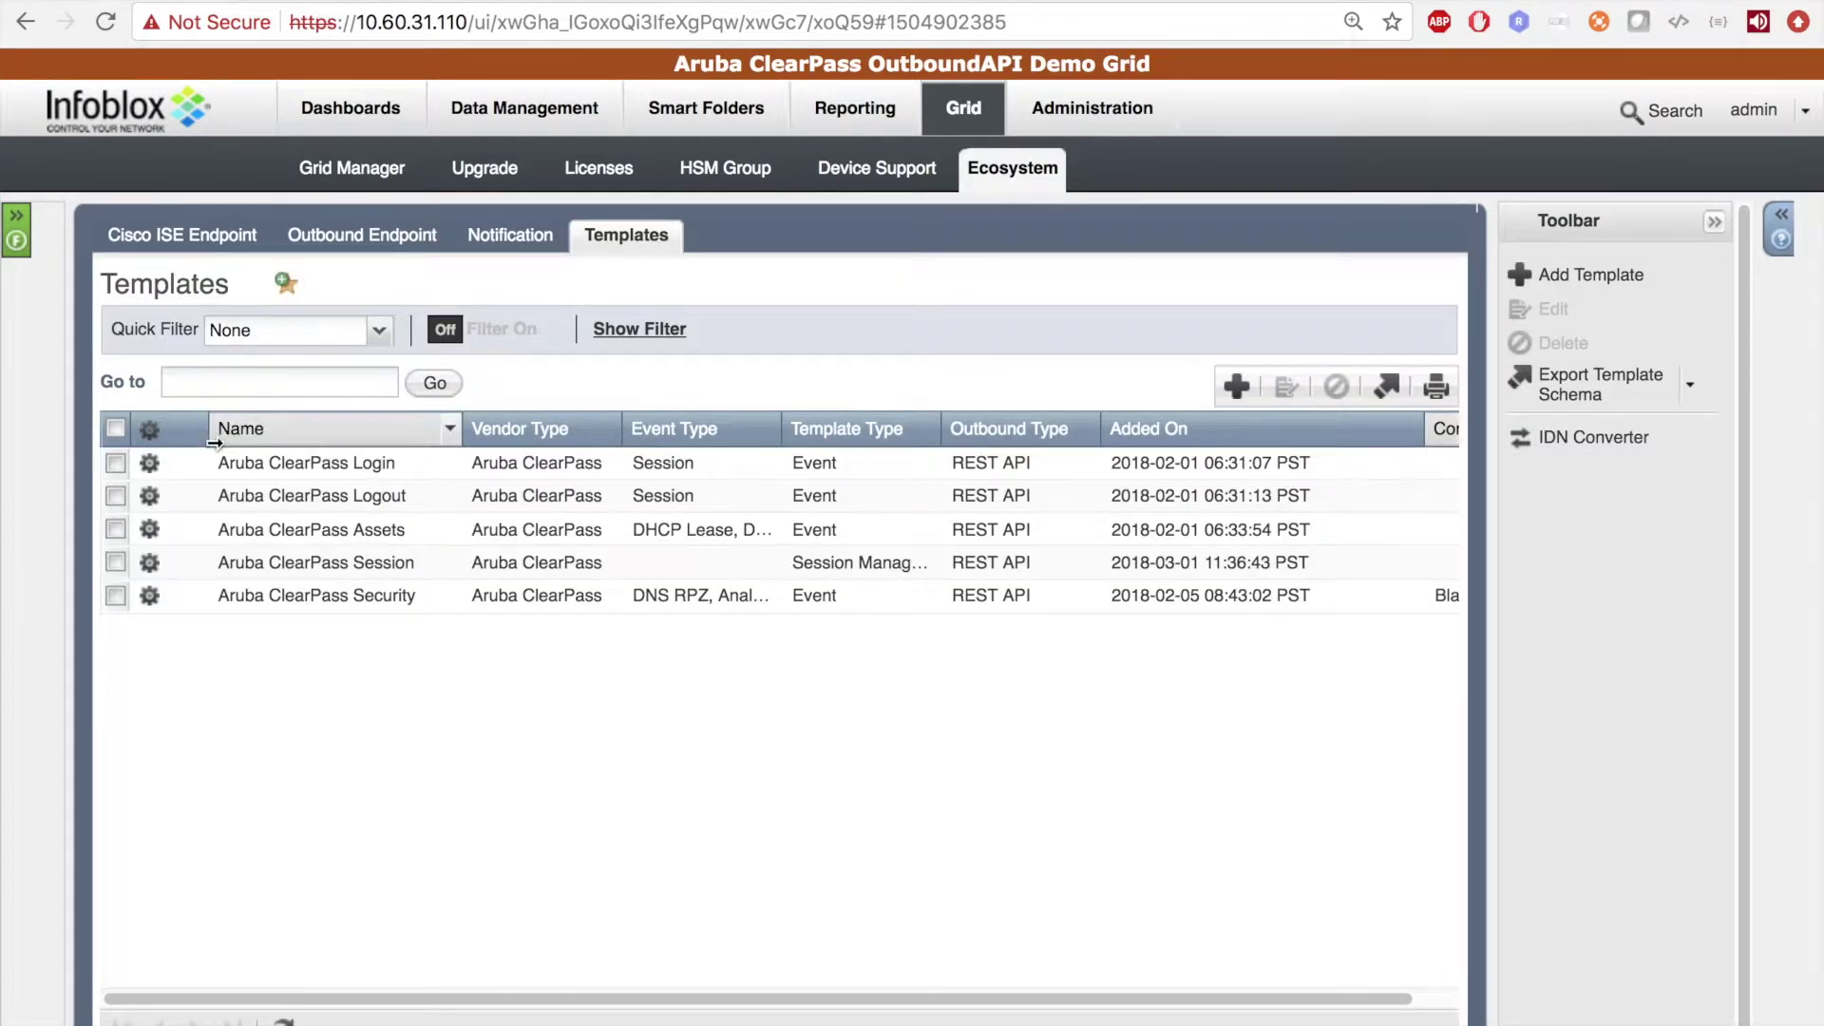
pyautogui.click(150, 463)
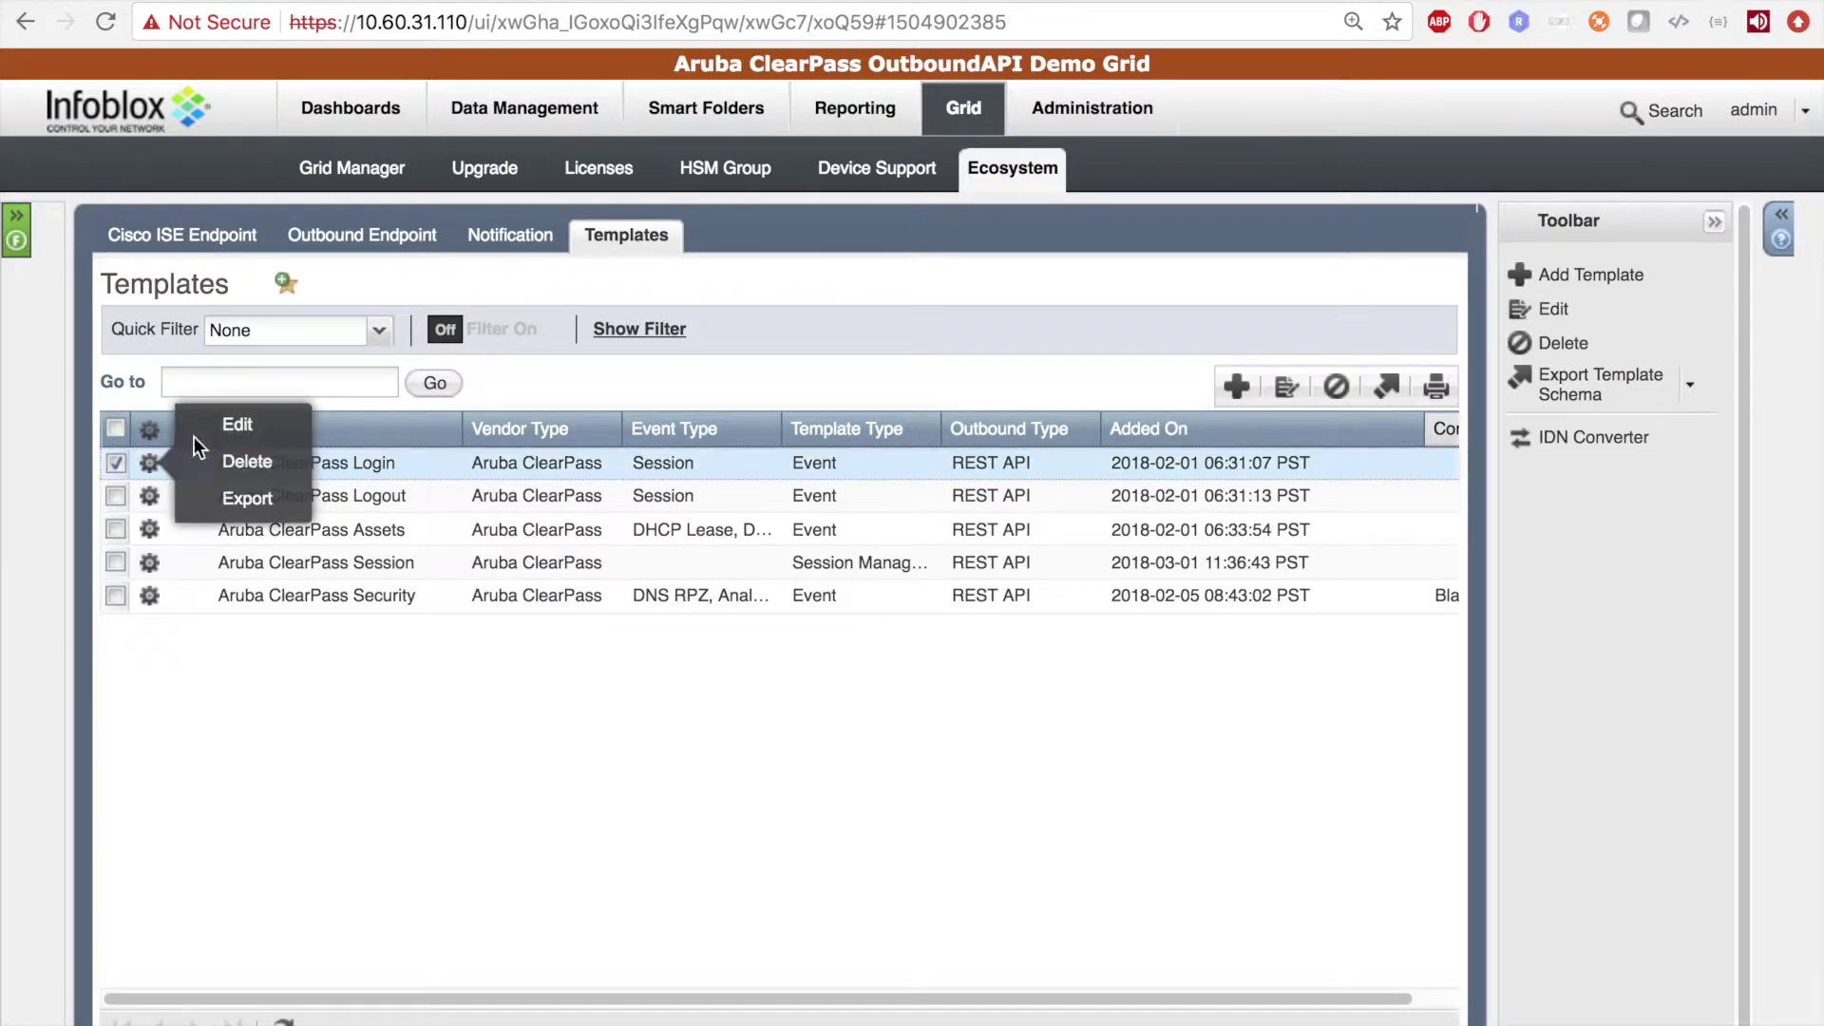
pyautogui.click(229, 426)
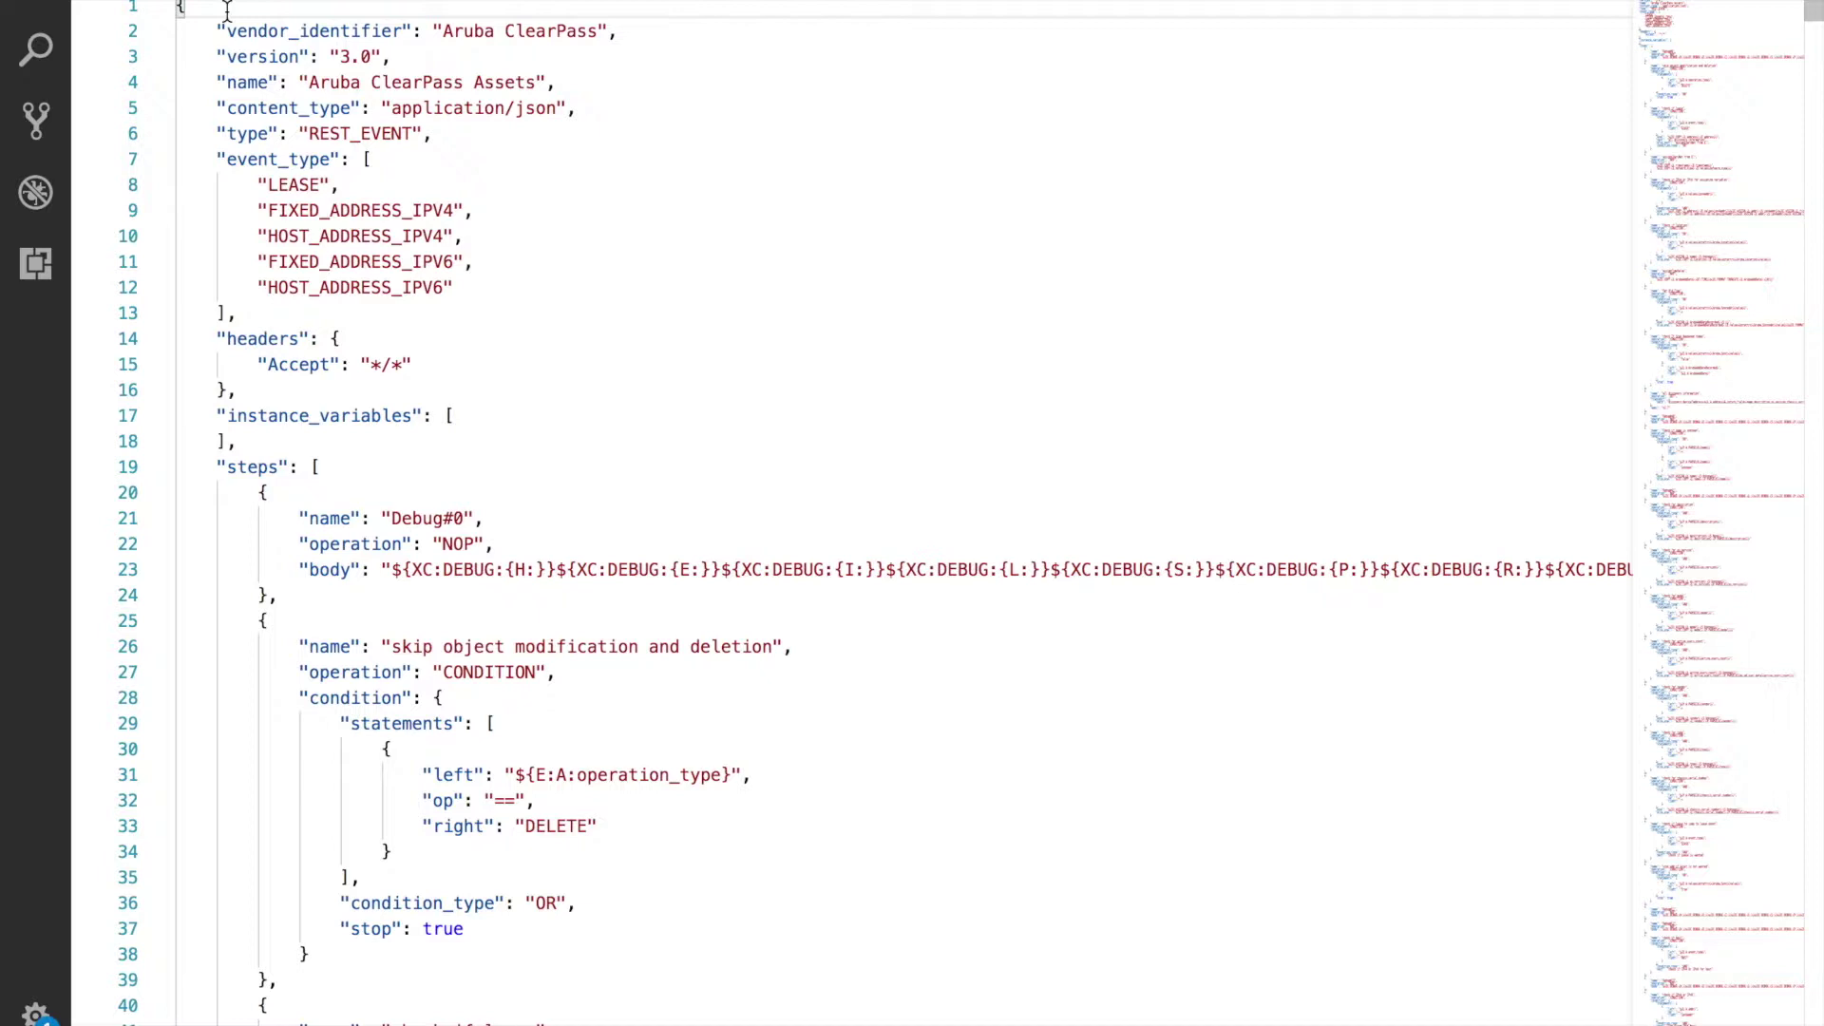
# - Highlight the Assets template's lease and address event types, then the Security template's RPZ and TUNNEL
pyautogui.moveTo(257, 184); pyautogui.dragTo(453, 288)
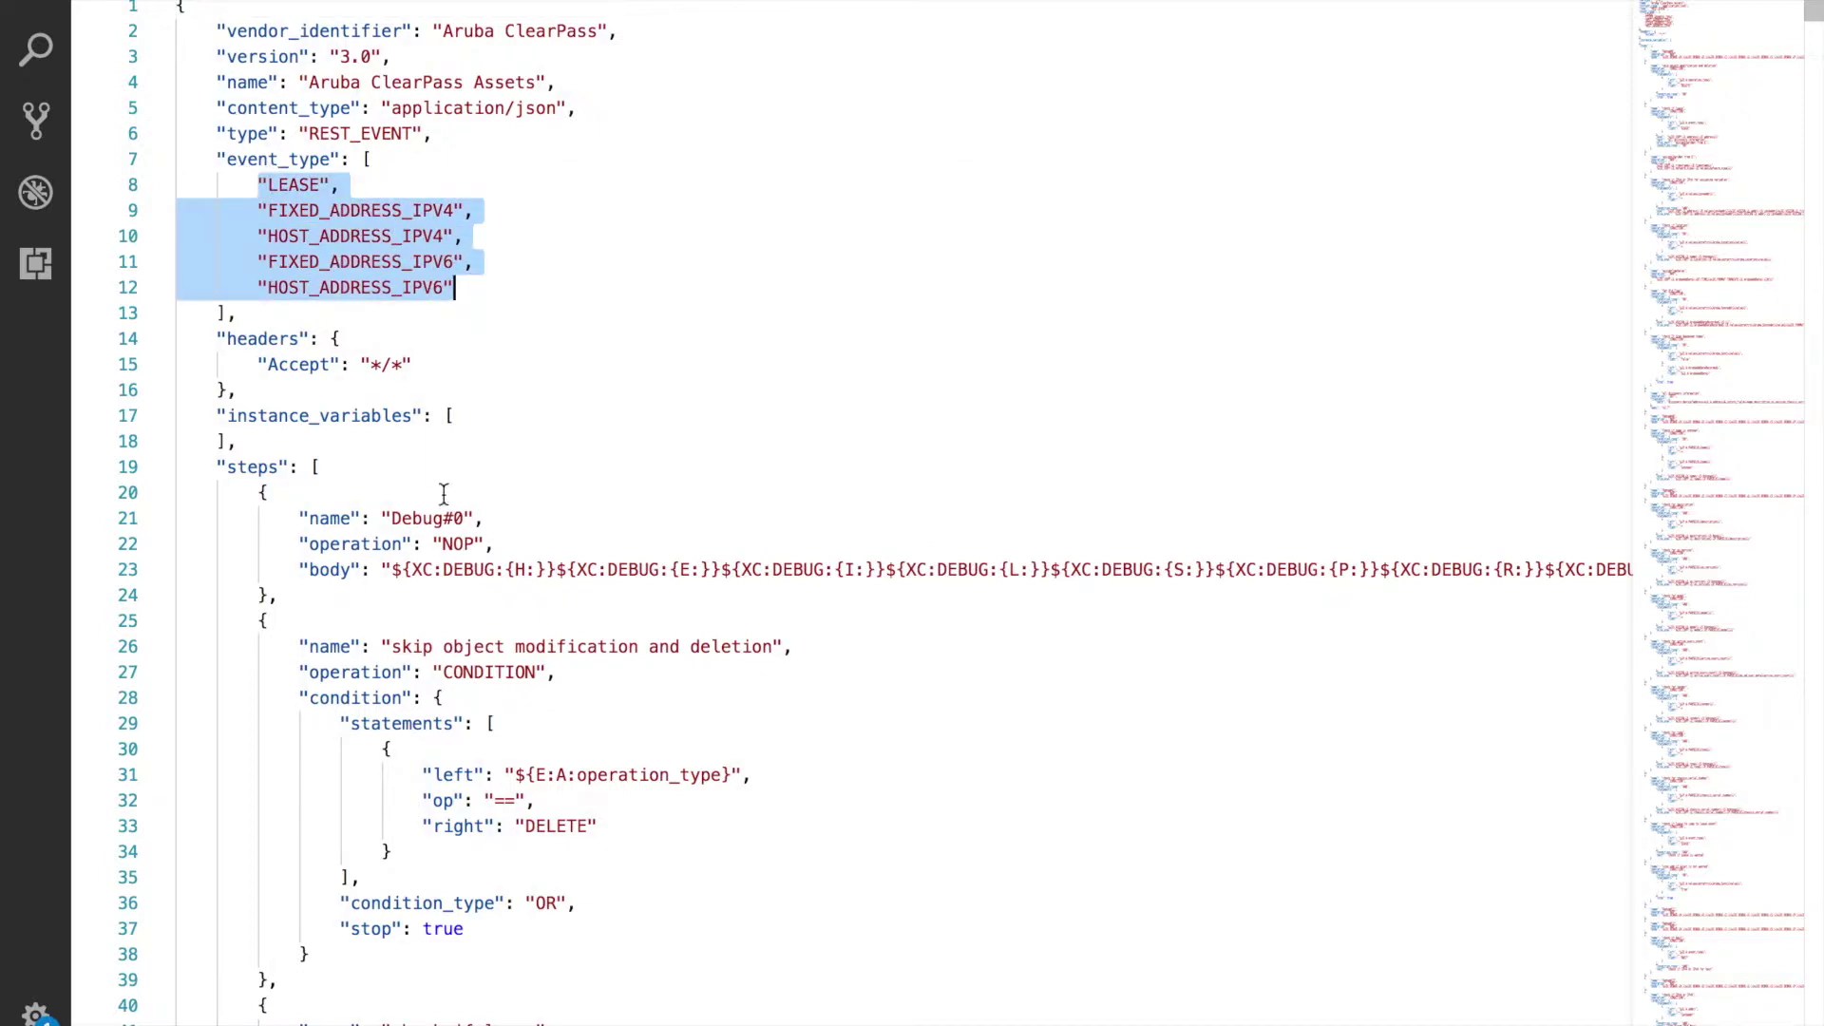
pyautogui.moveTo(246, 420); pyautogui.dragTo(407, 414)
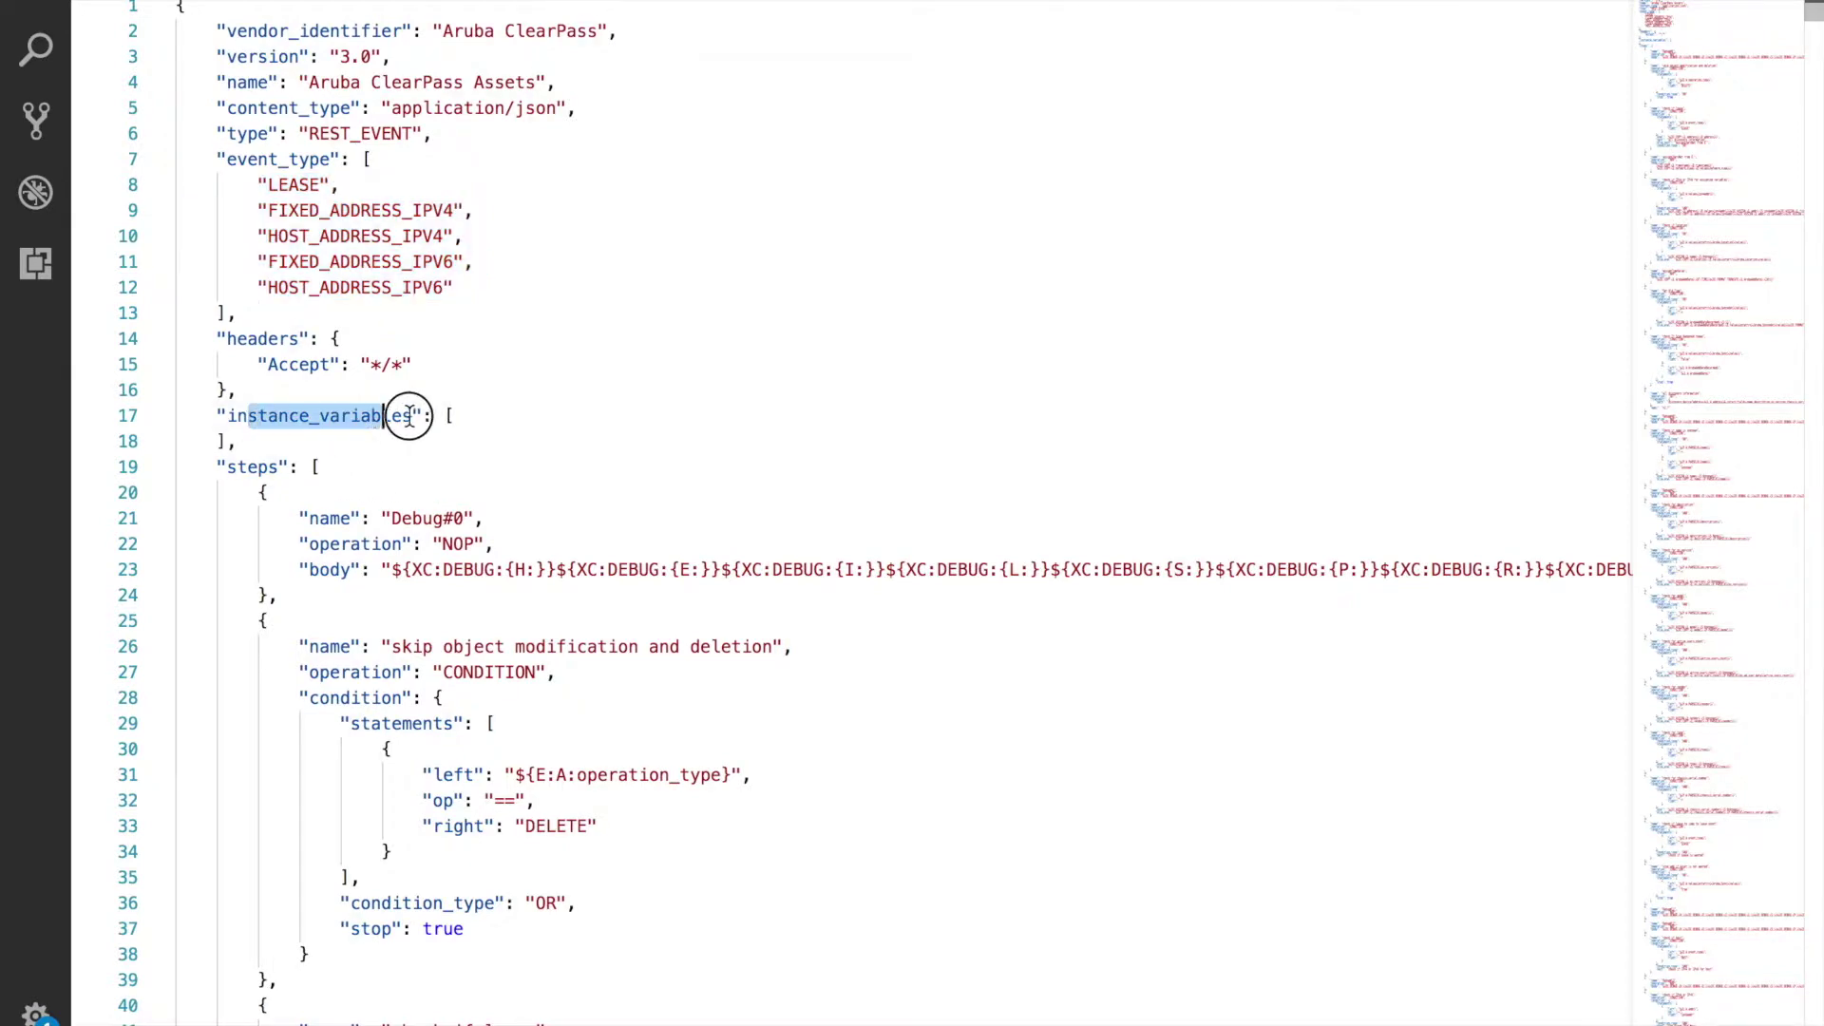
pyautogui.click(427, 498)
pyautogui.scroll(-5, 427, 497)
pyautogui.scroll(-4, 427, 498)
pyautogui.scroll(-2, 429, 498)
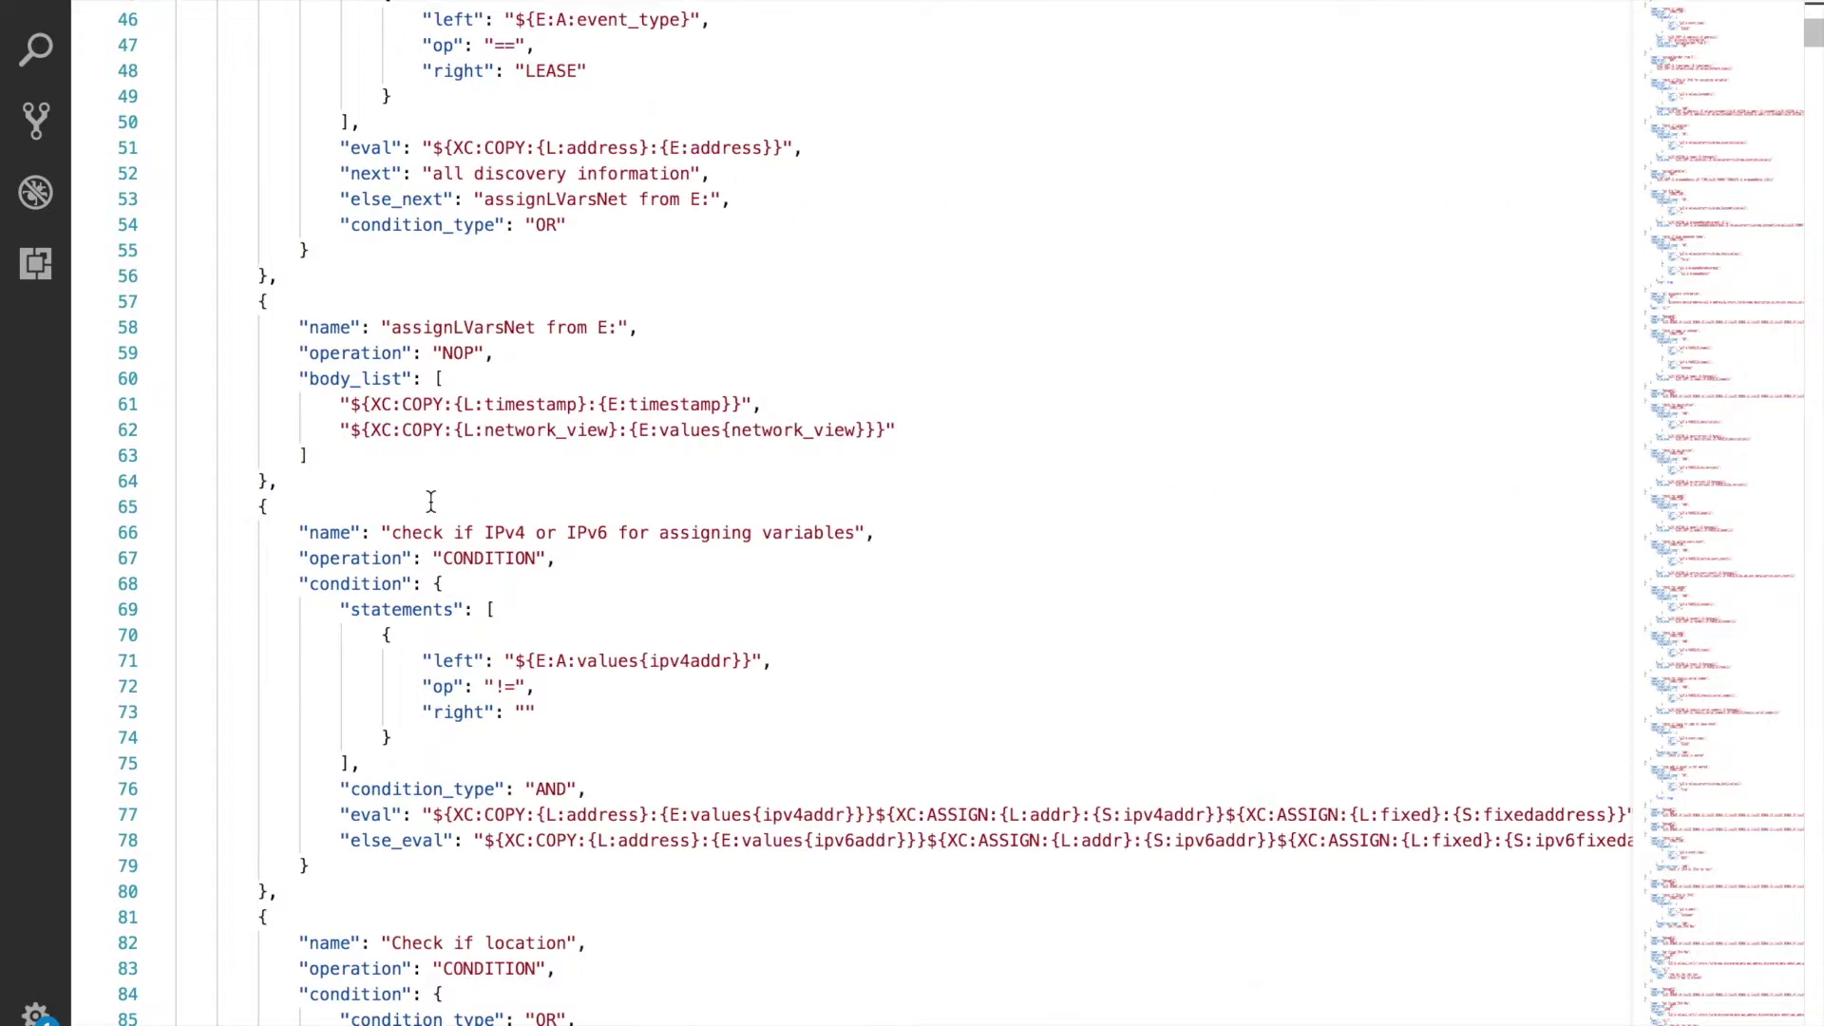
pyautogui.scroll(-6, 428, 497)
pyautogui.scroll(-4, 429, 498)
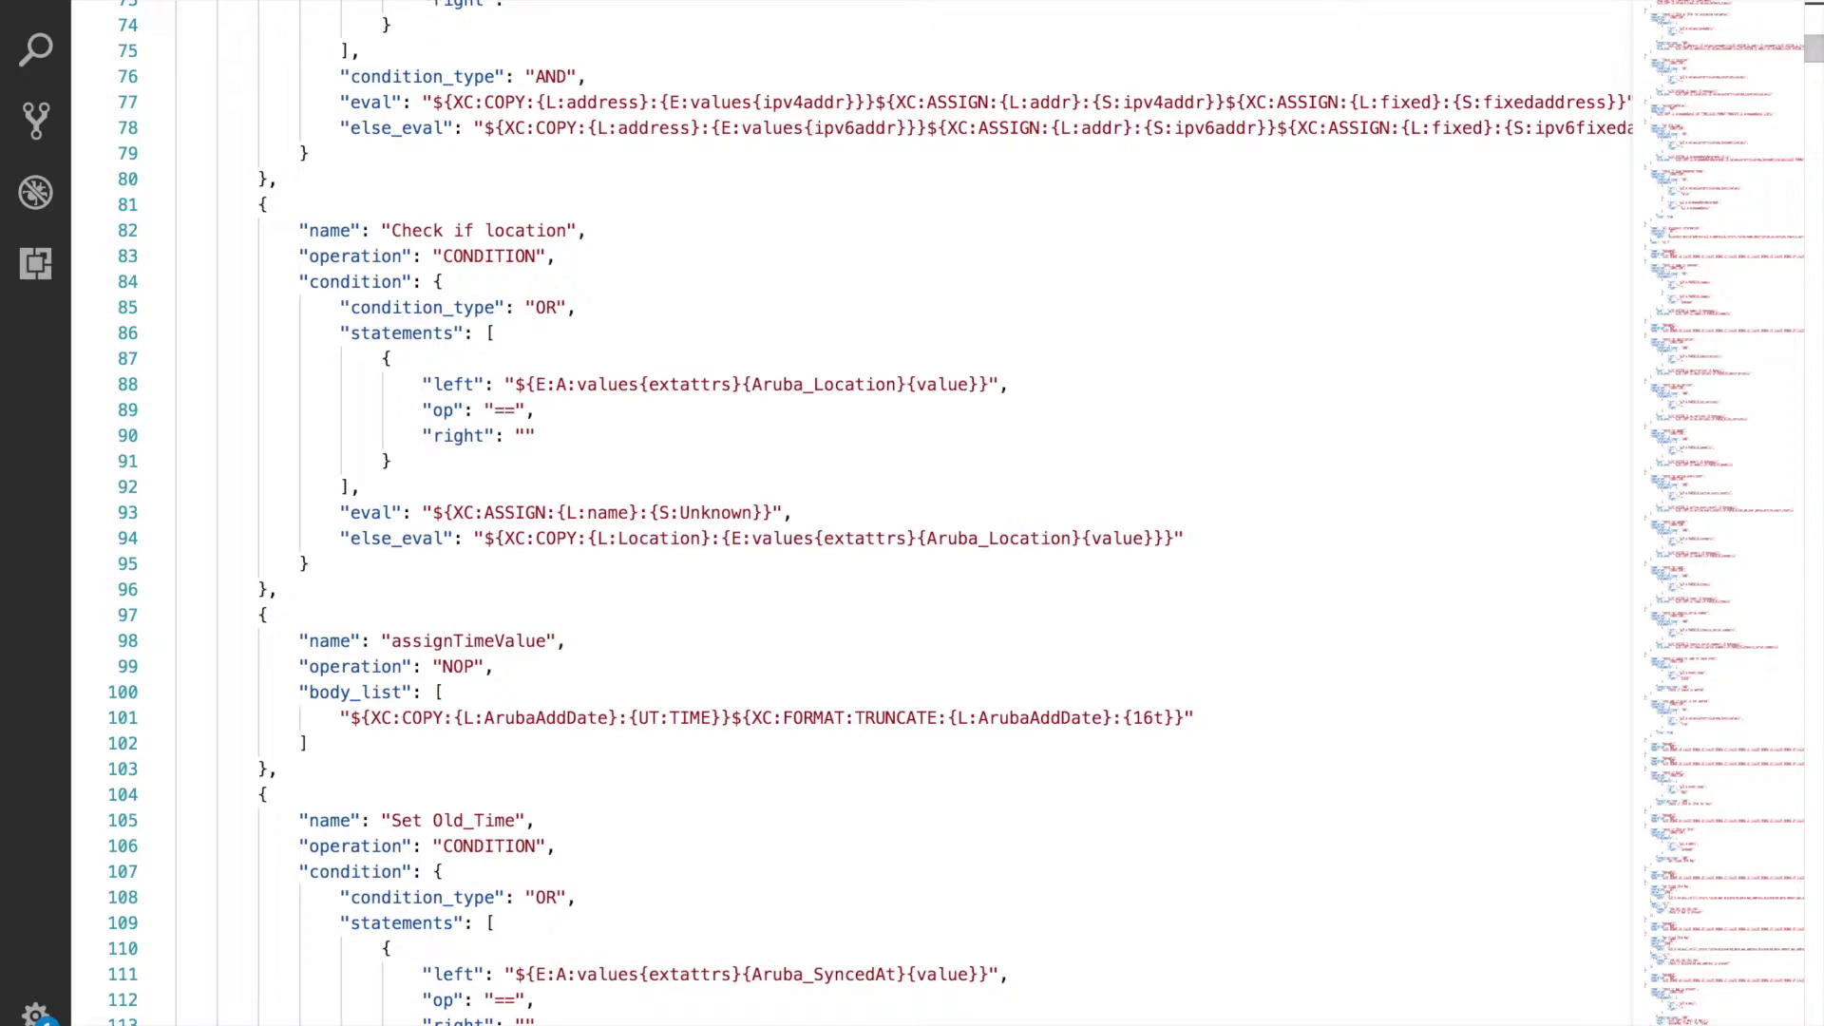
pyautogui.scroll(20, 430, 15)
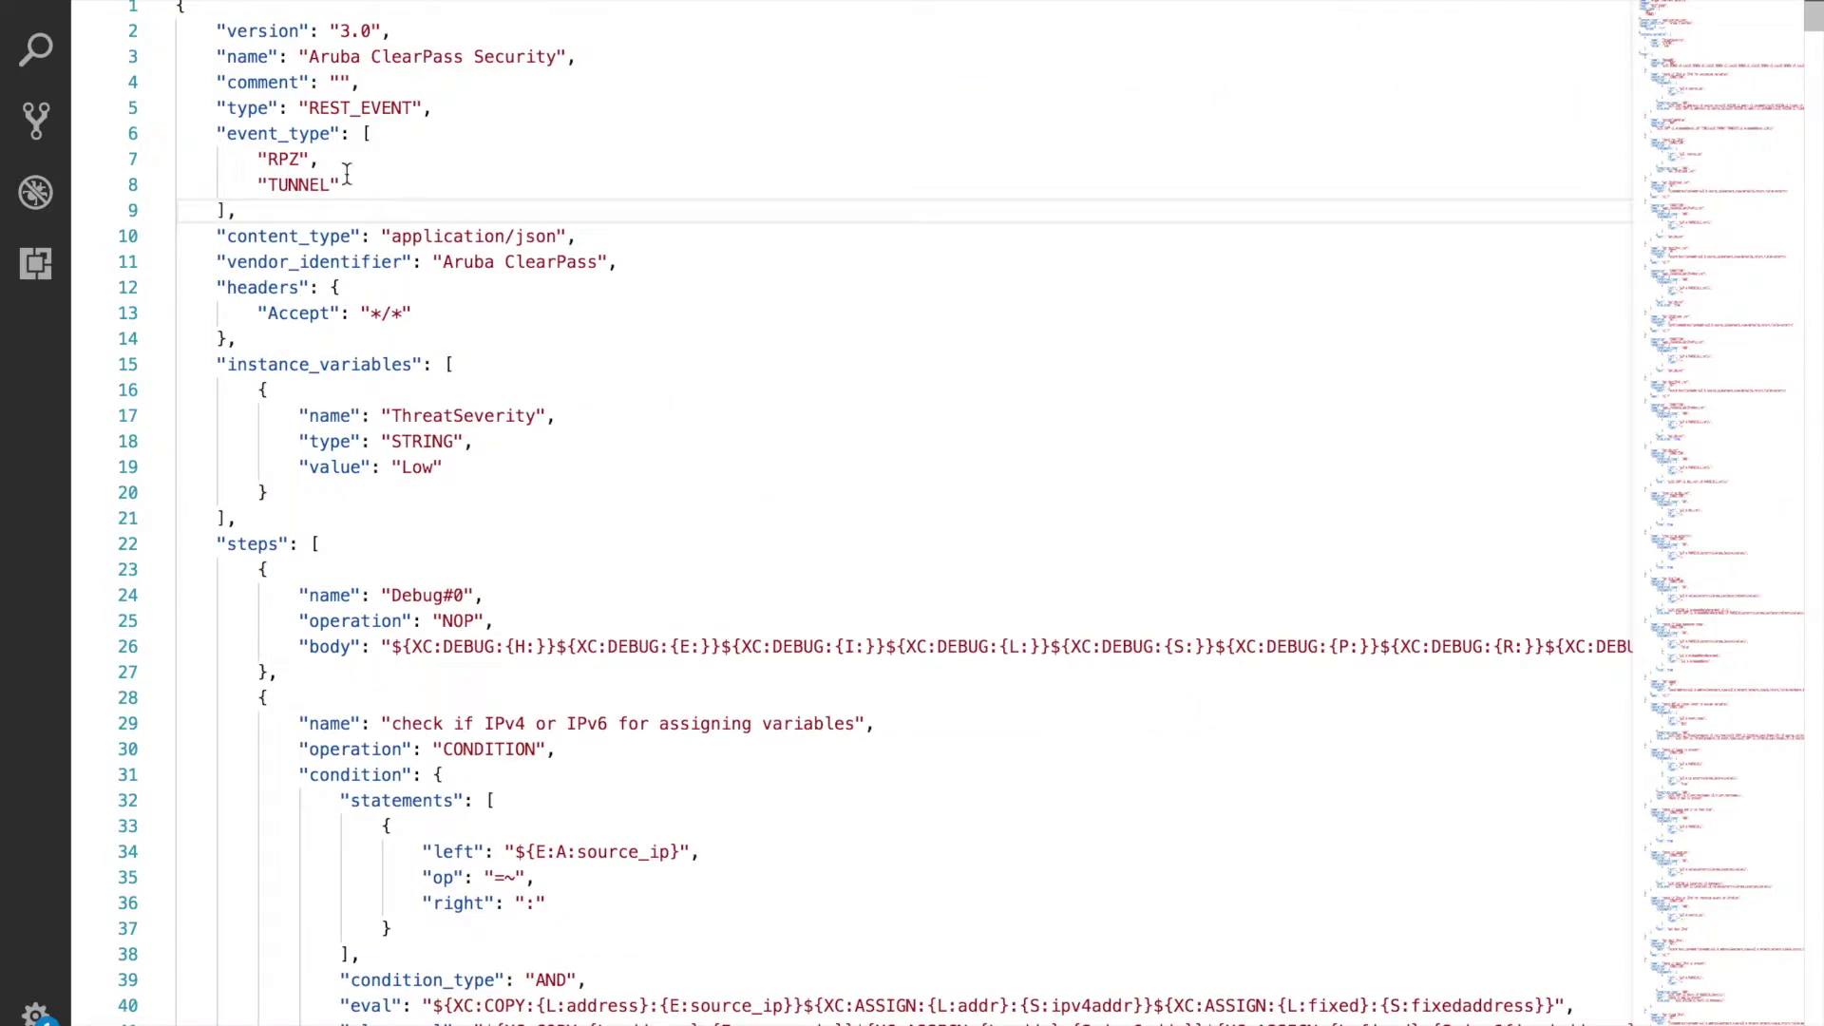
pyautogui.moveTo(253, 156); pyautogui.dragTo(348, 183)
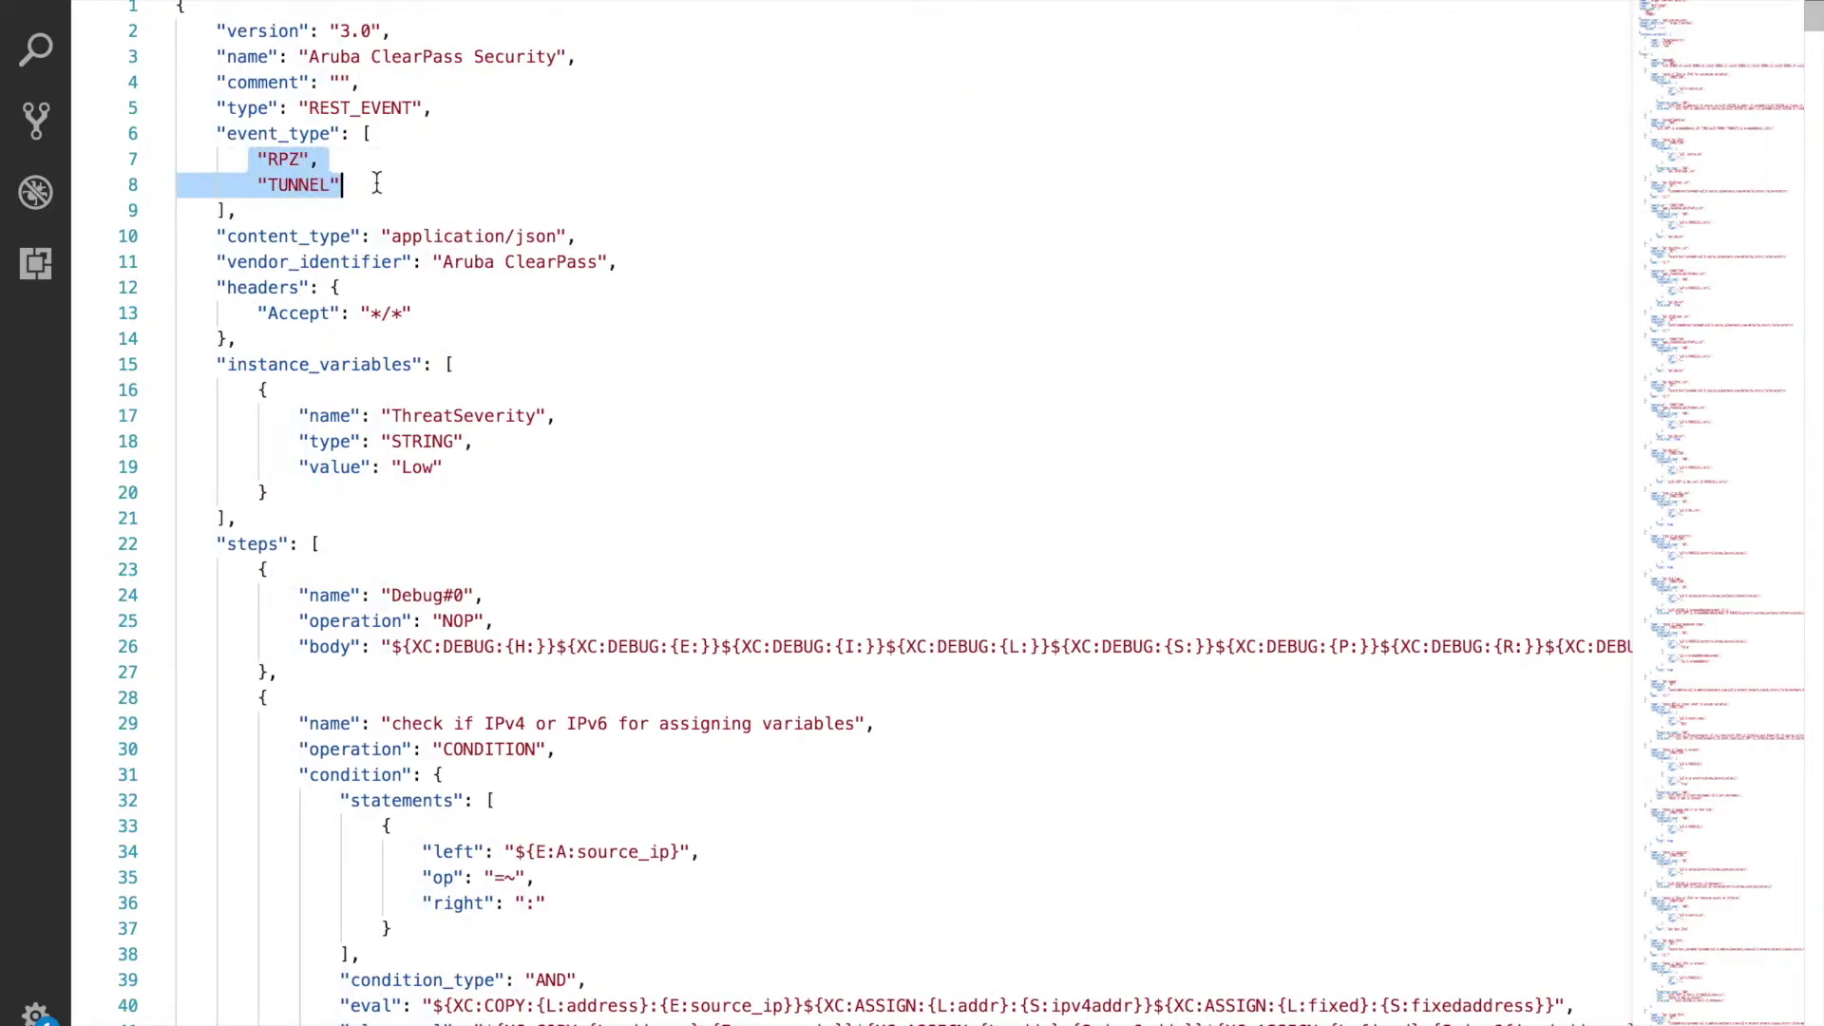
pyautogui.click(379, 183)
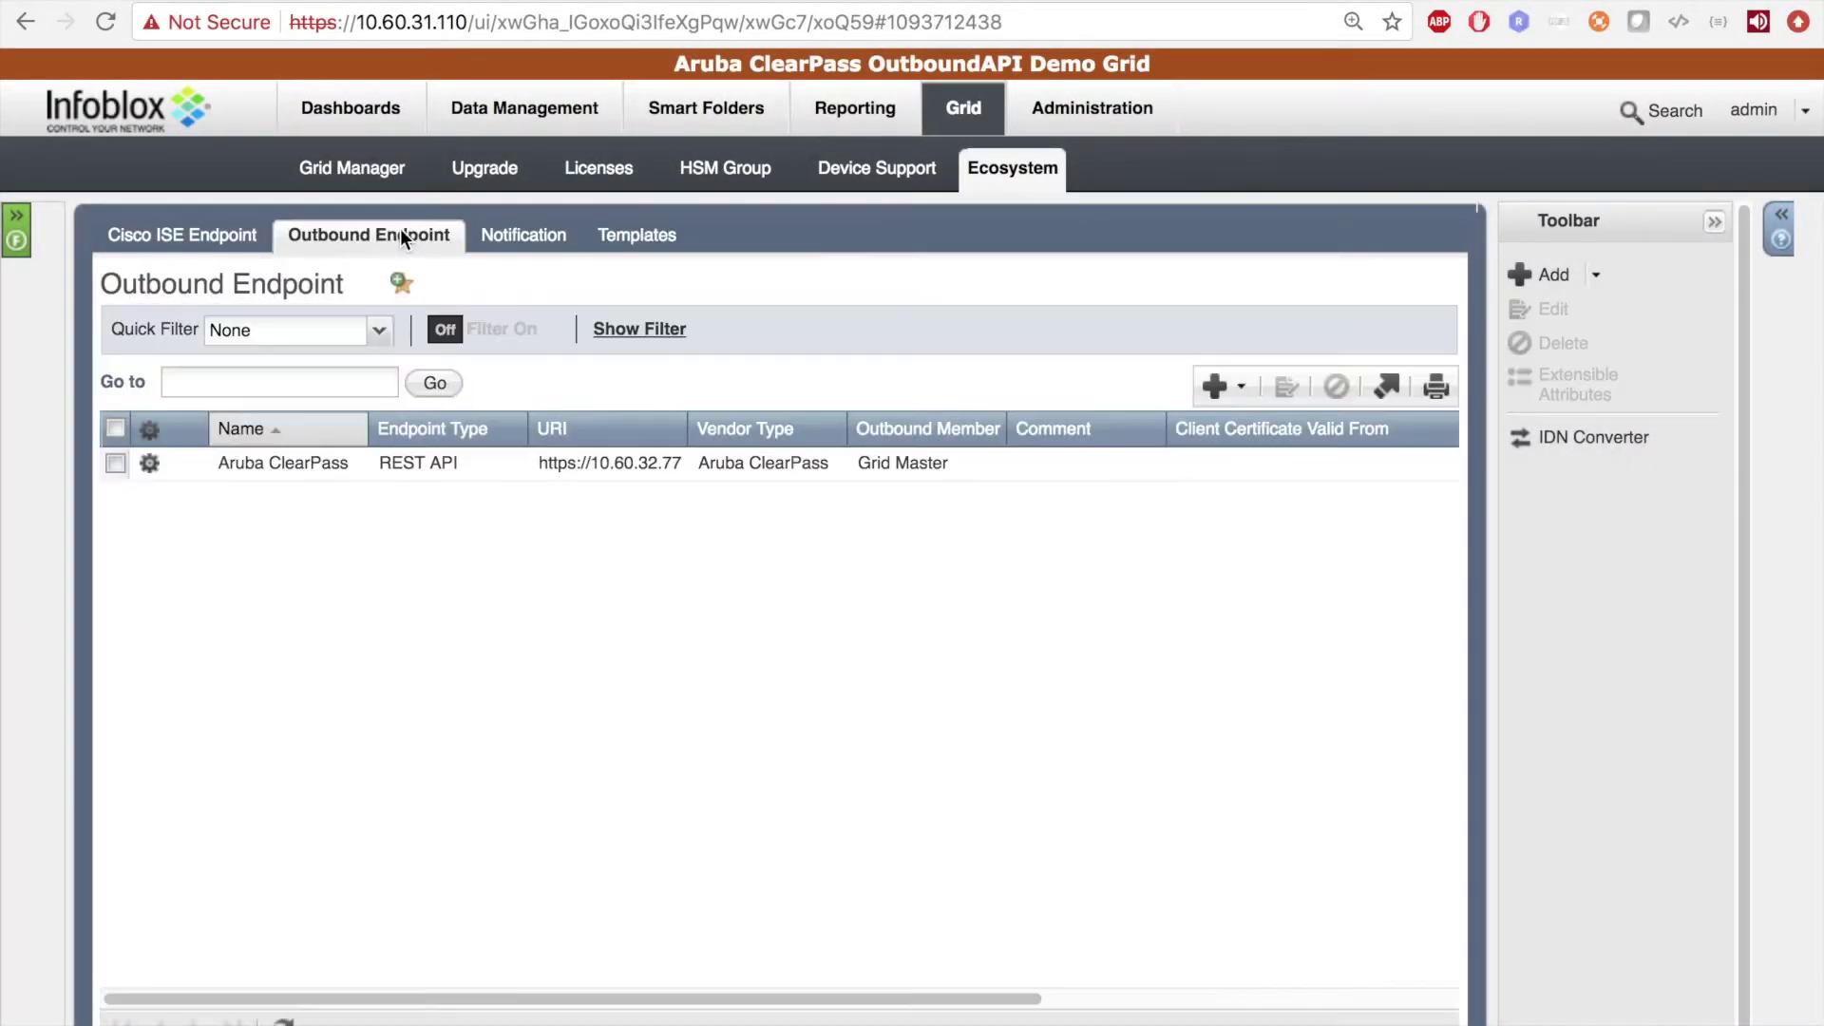
# - Edit the Aruba ClearPass outbound endpoint and view its session management settings
pyautogui.click(149, 462)
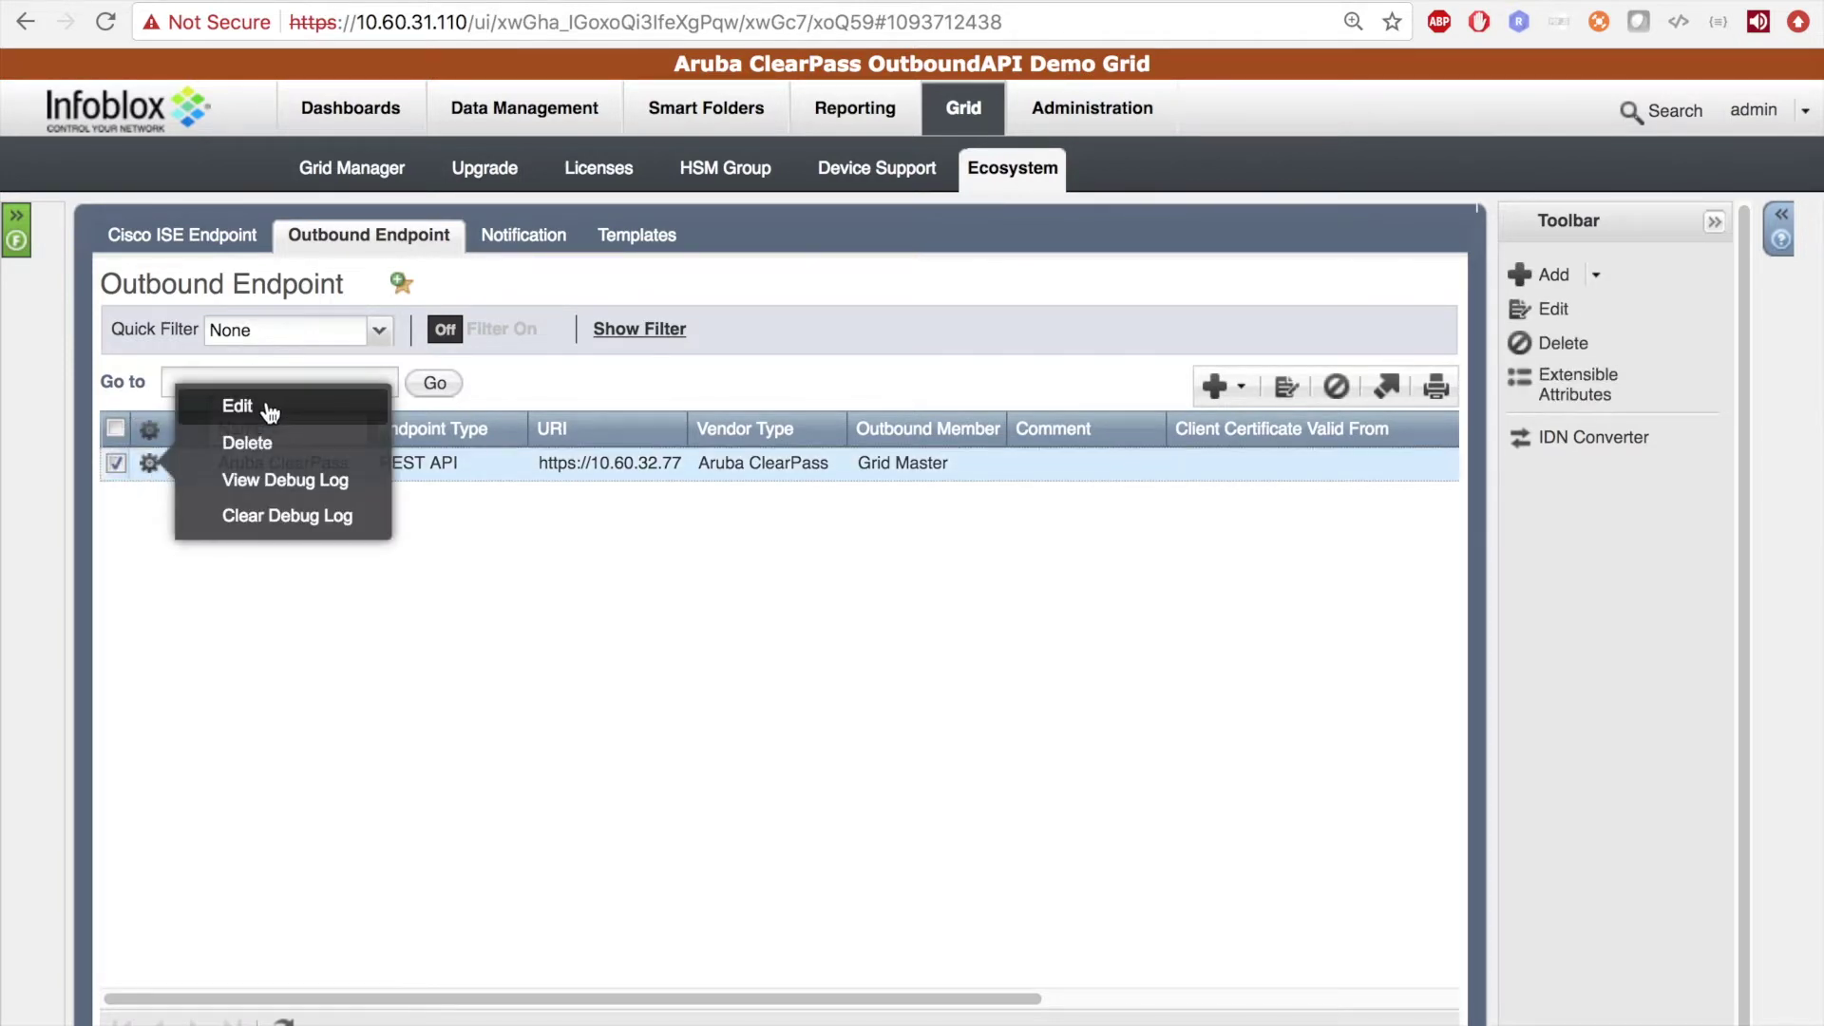
pyautogui.click(268, 411)
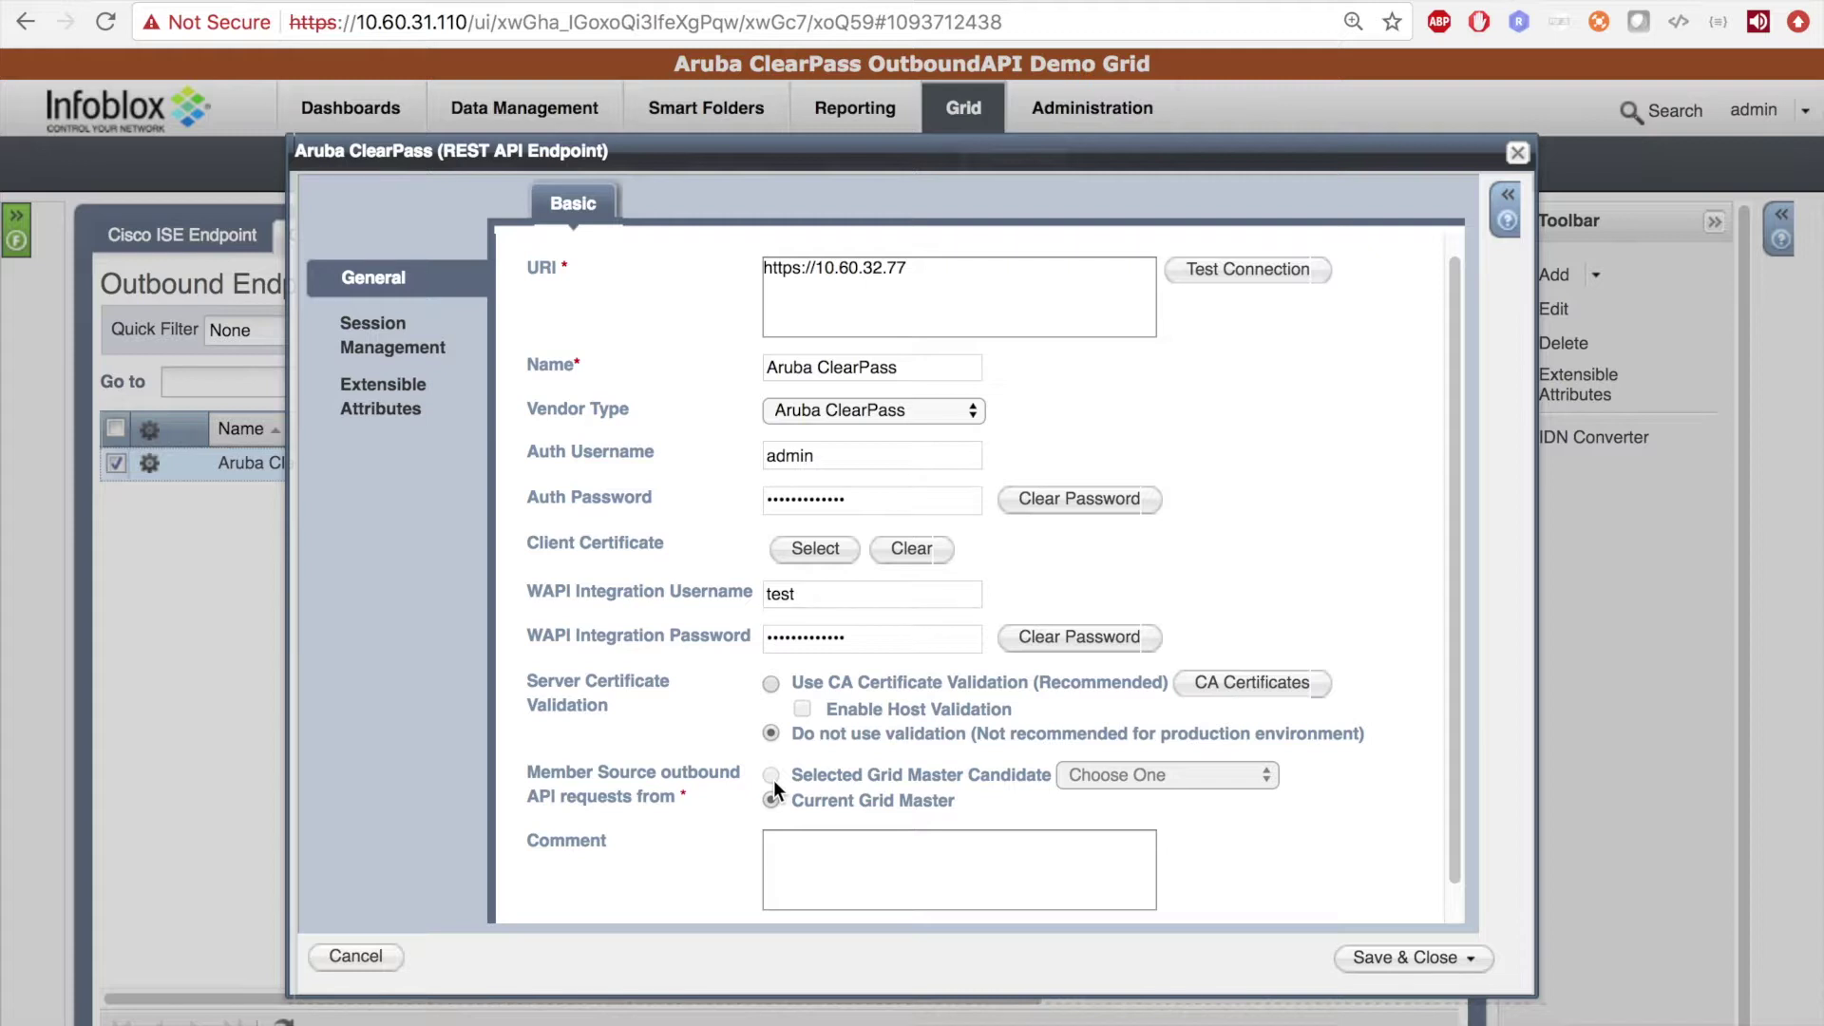
pyautogui.click(400, 347)
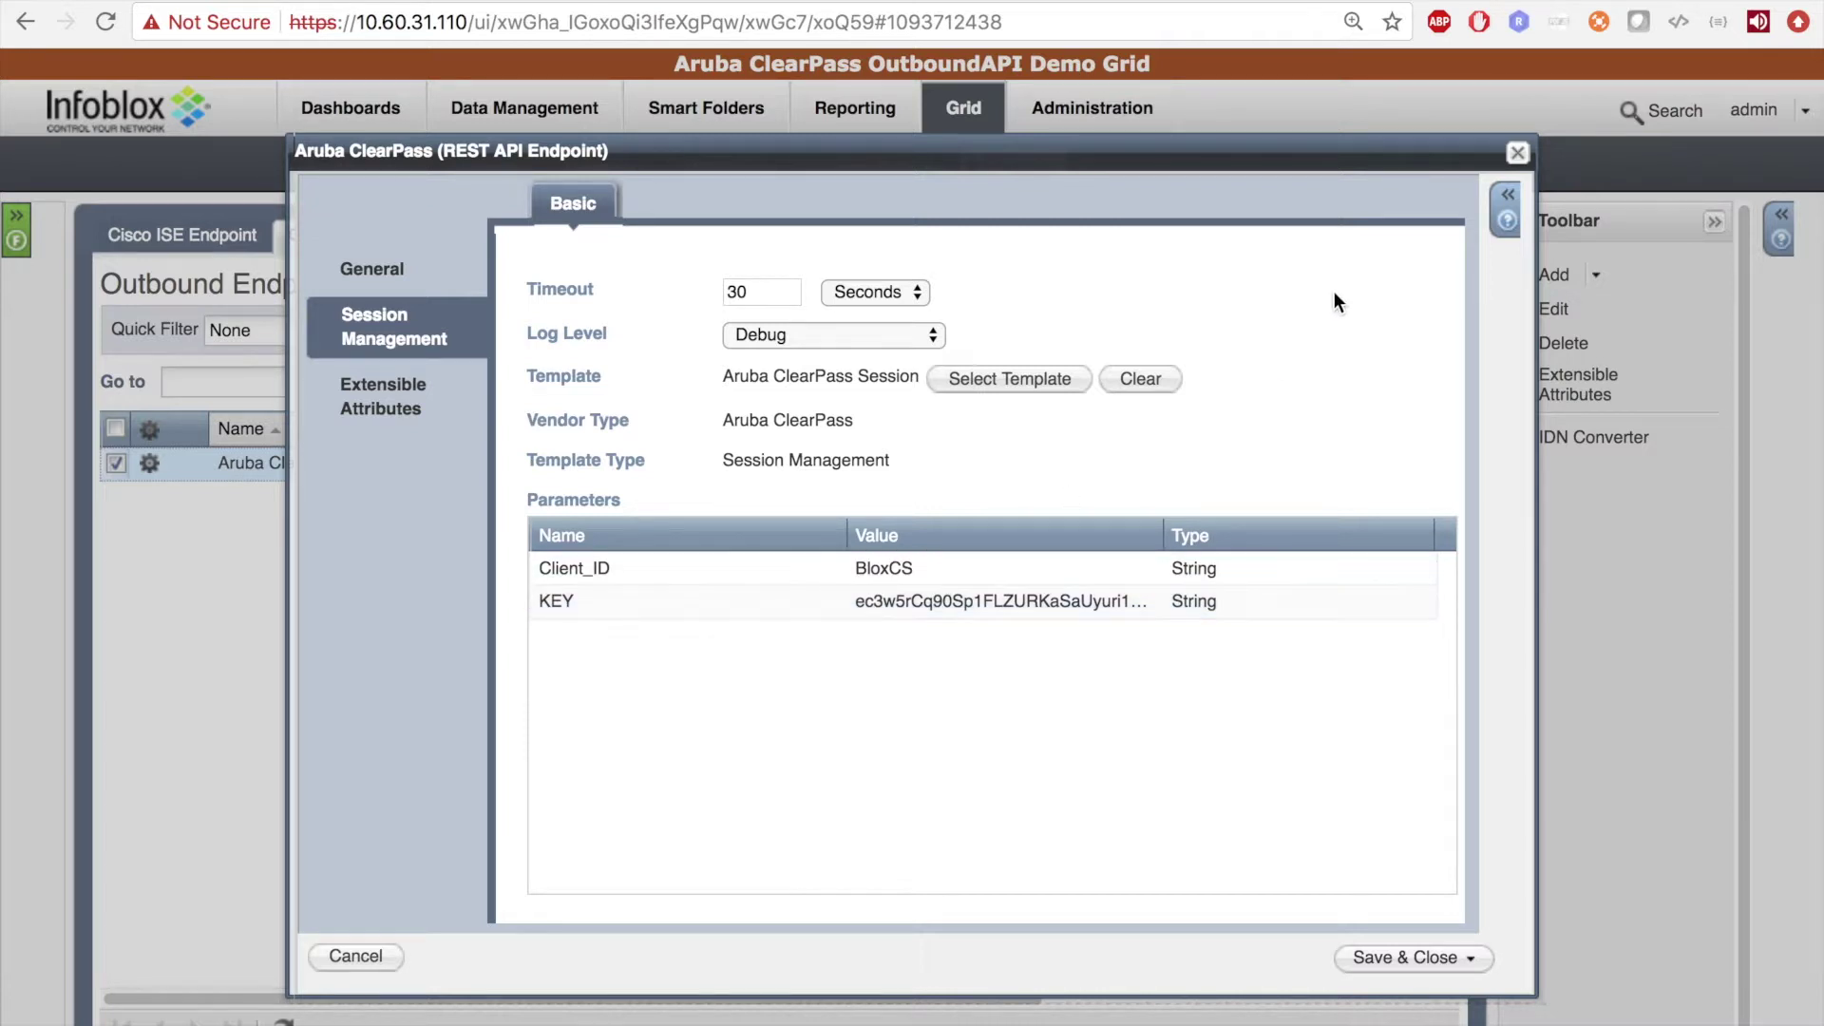
# - Close the Aruba ClearPass endpoint editor without saving any changes
pyautogui.click(1518, 154)
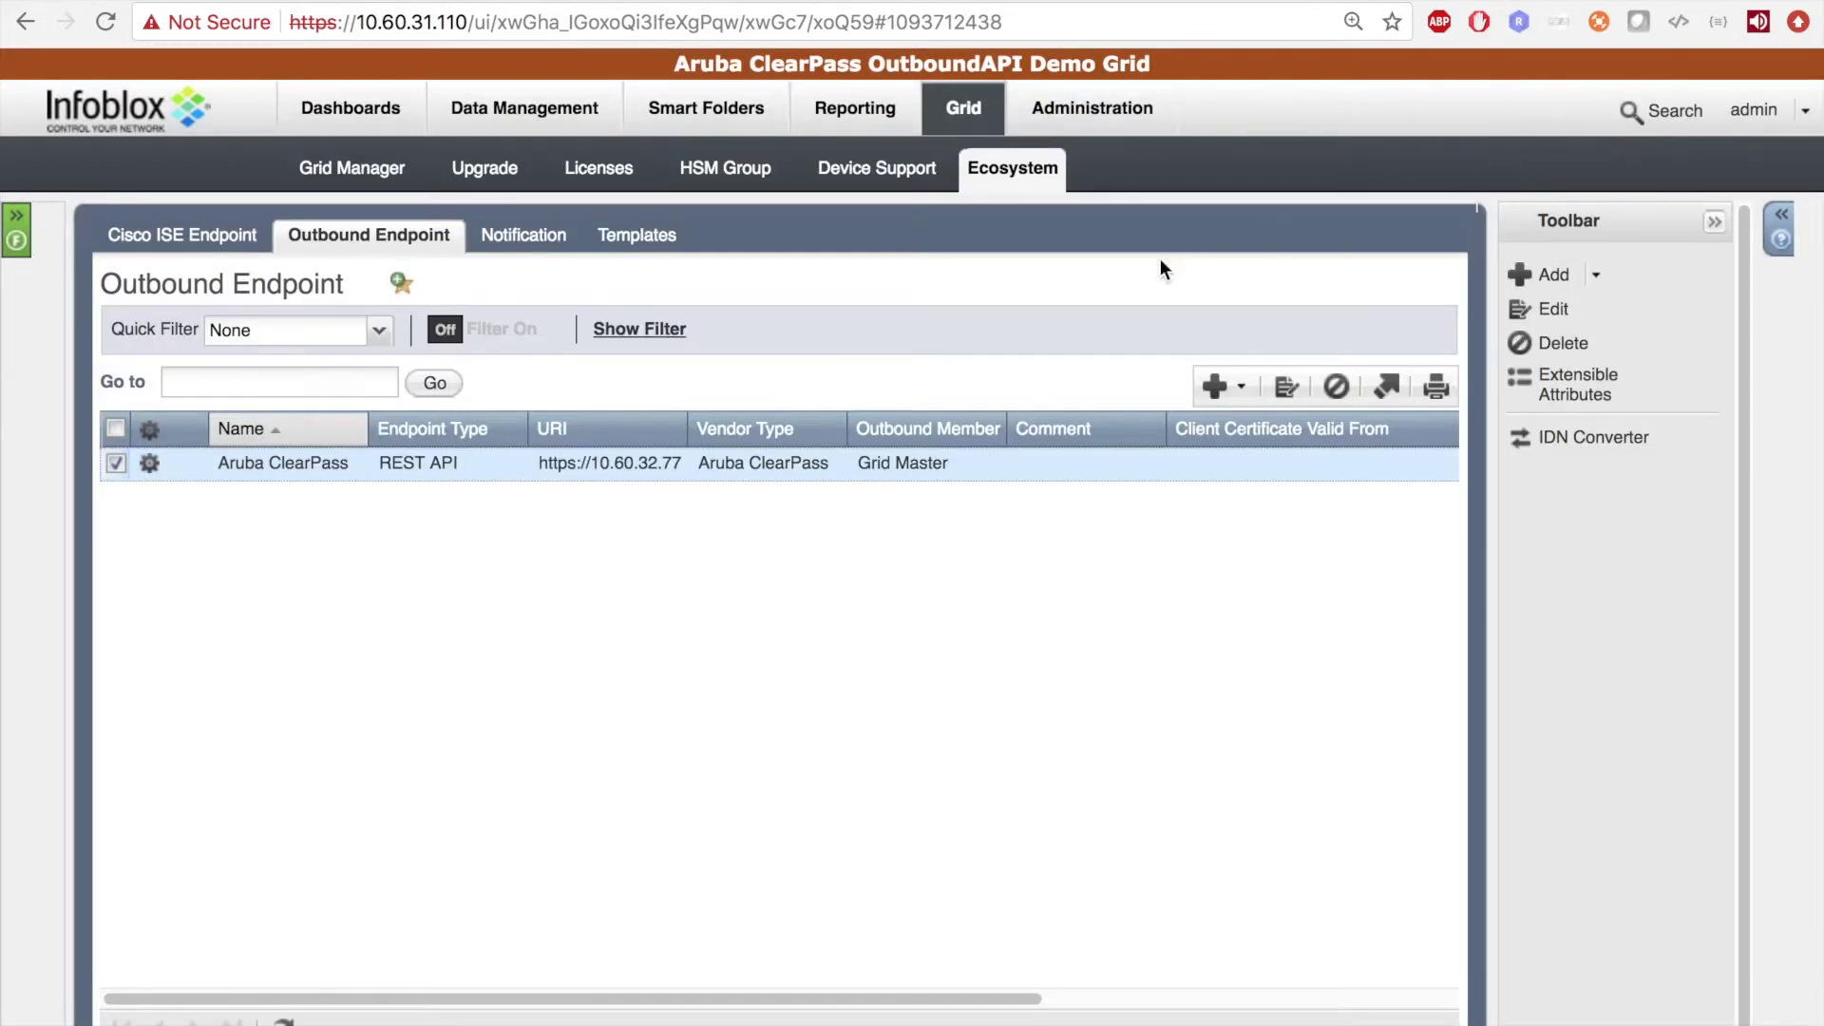
# - Open the Aruba_RPZ notification for editing from the notification list
pyautogui.click(525, 244)
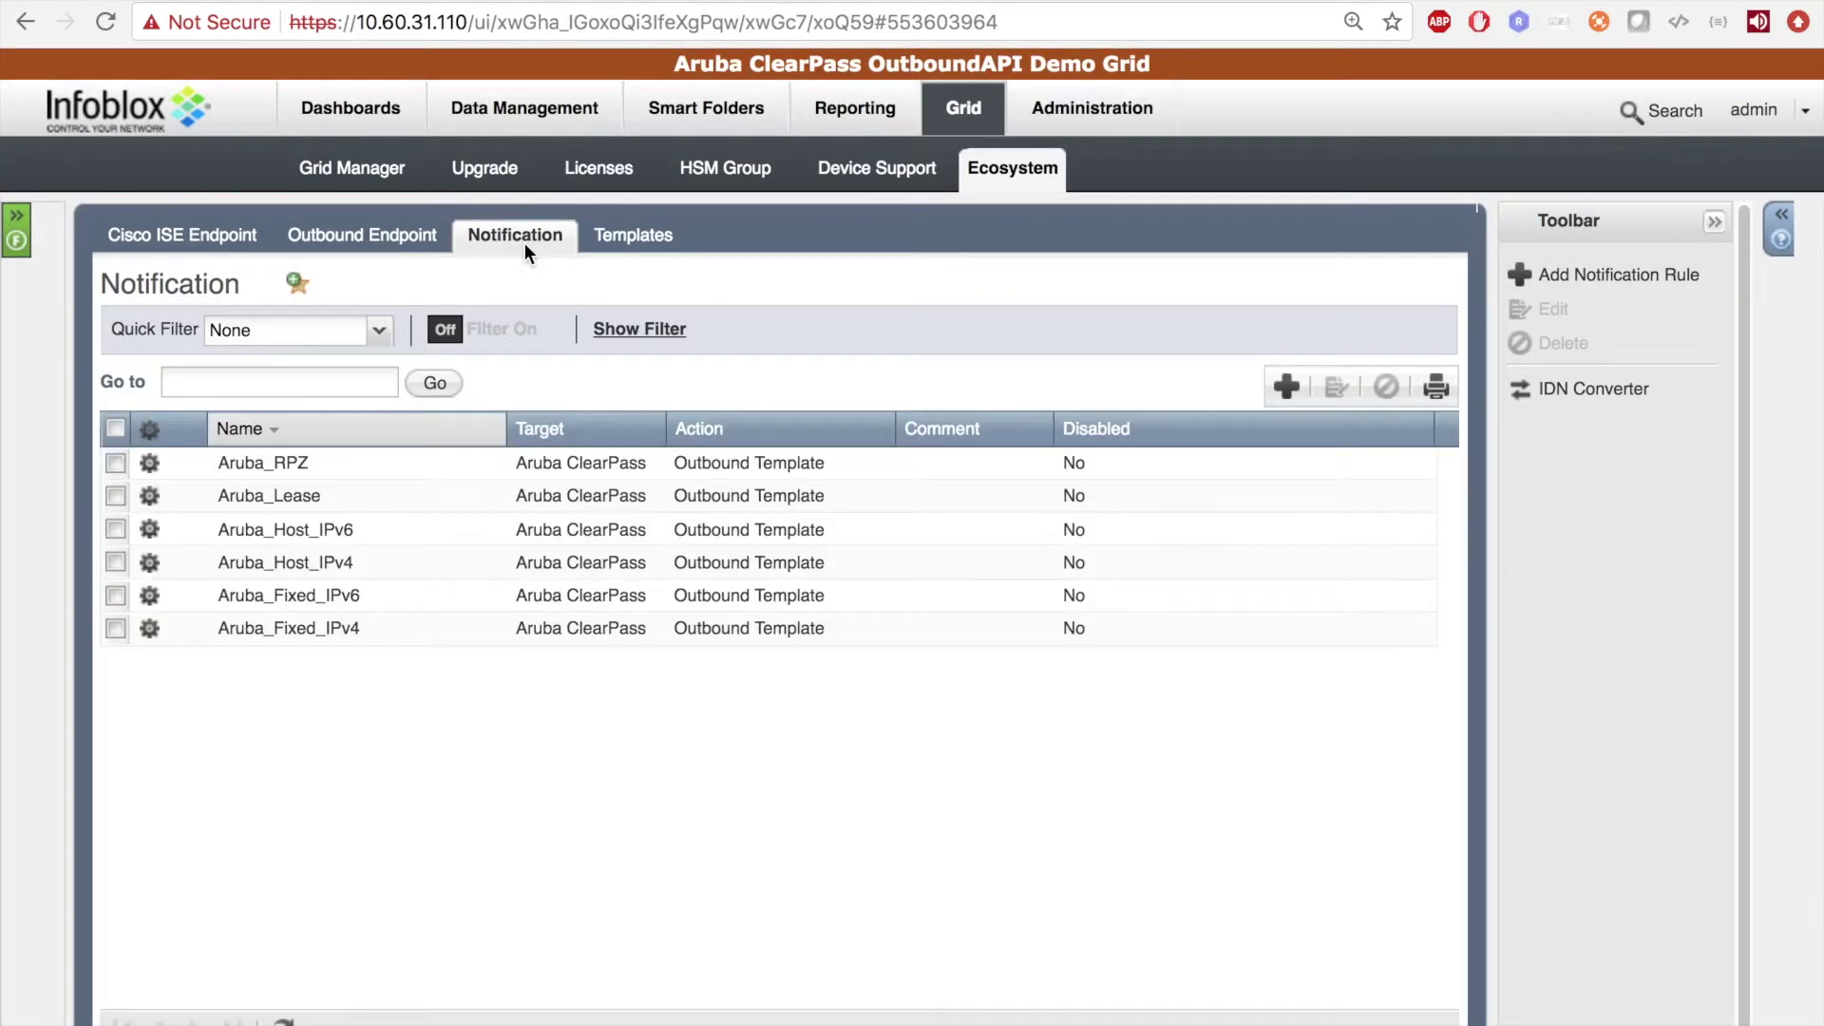
pyautogui.click(150, 462)
pyautogui.click(241, 404)
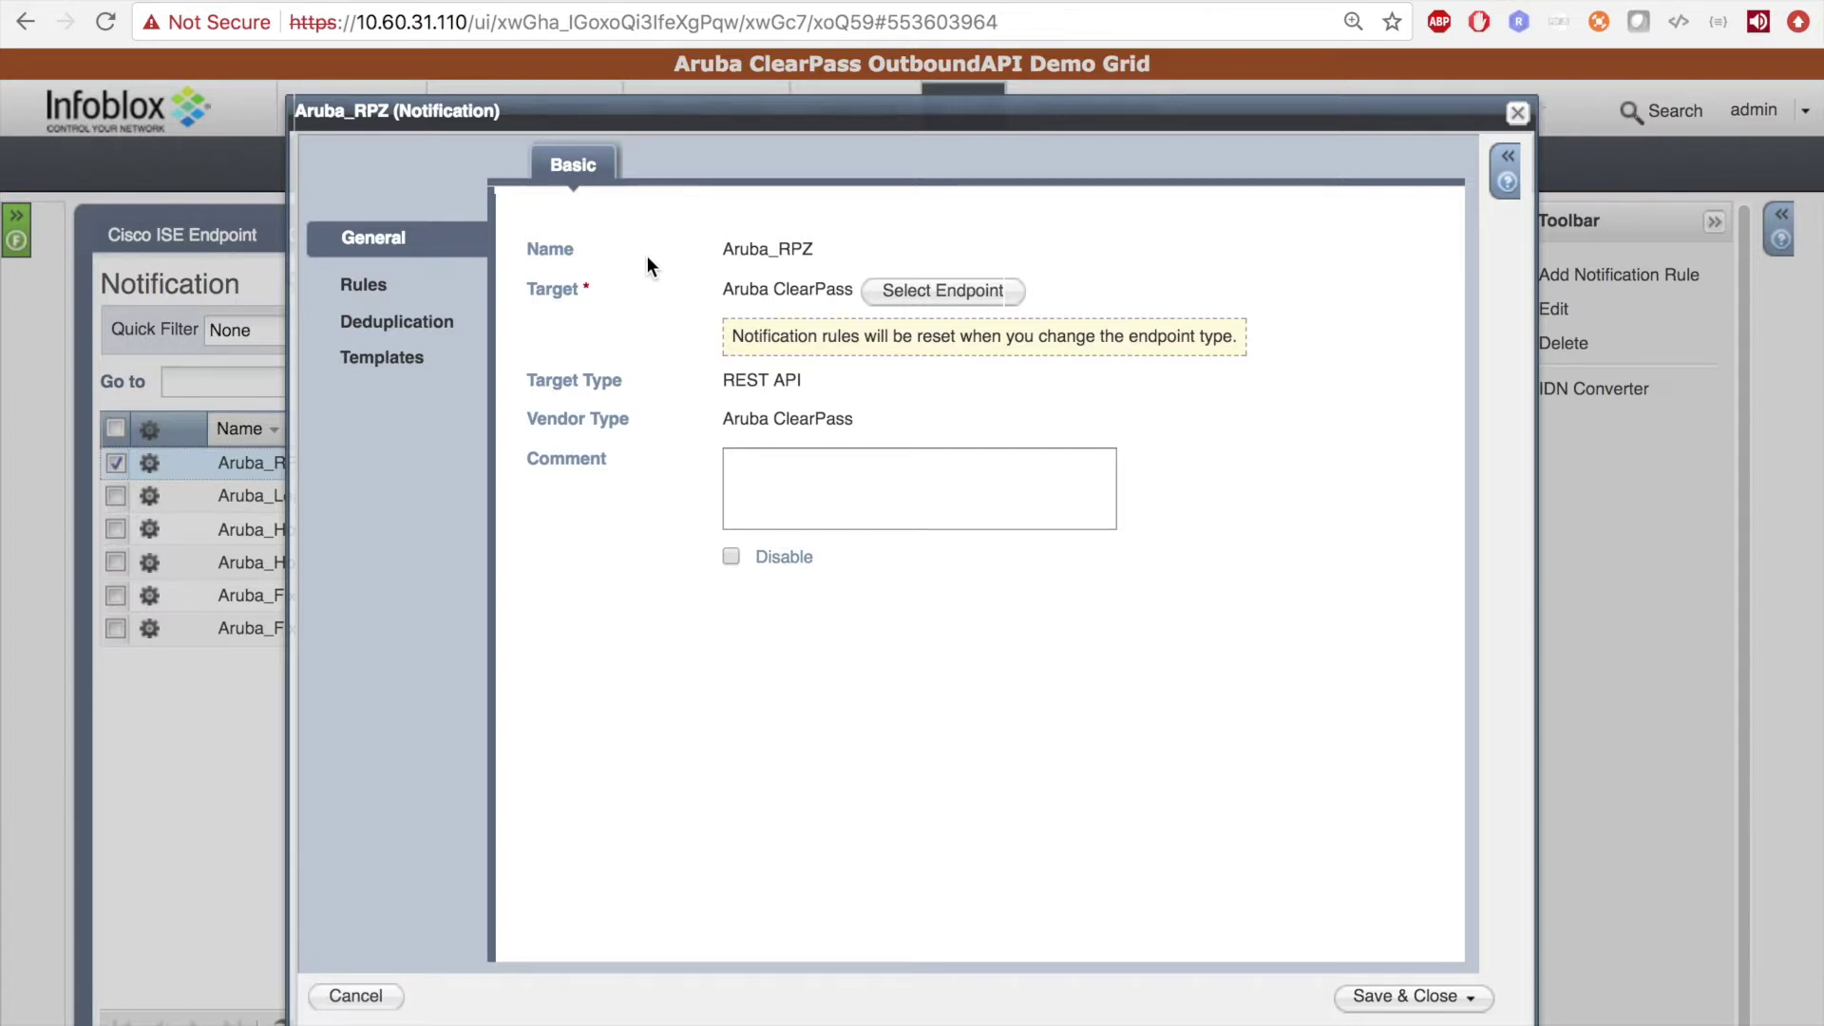
# - Confirm the rule matches DNS RPZ events whose rule name contains local.rpz
pyautogui.click(374, 290)
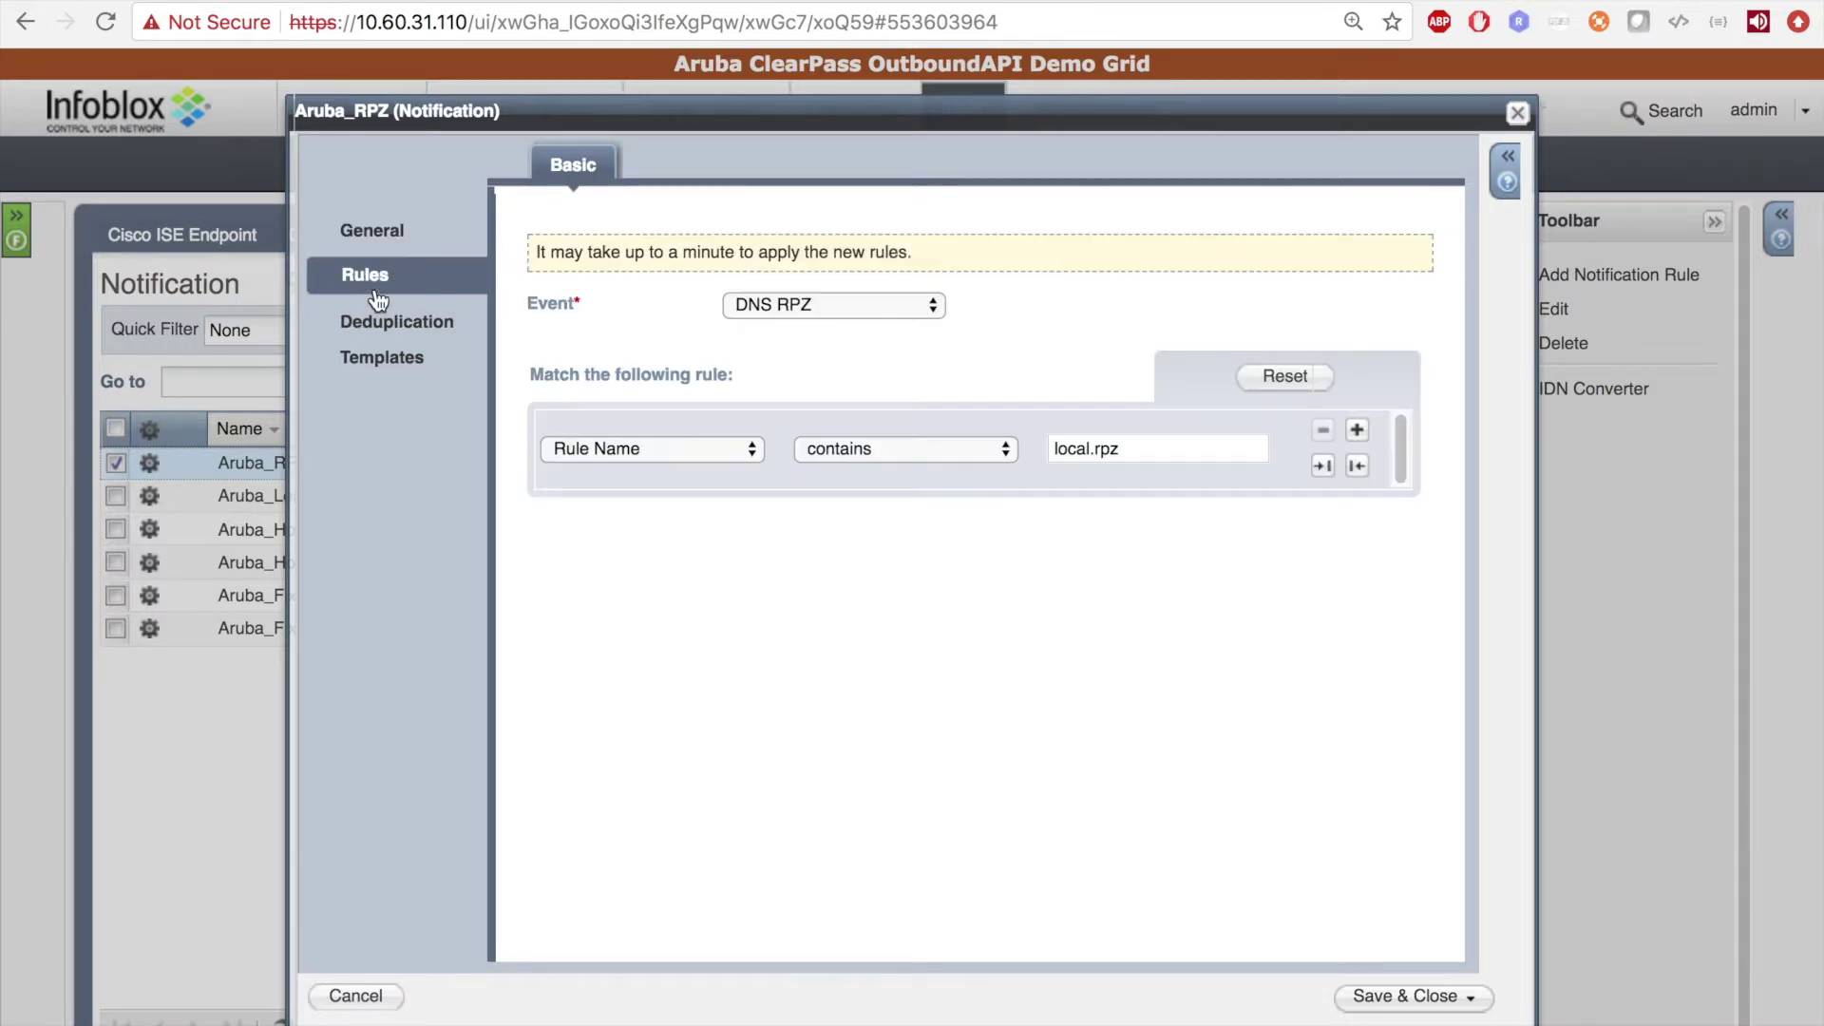
pyautogui.click(847, 304)
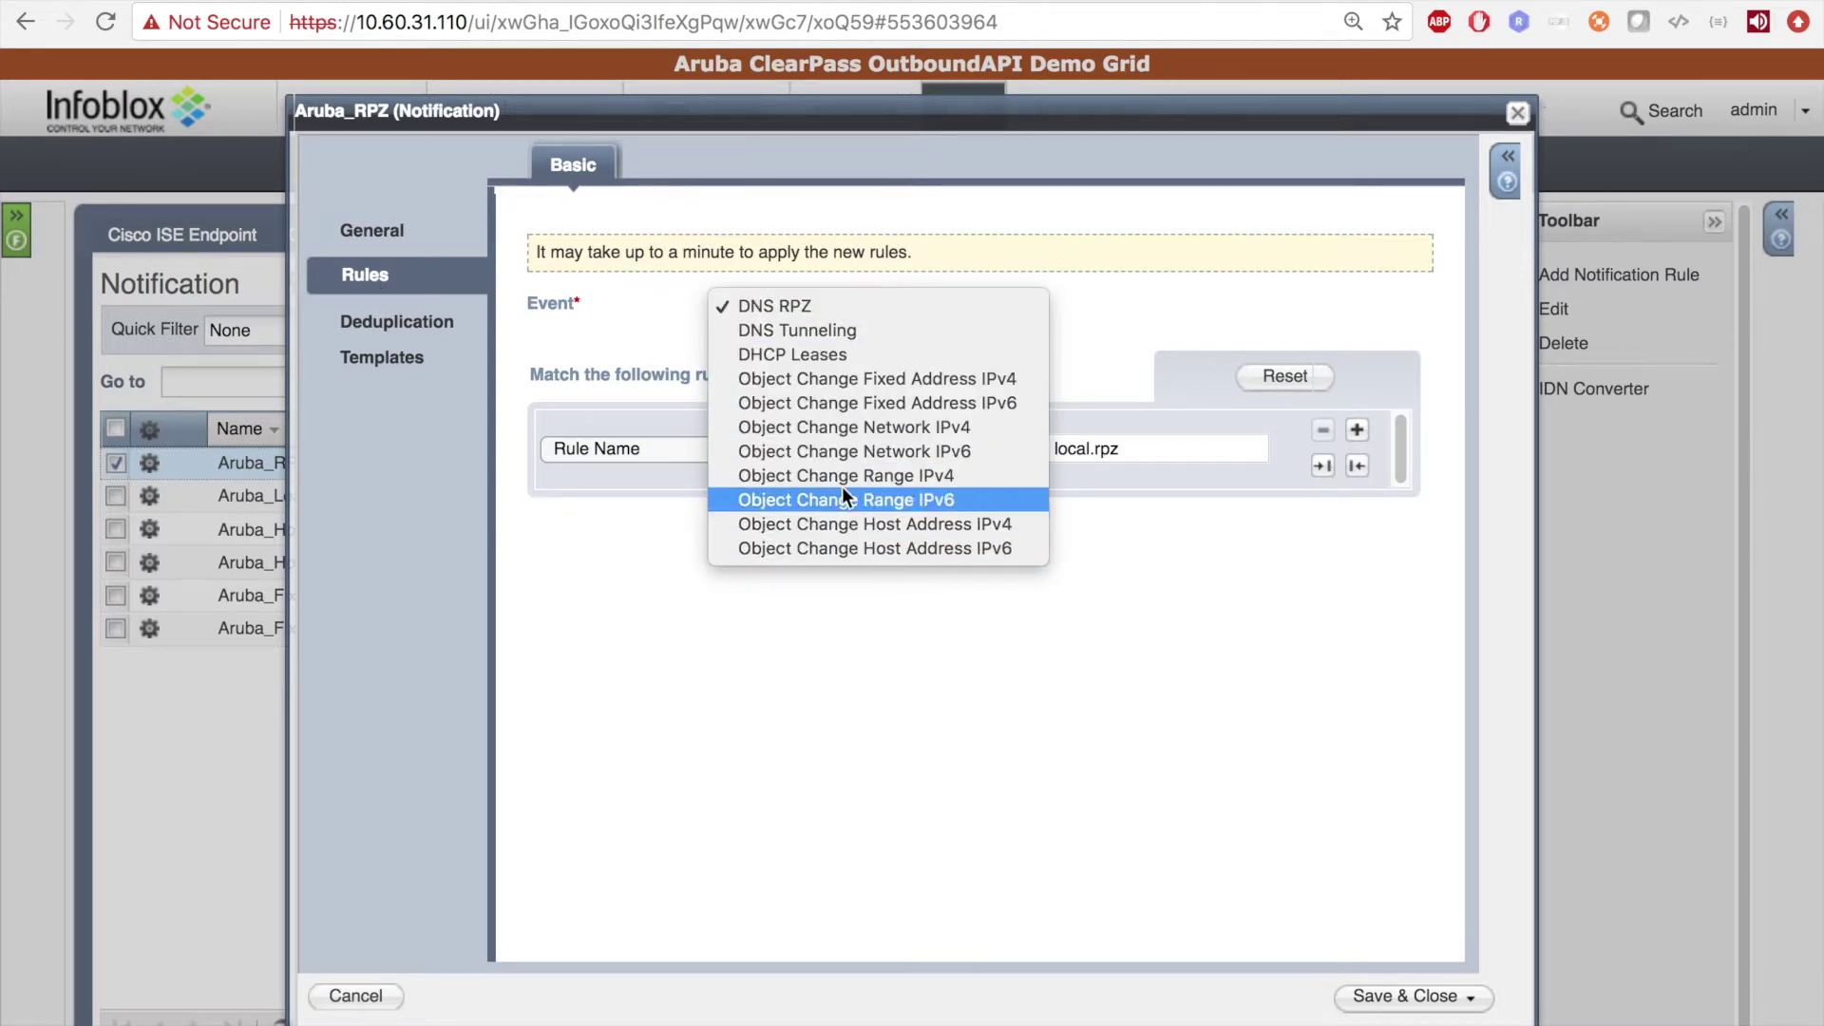
pyautogui.click(626, 304)
pyautogui.click(696, 444)
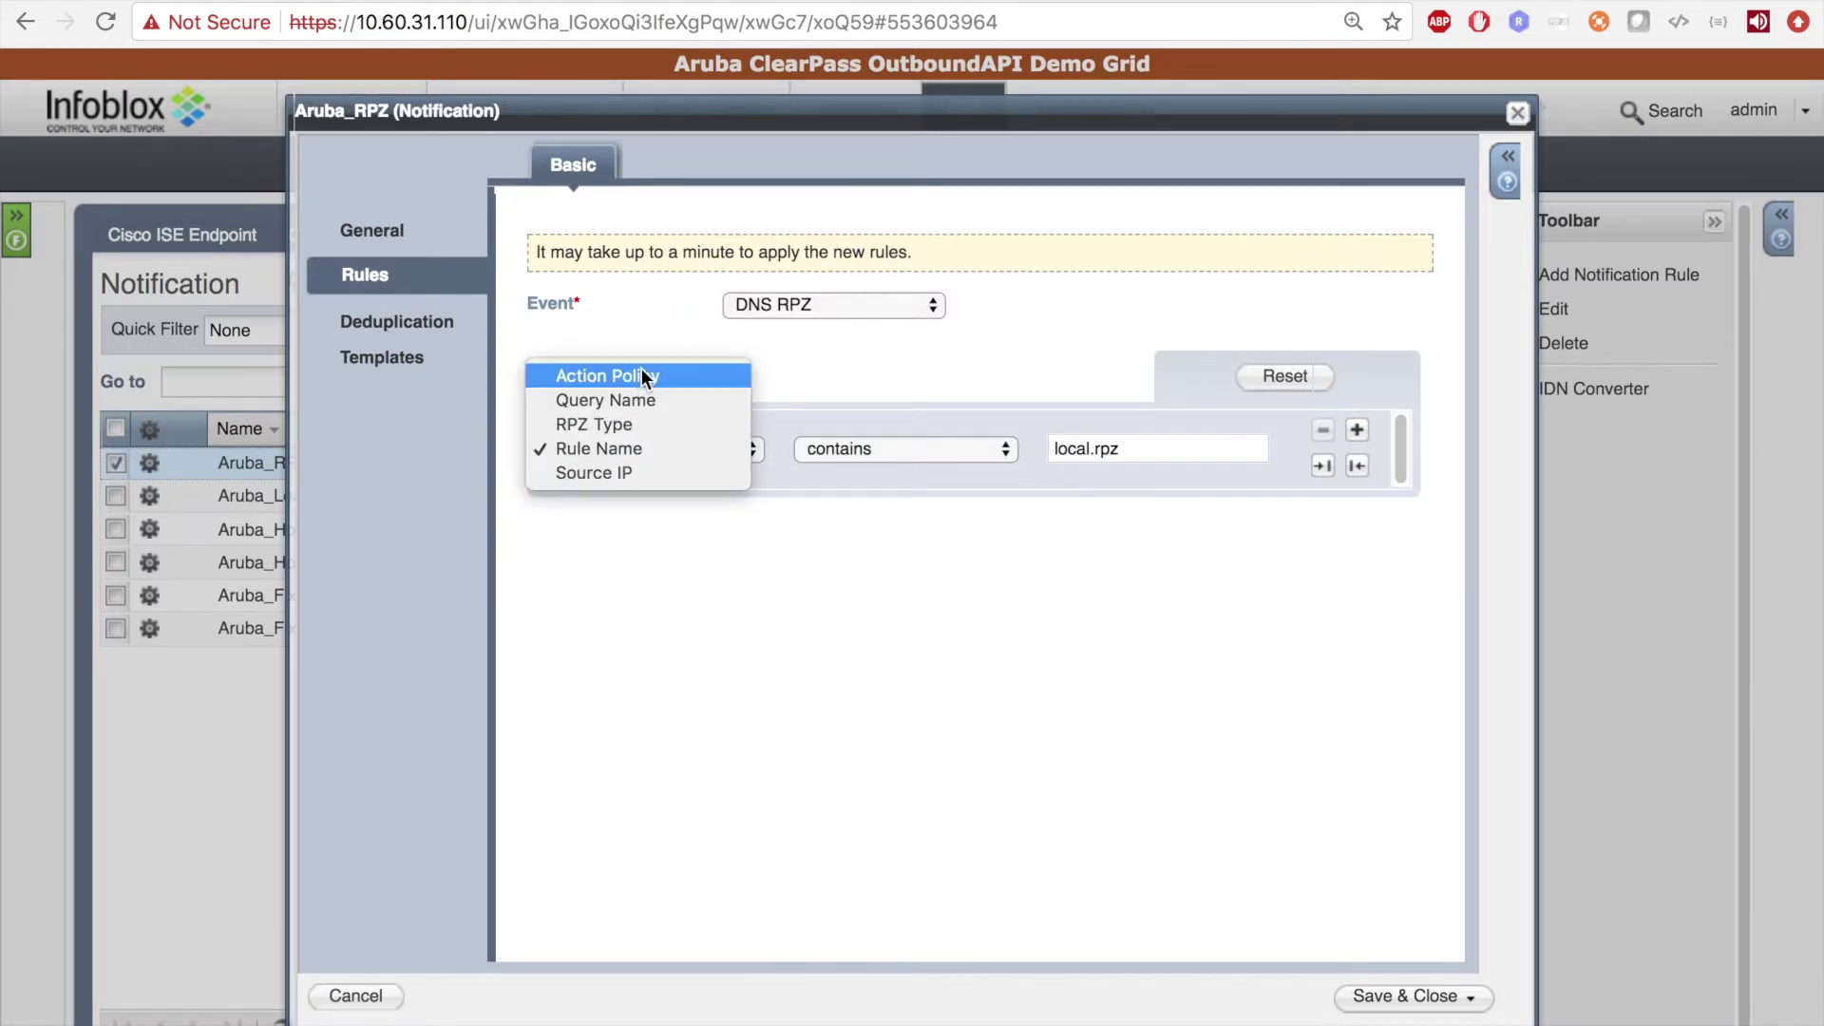
pyautogui.click(858, 358)
pyautogui.click(912, 445)
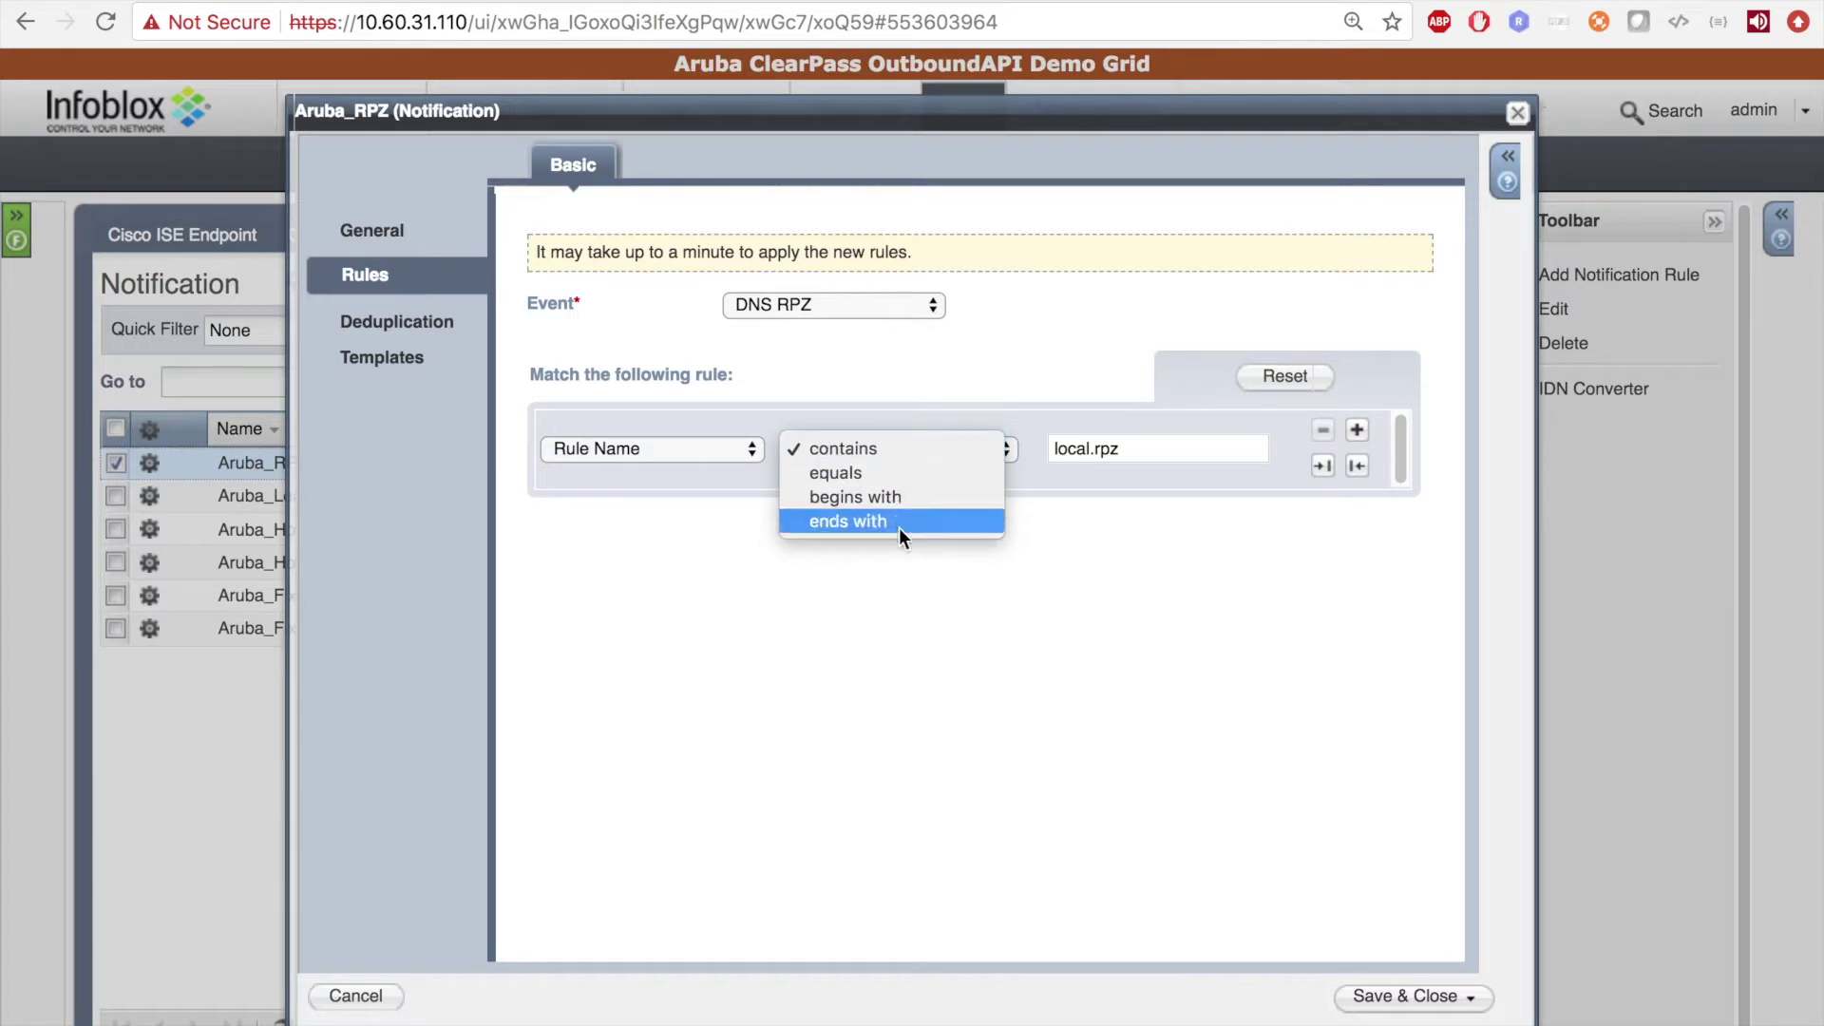
pyautogui.click(883, 379)
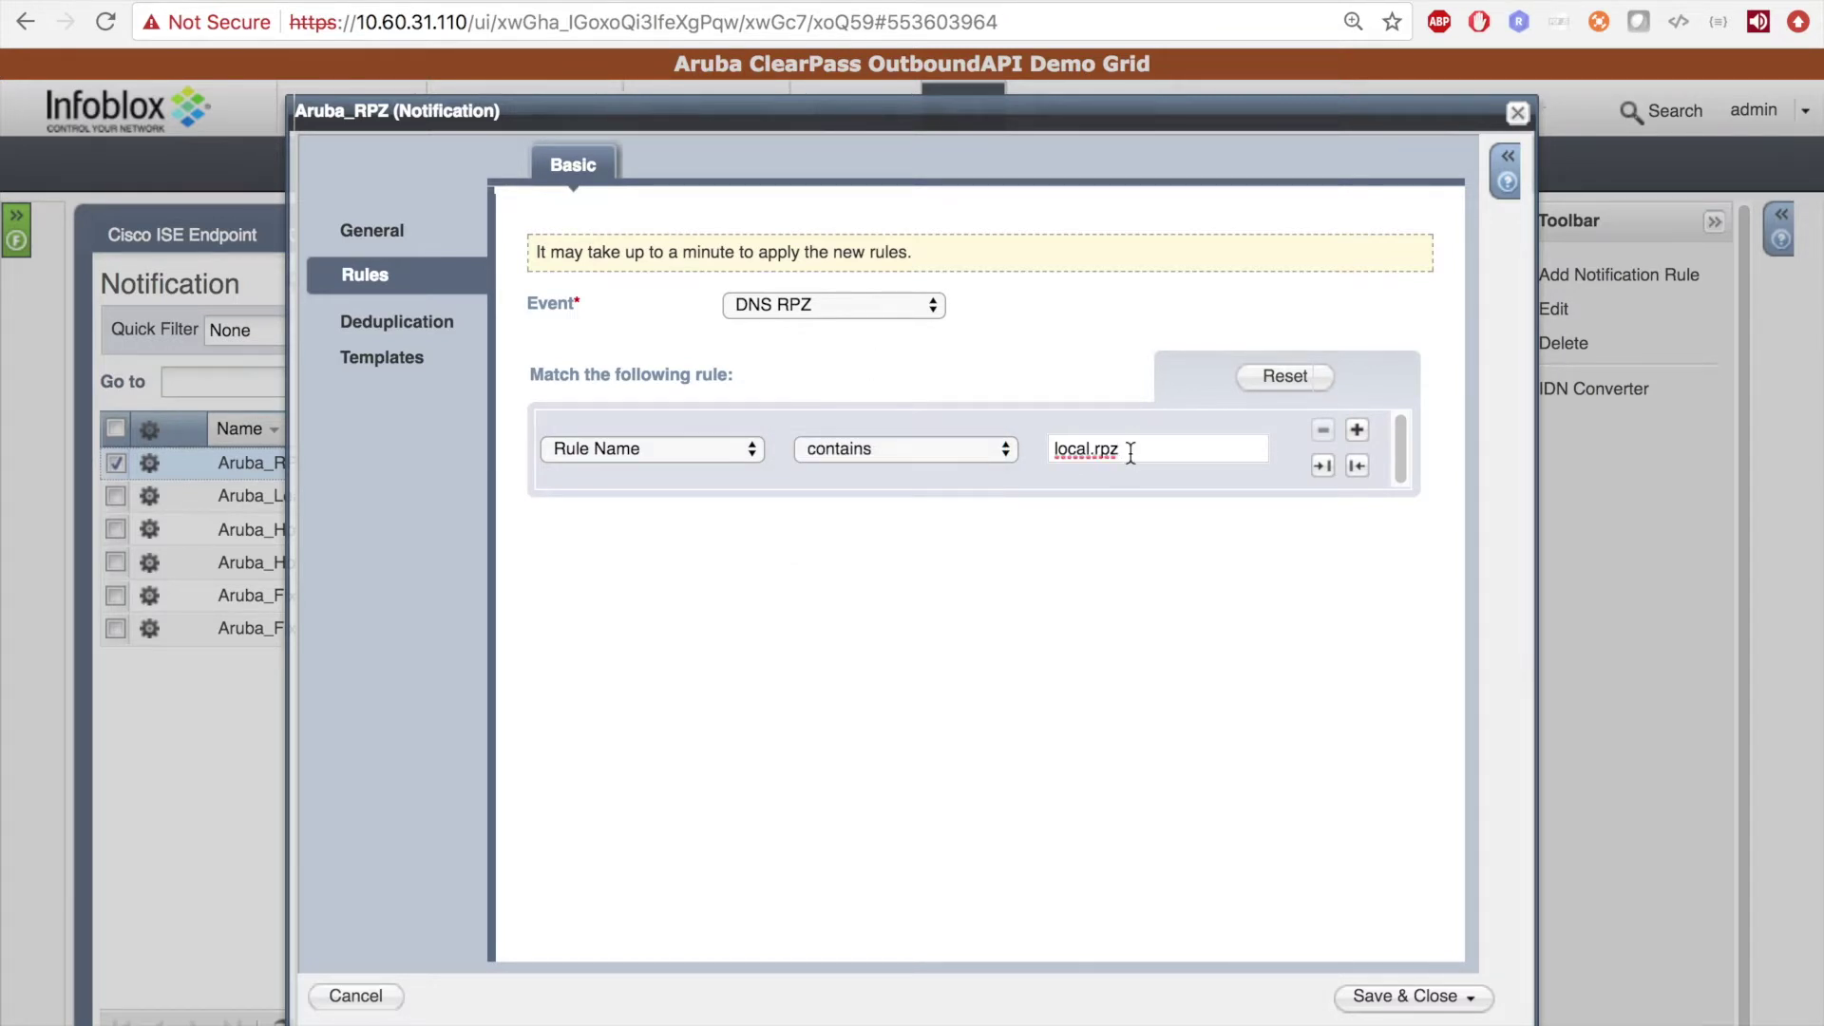
pyautogui.click(437, 330)
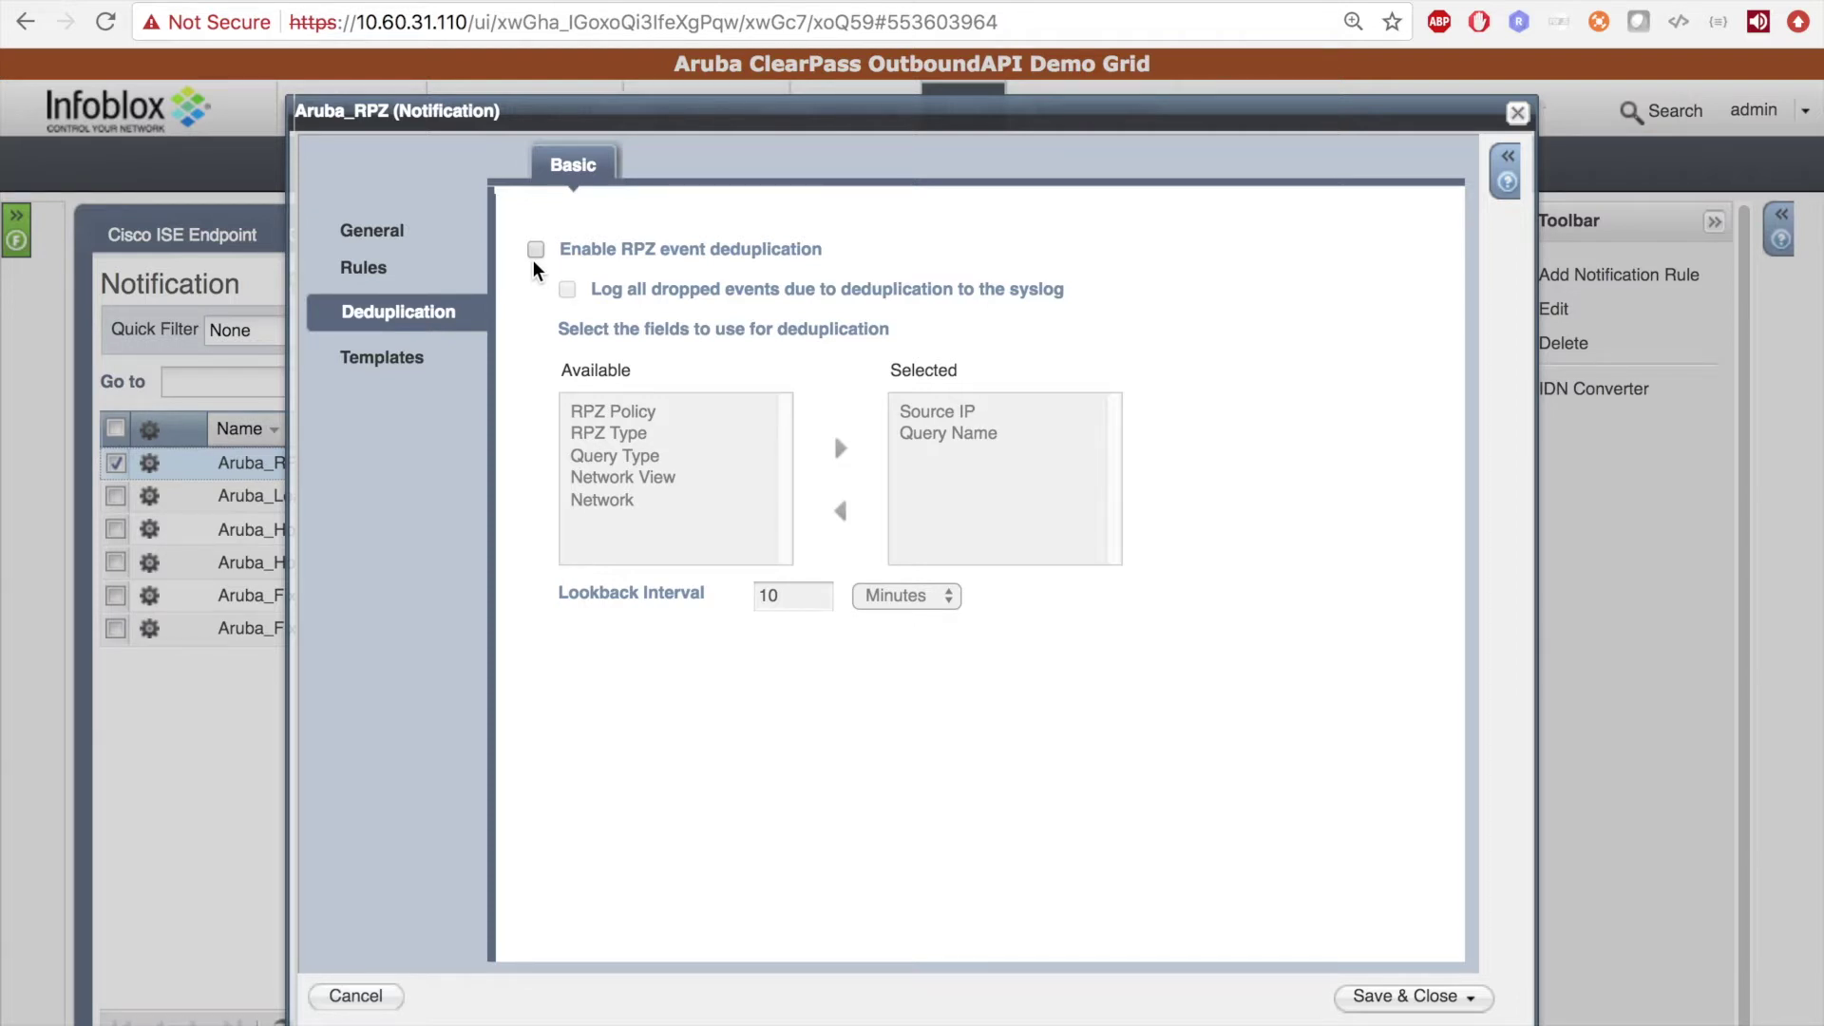
# - Try adding and removing Network as a deduplication field, leaving RPZ deduplication disabled
pyautogui.click(536, 252)
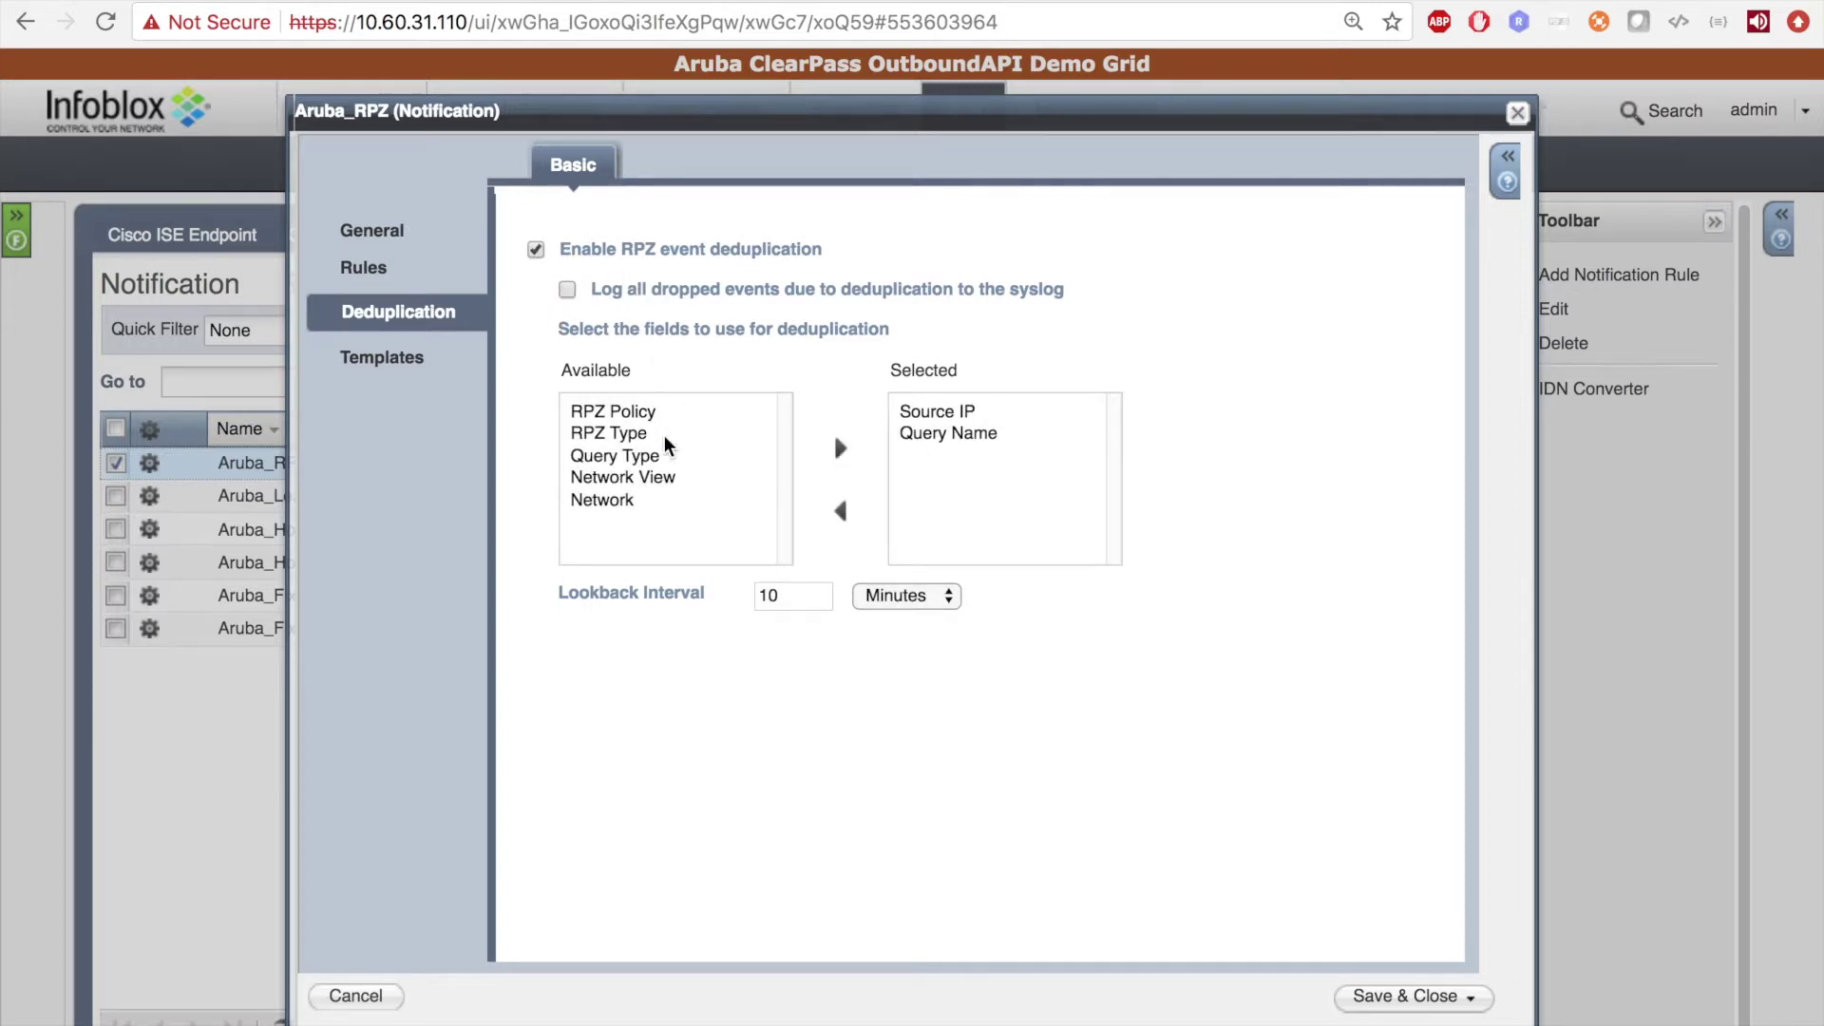
pyautogui.click(605, 500)
pyautogui.click(840, 449)
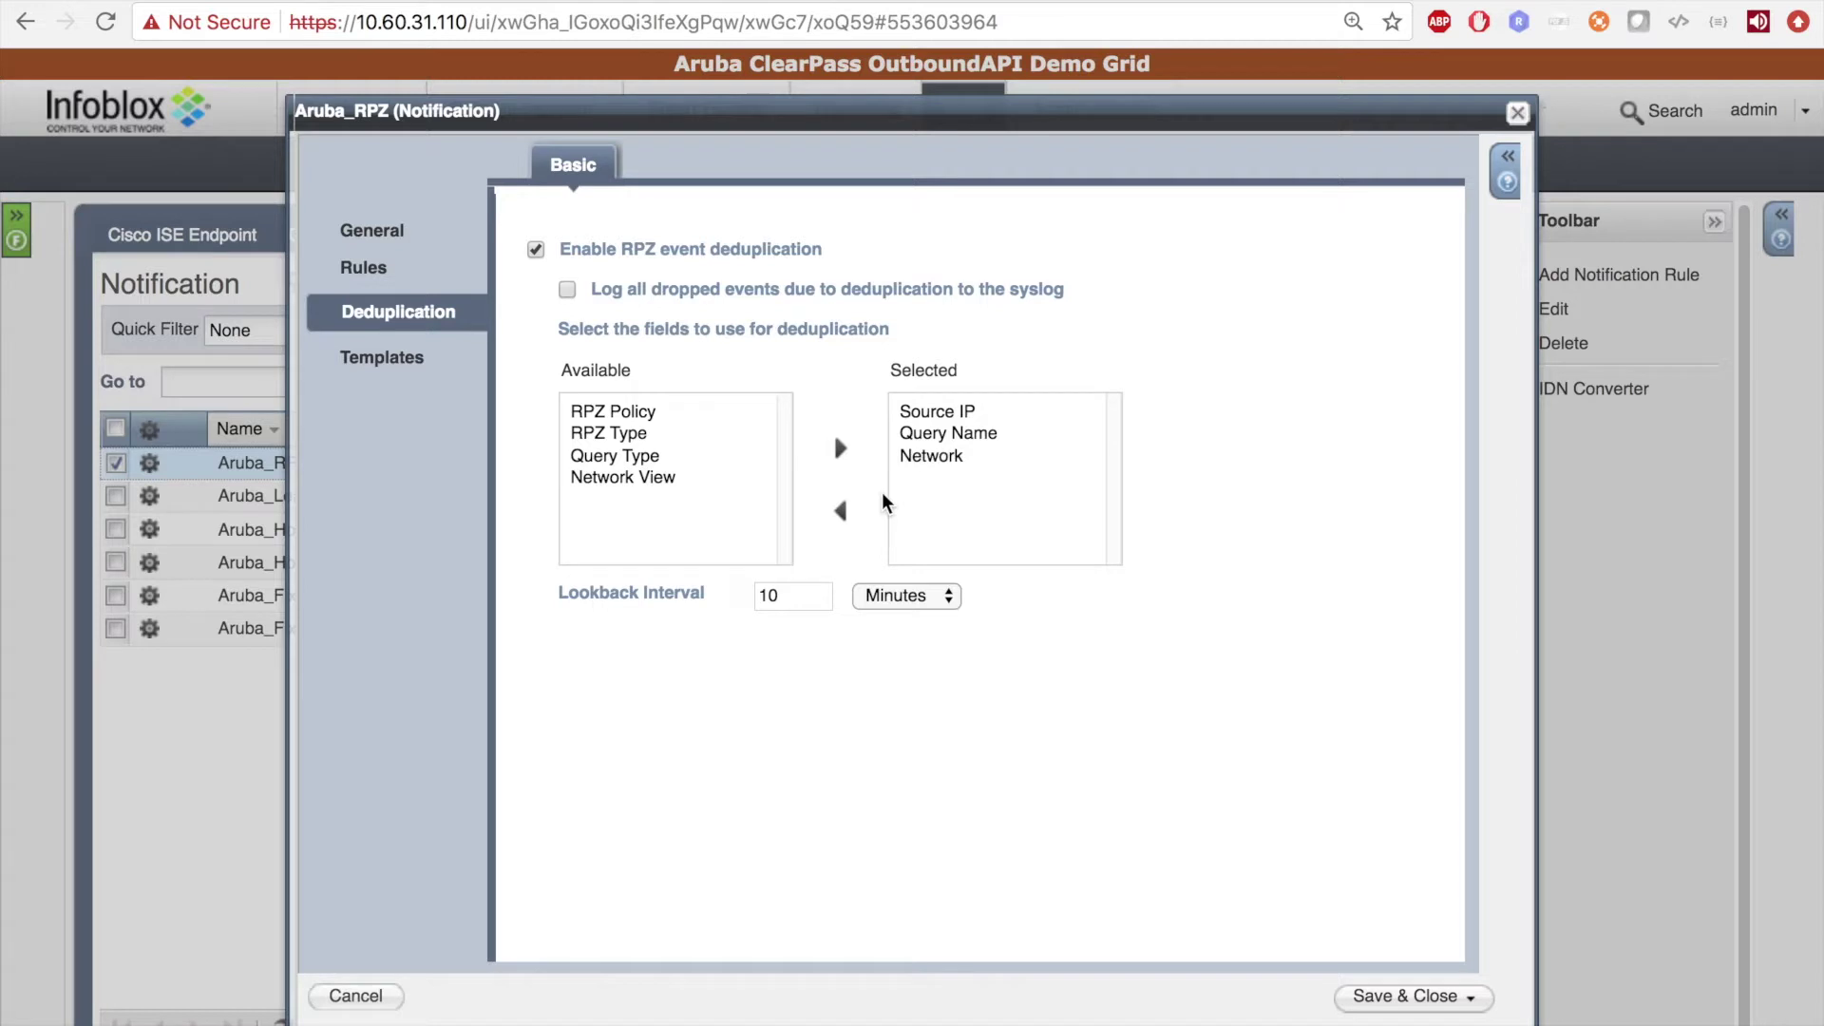
pyautogui.click(919, 456)
pyautogui.click(840, 513)
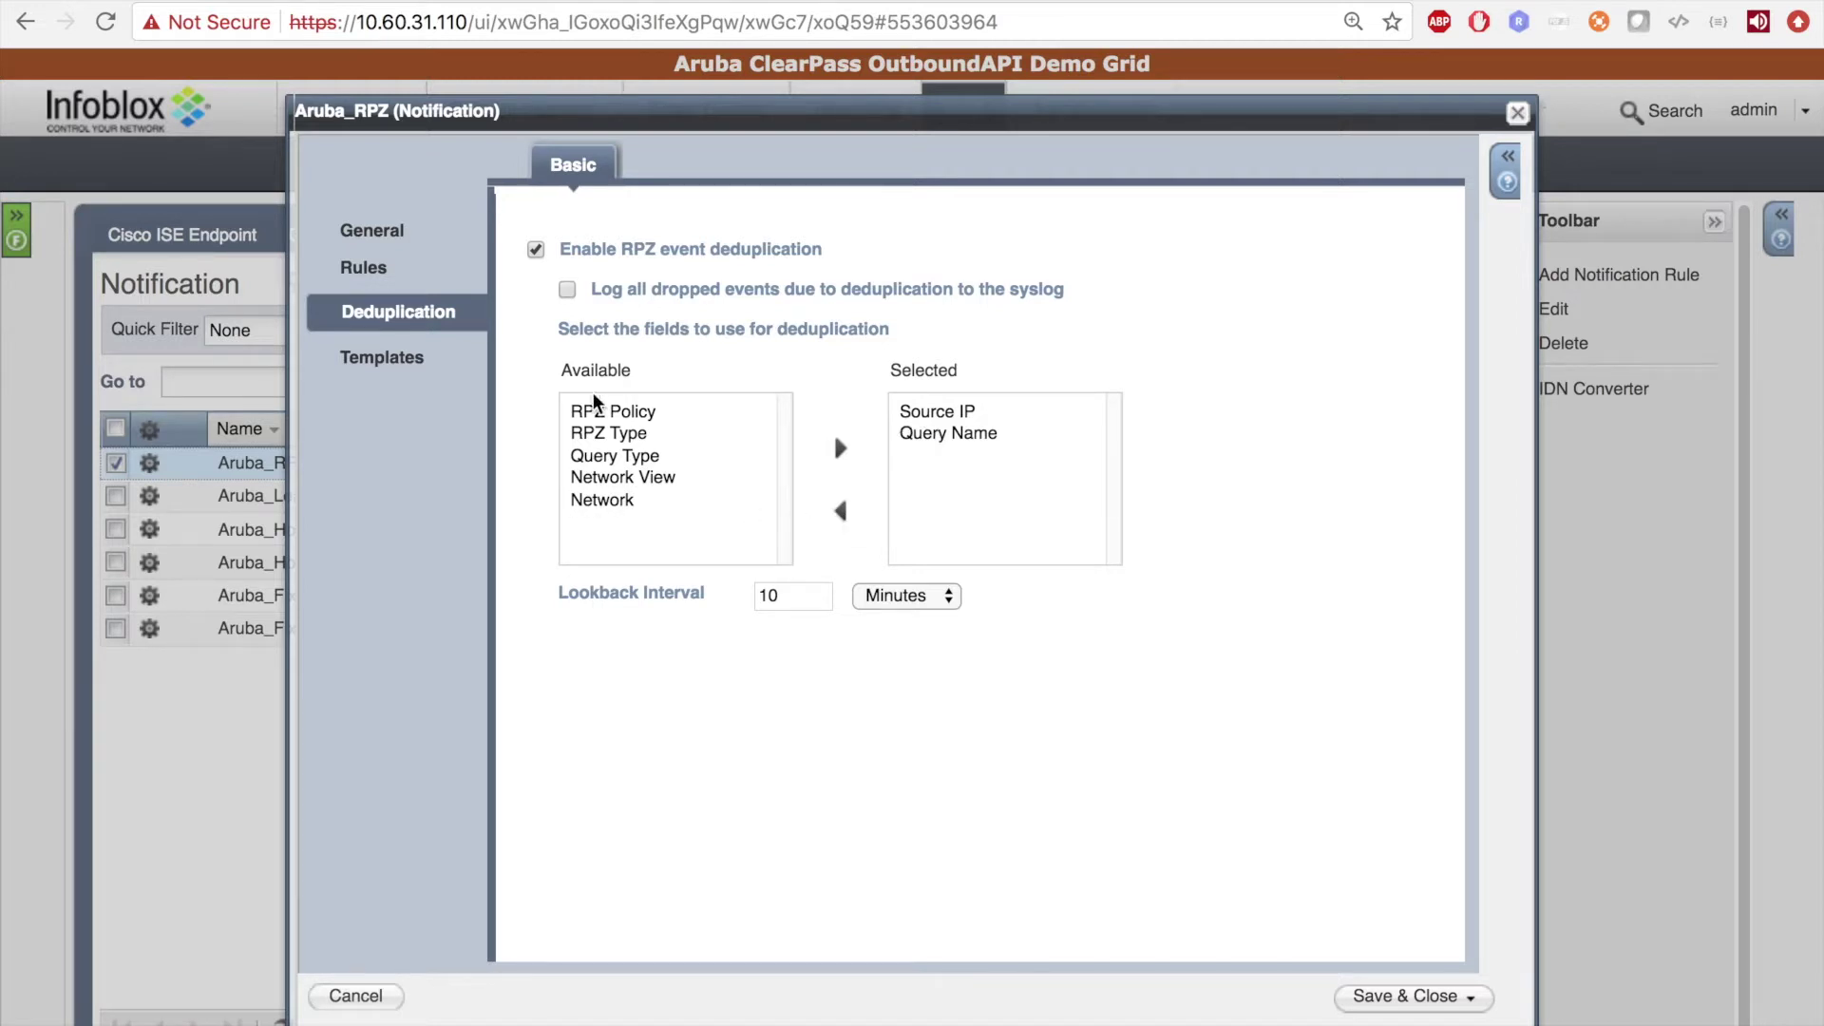
pyautogui.click(537, 250)
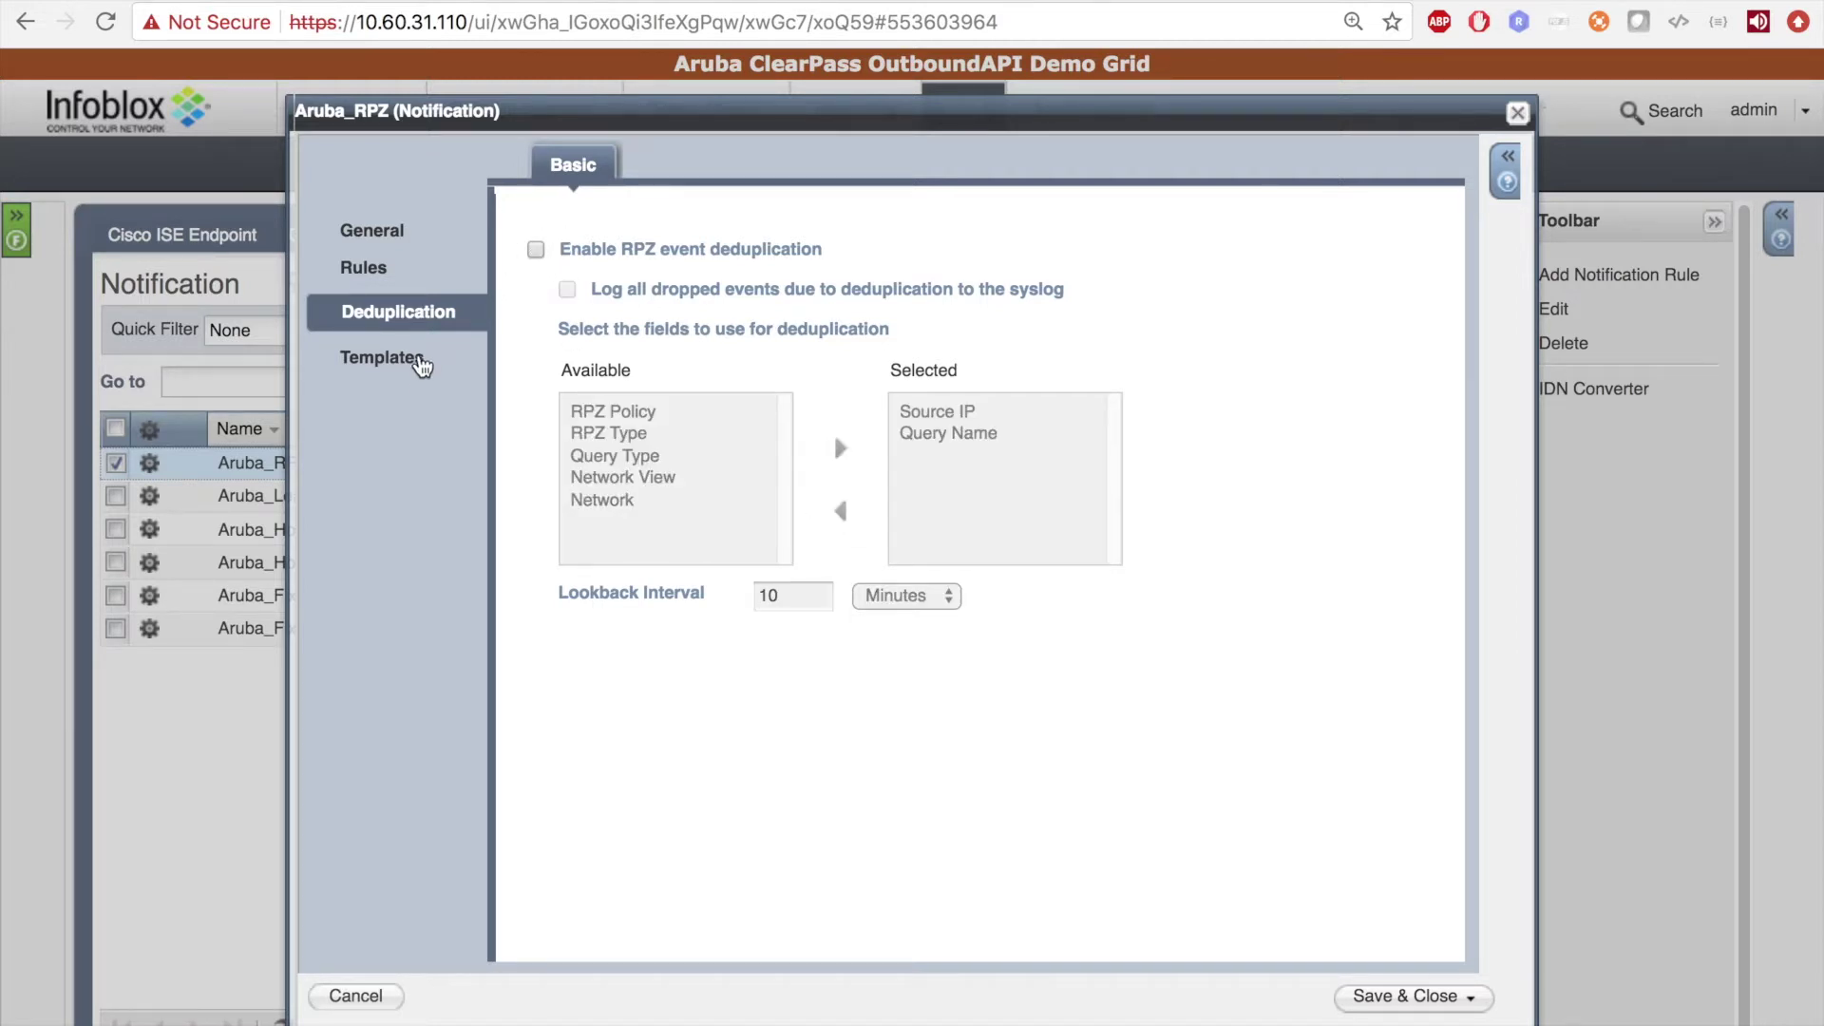
pyautogui.click(420, 366)
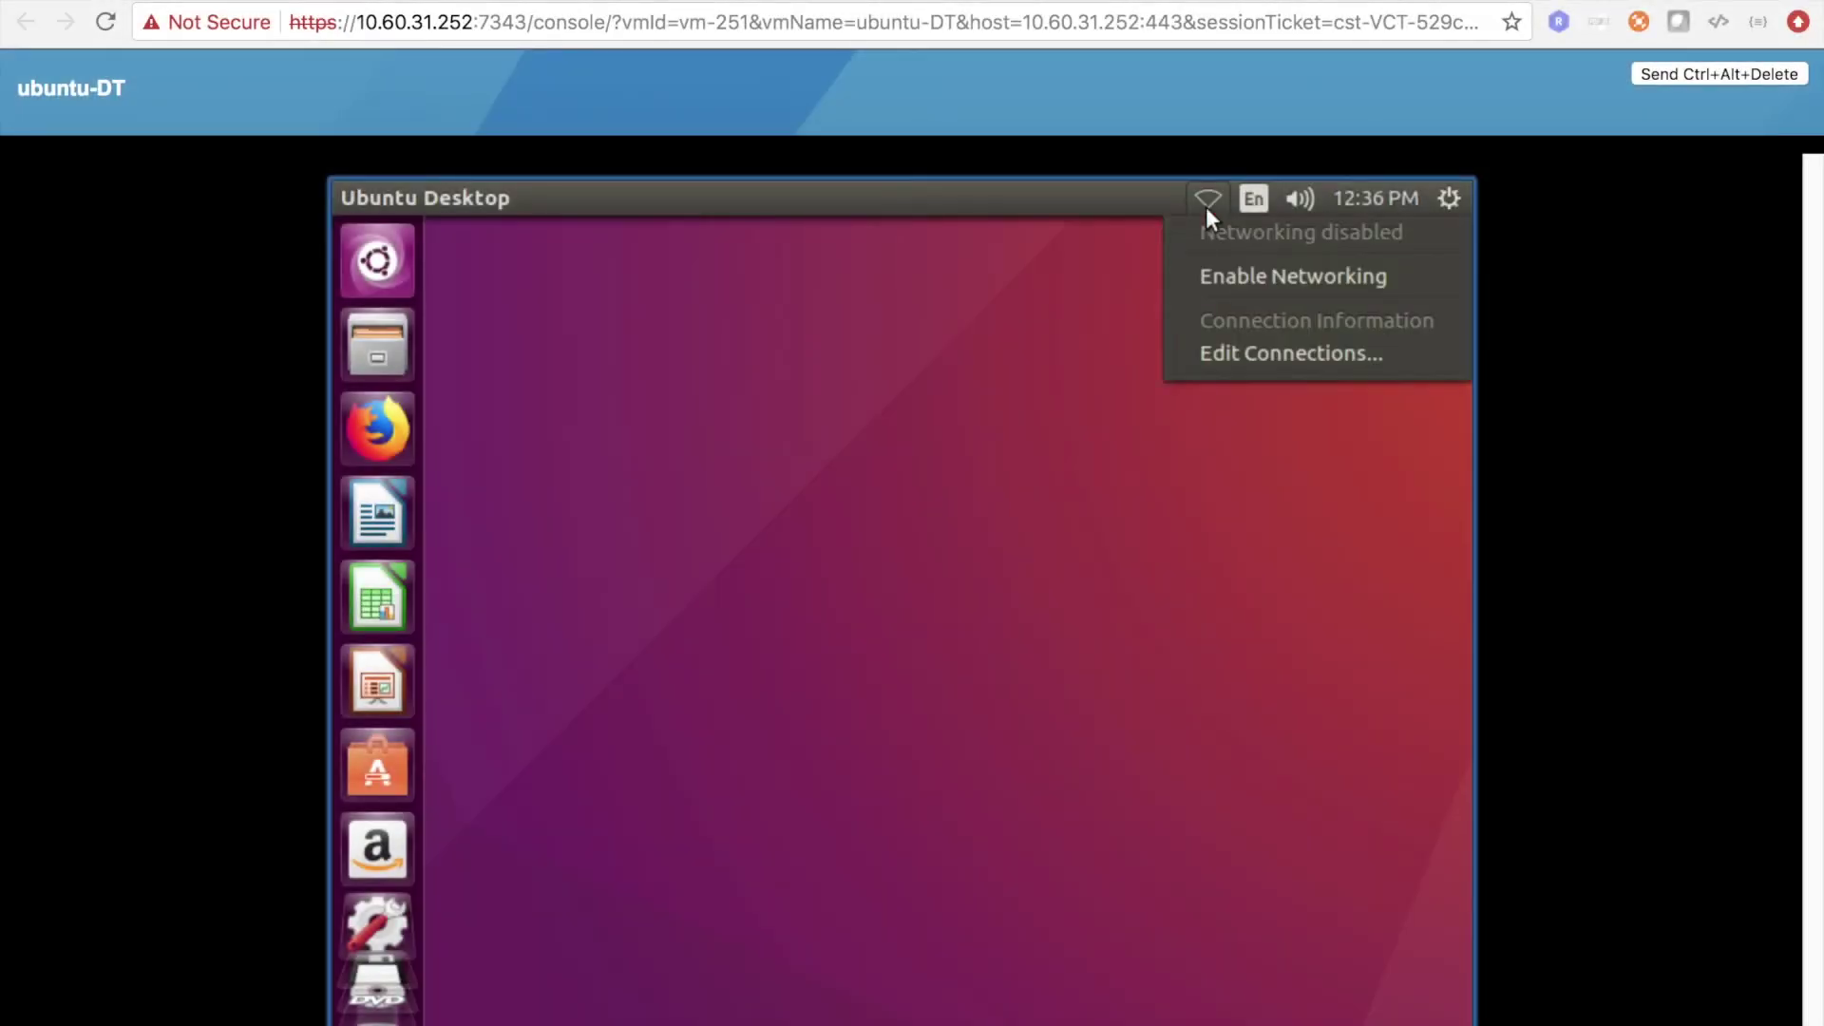
# - Choose Enable Networking from the Ubuntu VM's top-bar network menu
pyautogui.click(1247, 269)
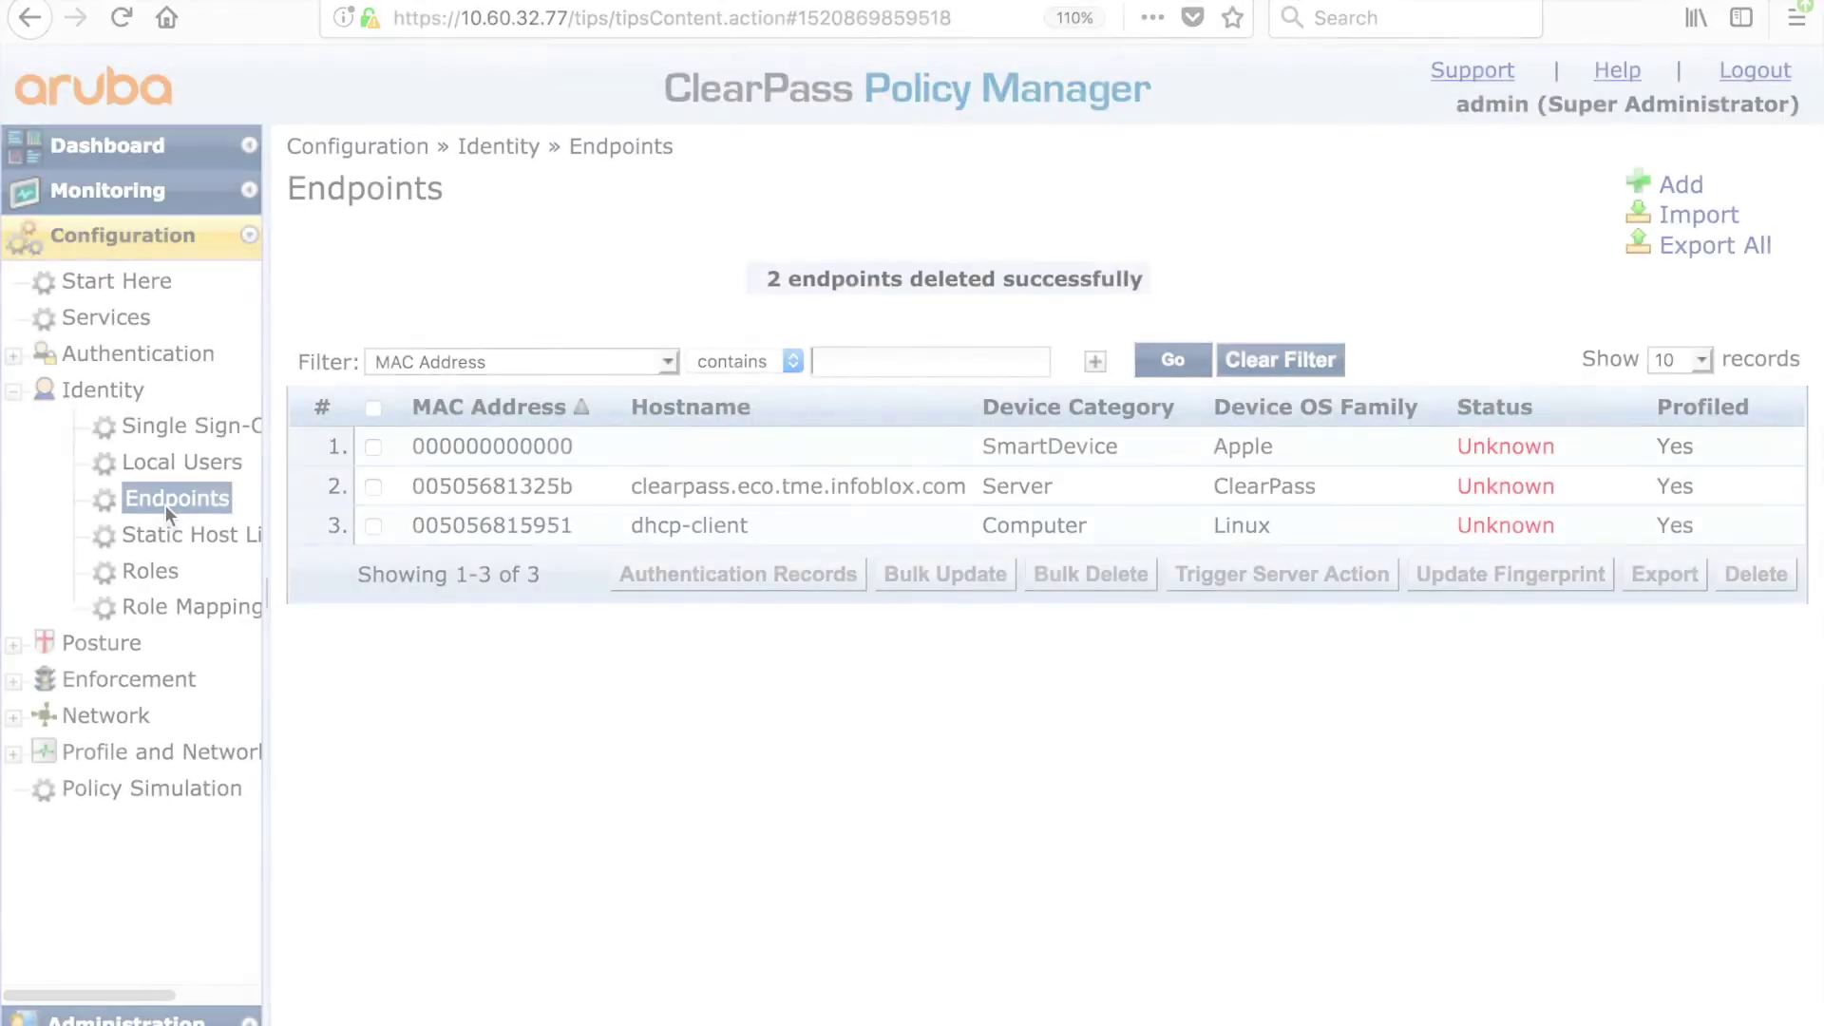
# - Reload the ClearPass endpoint list and view endpoint 005056b11c99's attributes
pyautogui.click(166, 505)
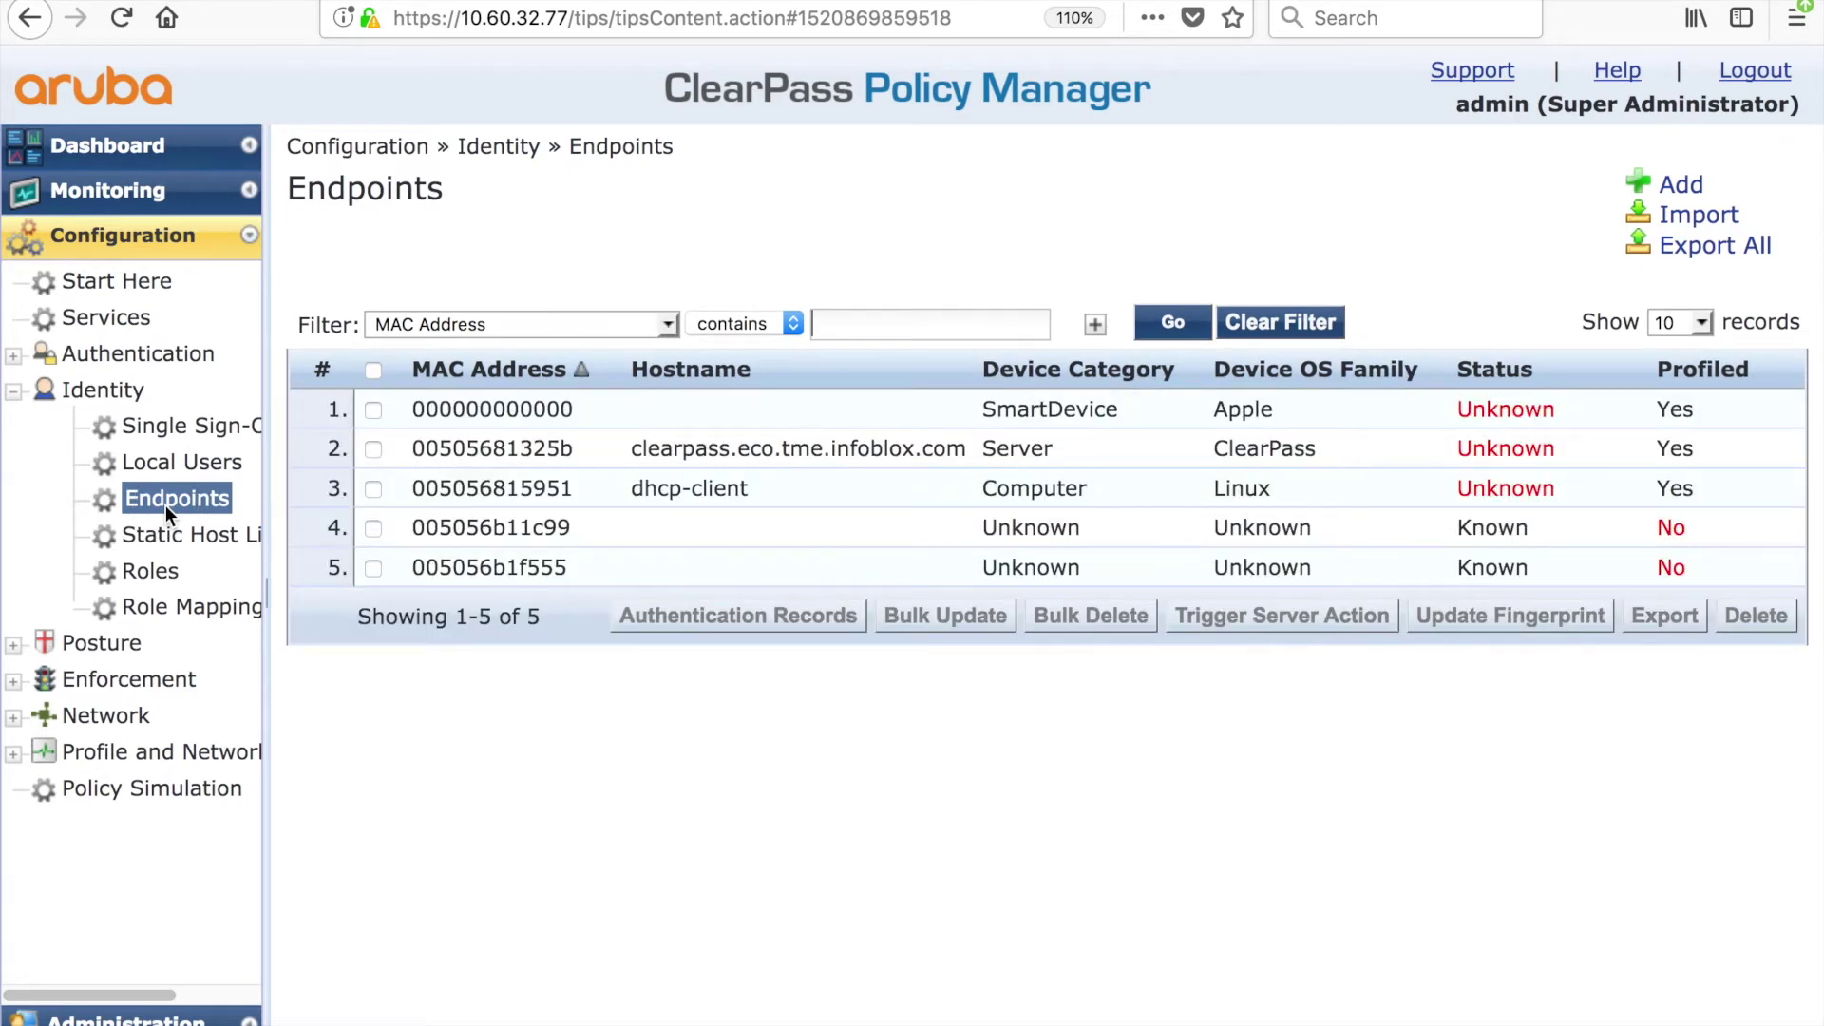
pyautogui.click(501, 526)
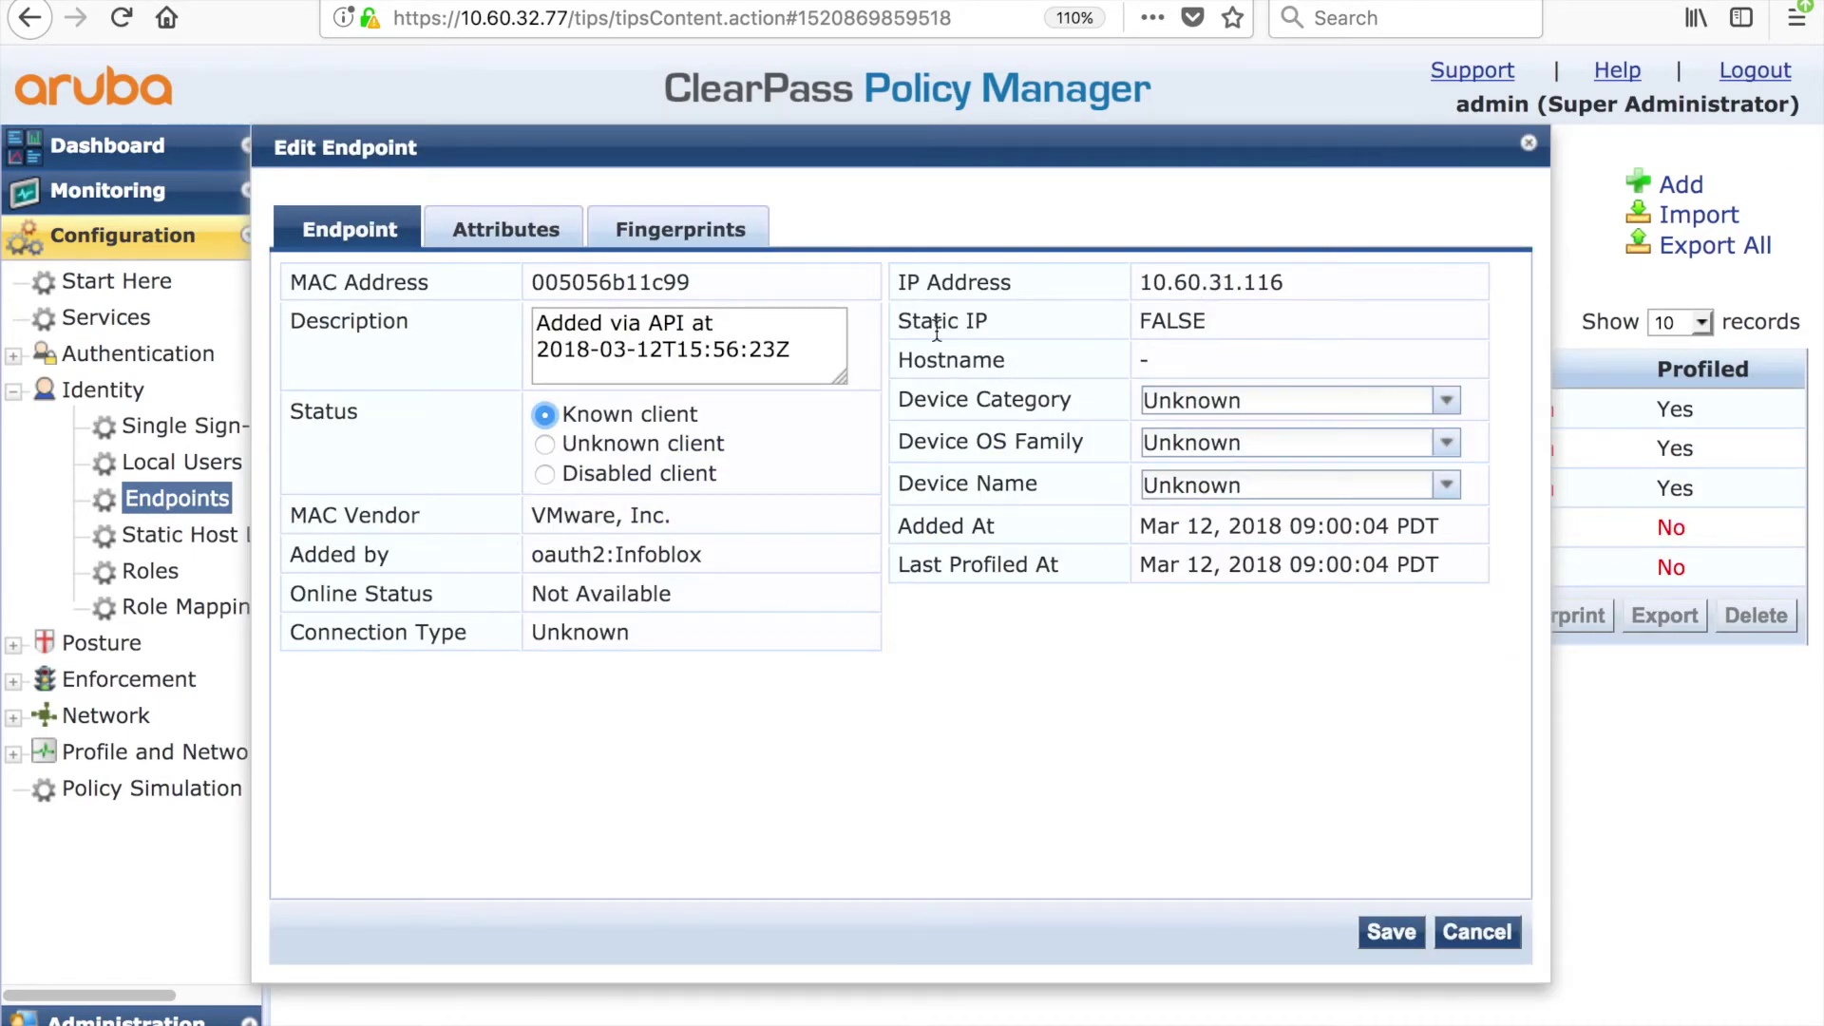
pyautogui.click(541, 234)
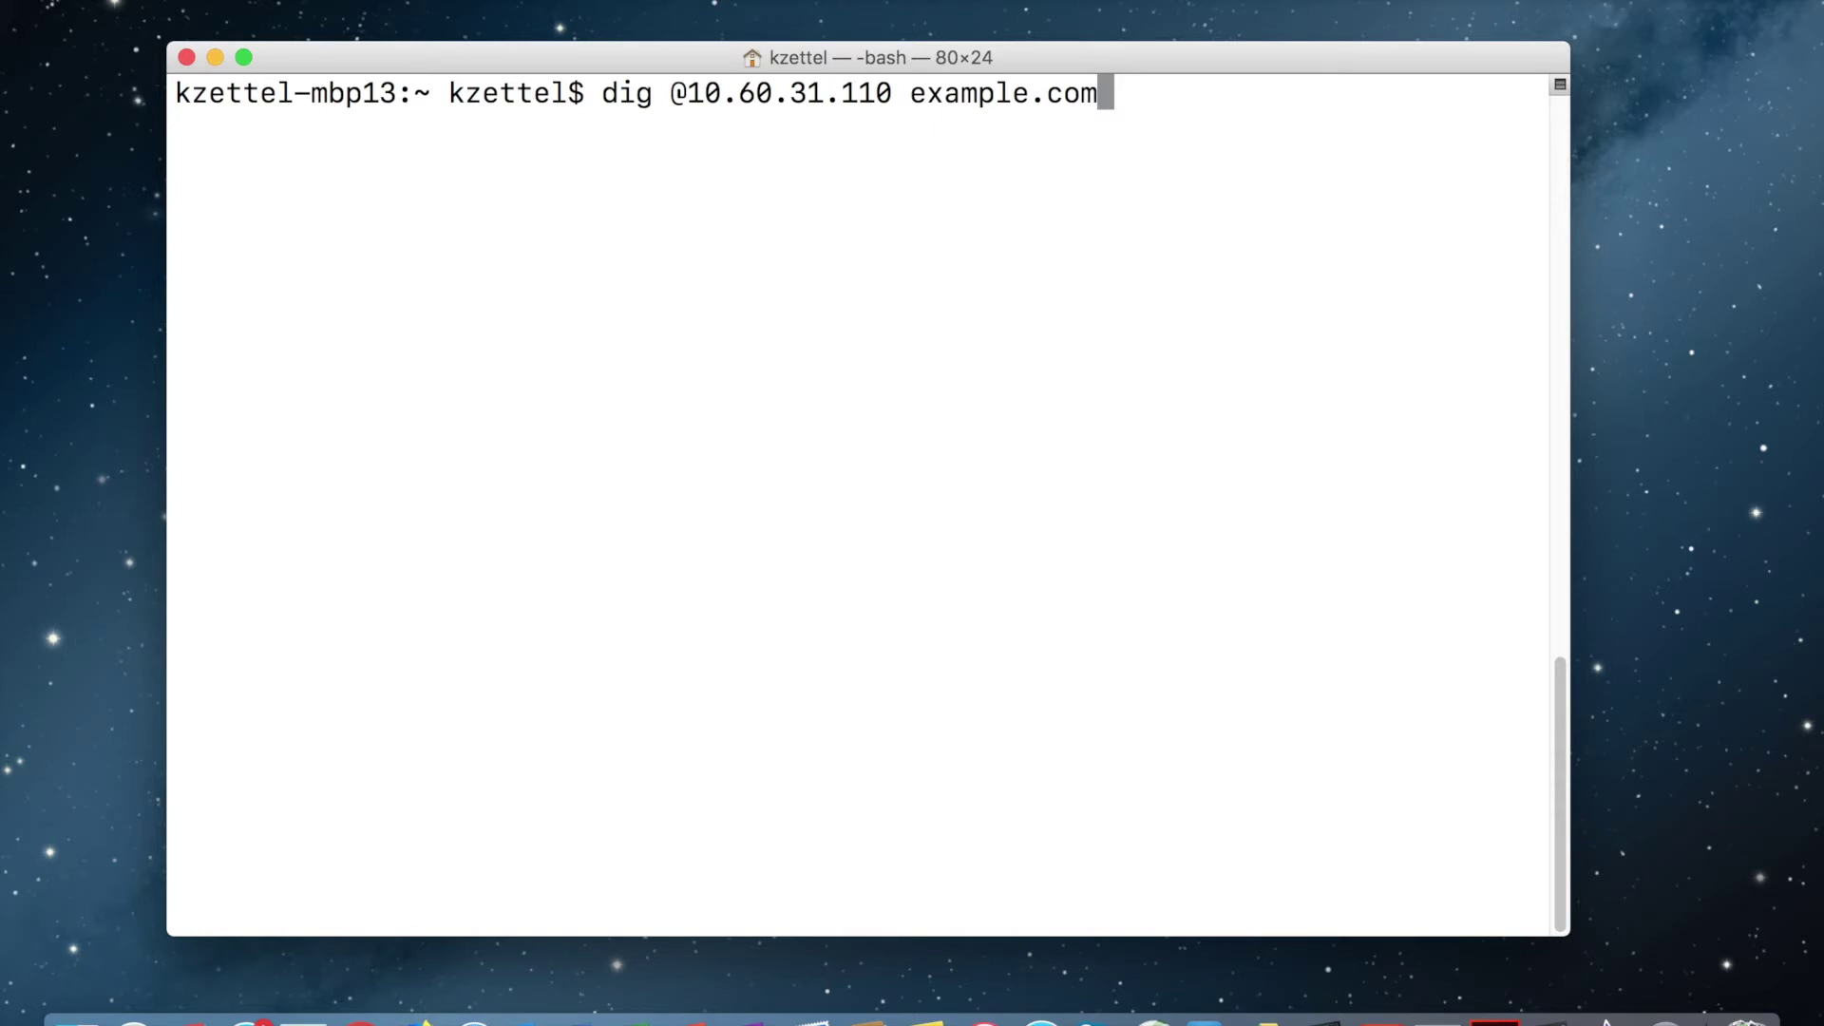
pyautogui.press('Return')
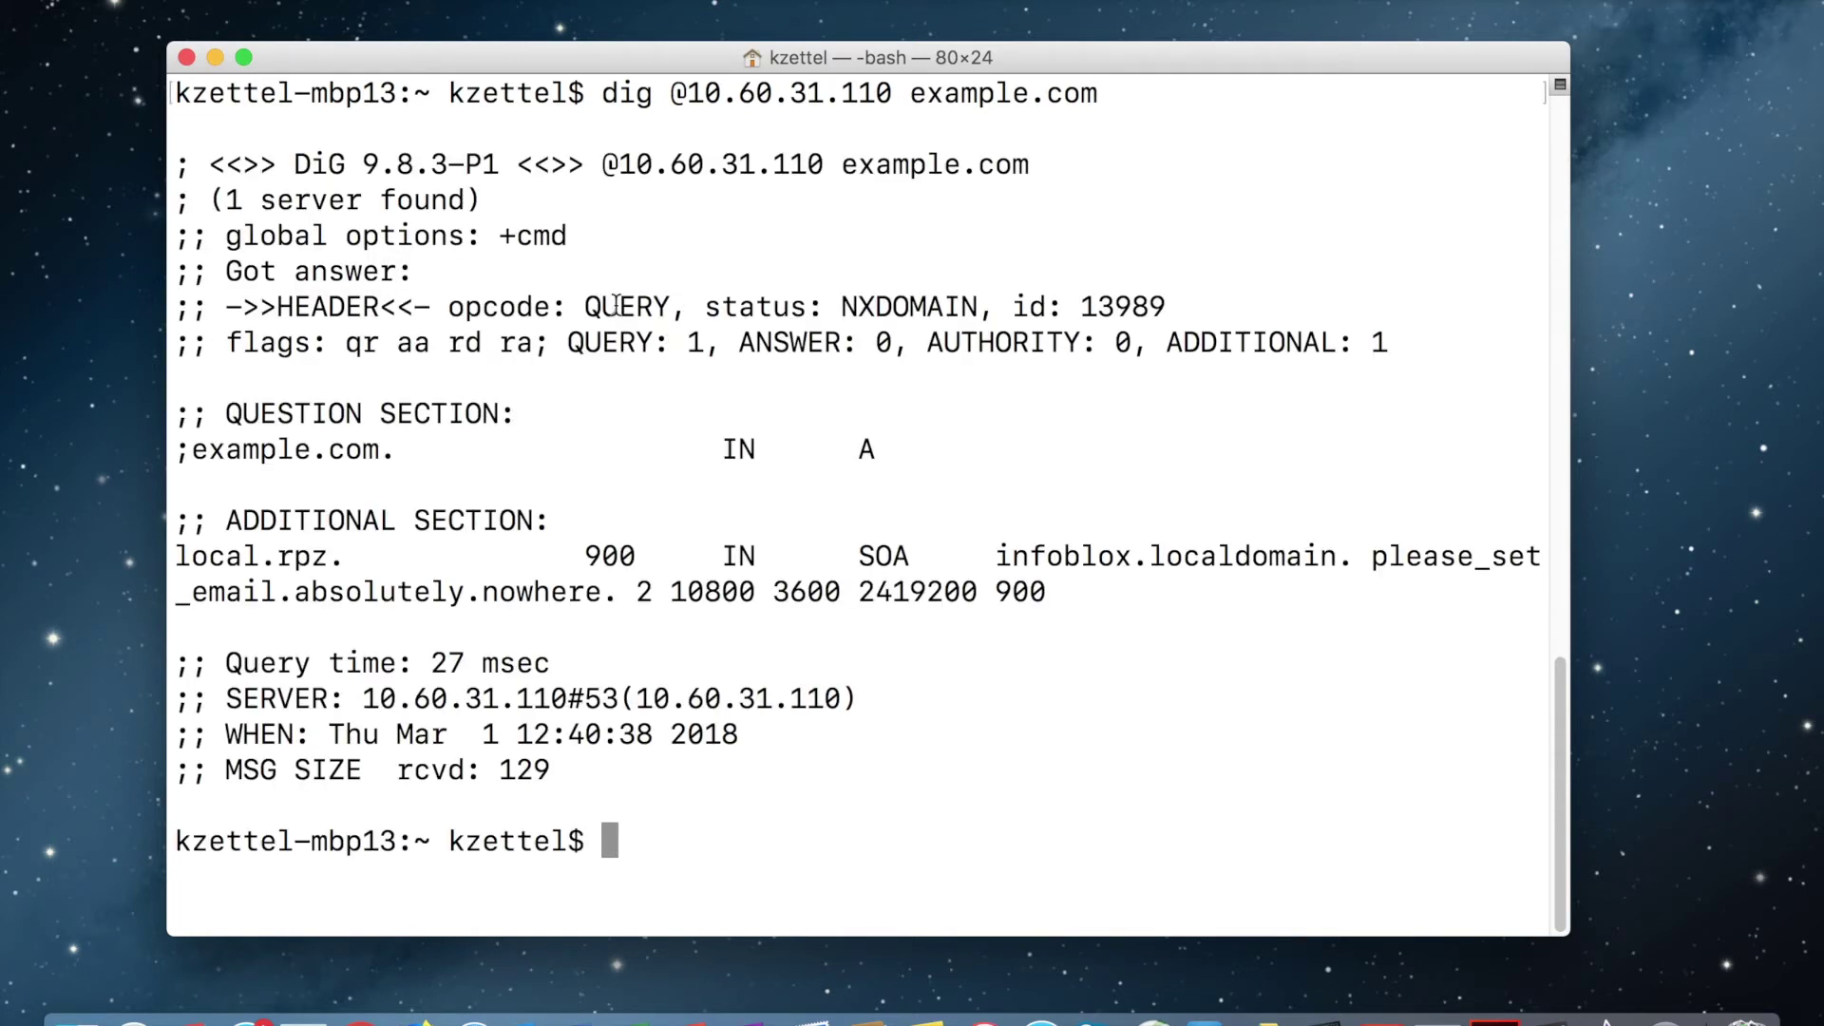
pyautogui.moveTo(841, 306); pyautogui.dragTo(978, 305)
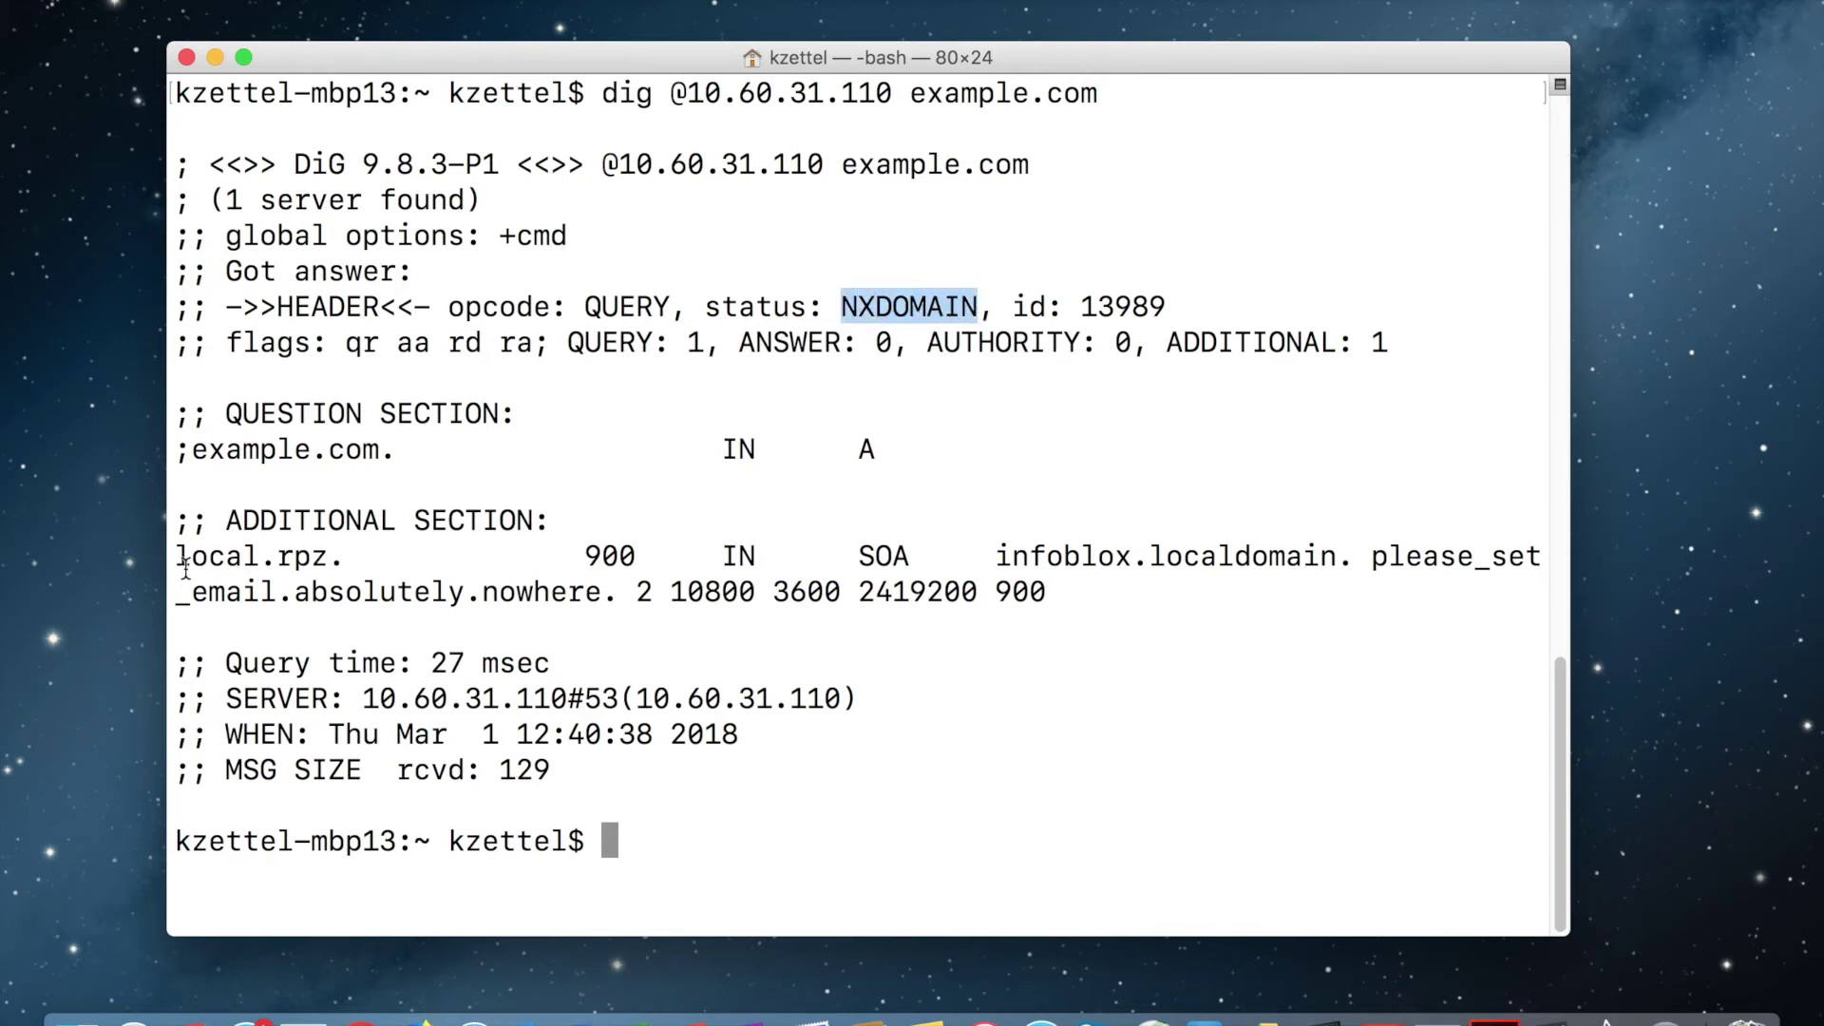
pyautogui.moveTo(181, 558); pyautogui.dragTo(341, 558)
pyautogui.click(395, 565)
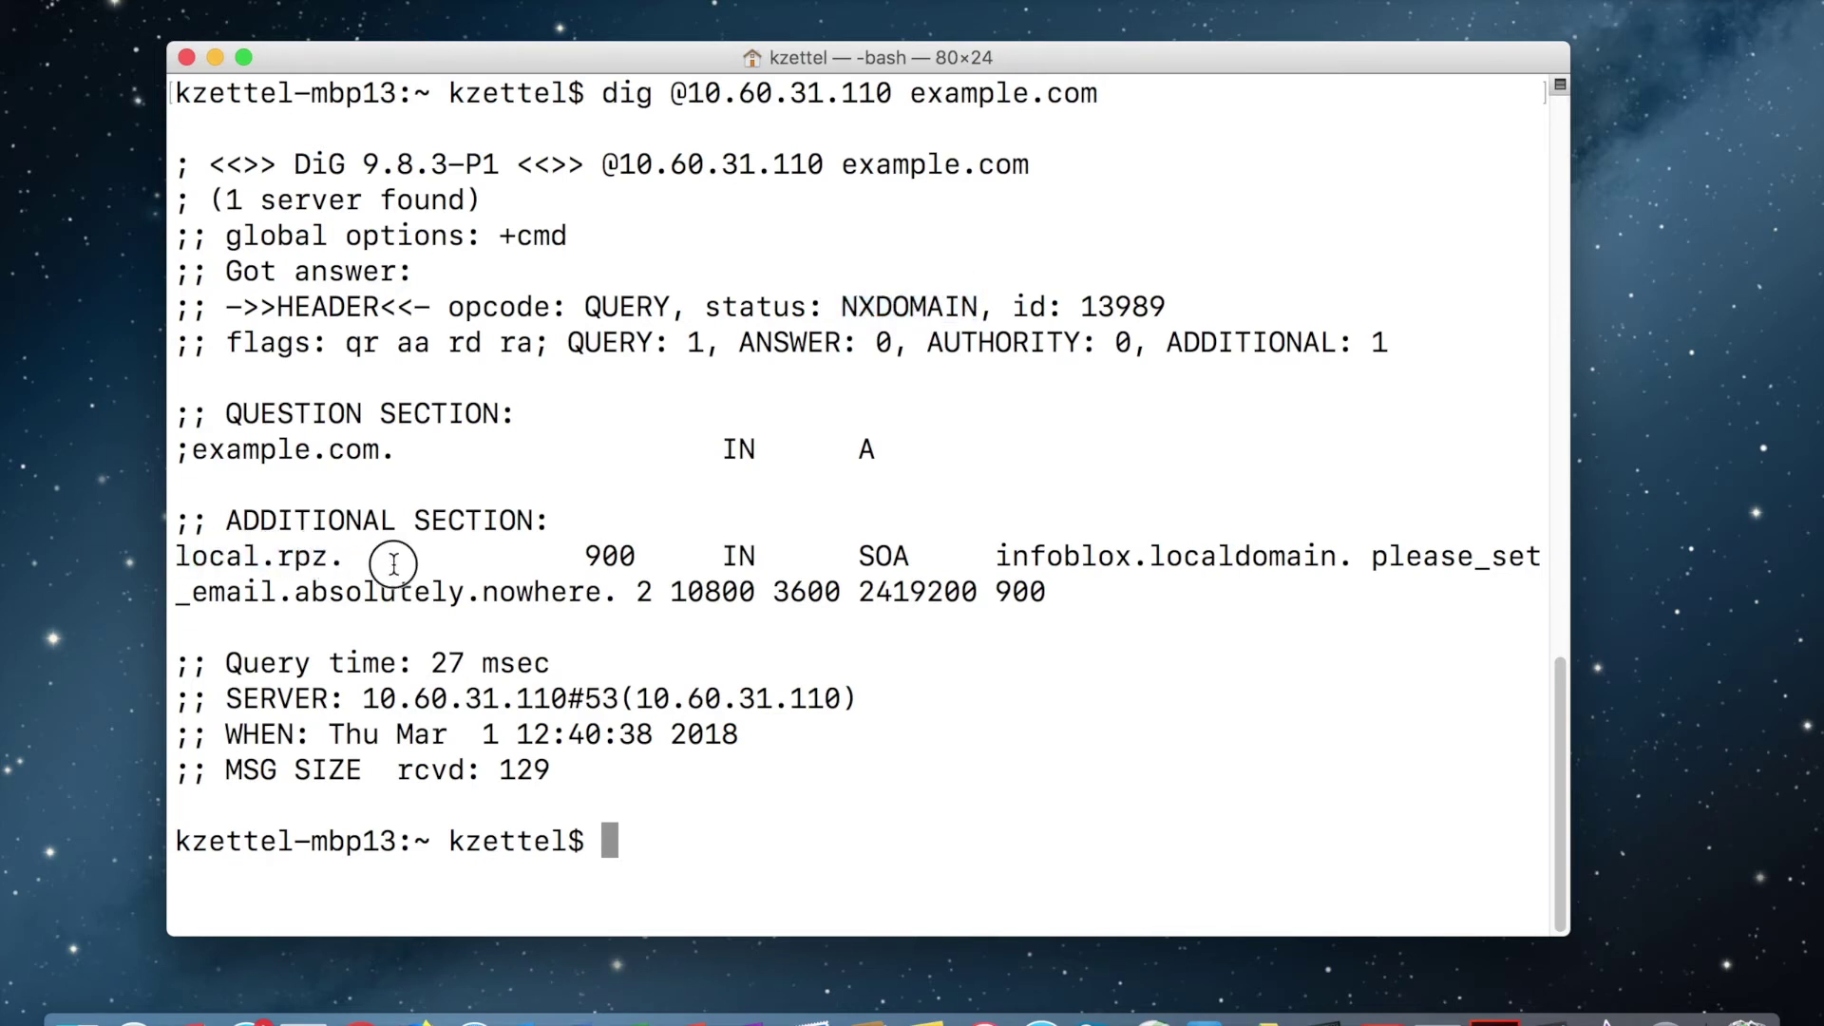
pyautogui.moveTo(997, 559); pyautogui.dragTo(1333, 570)
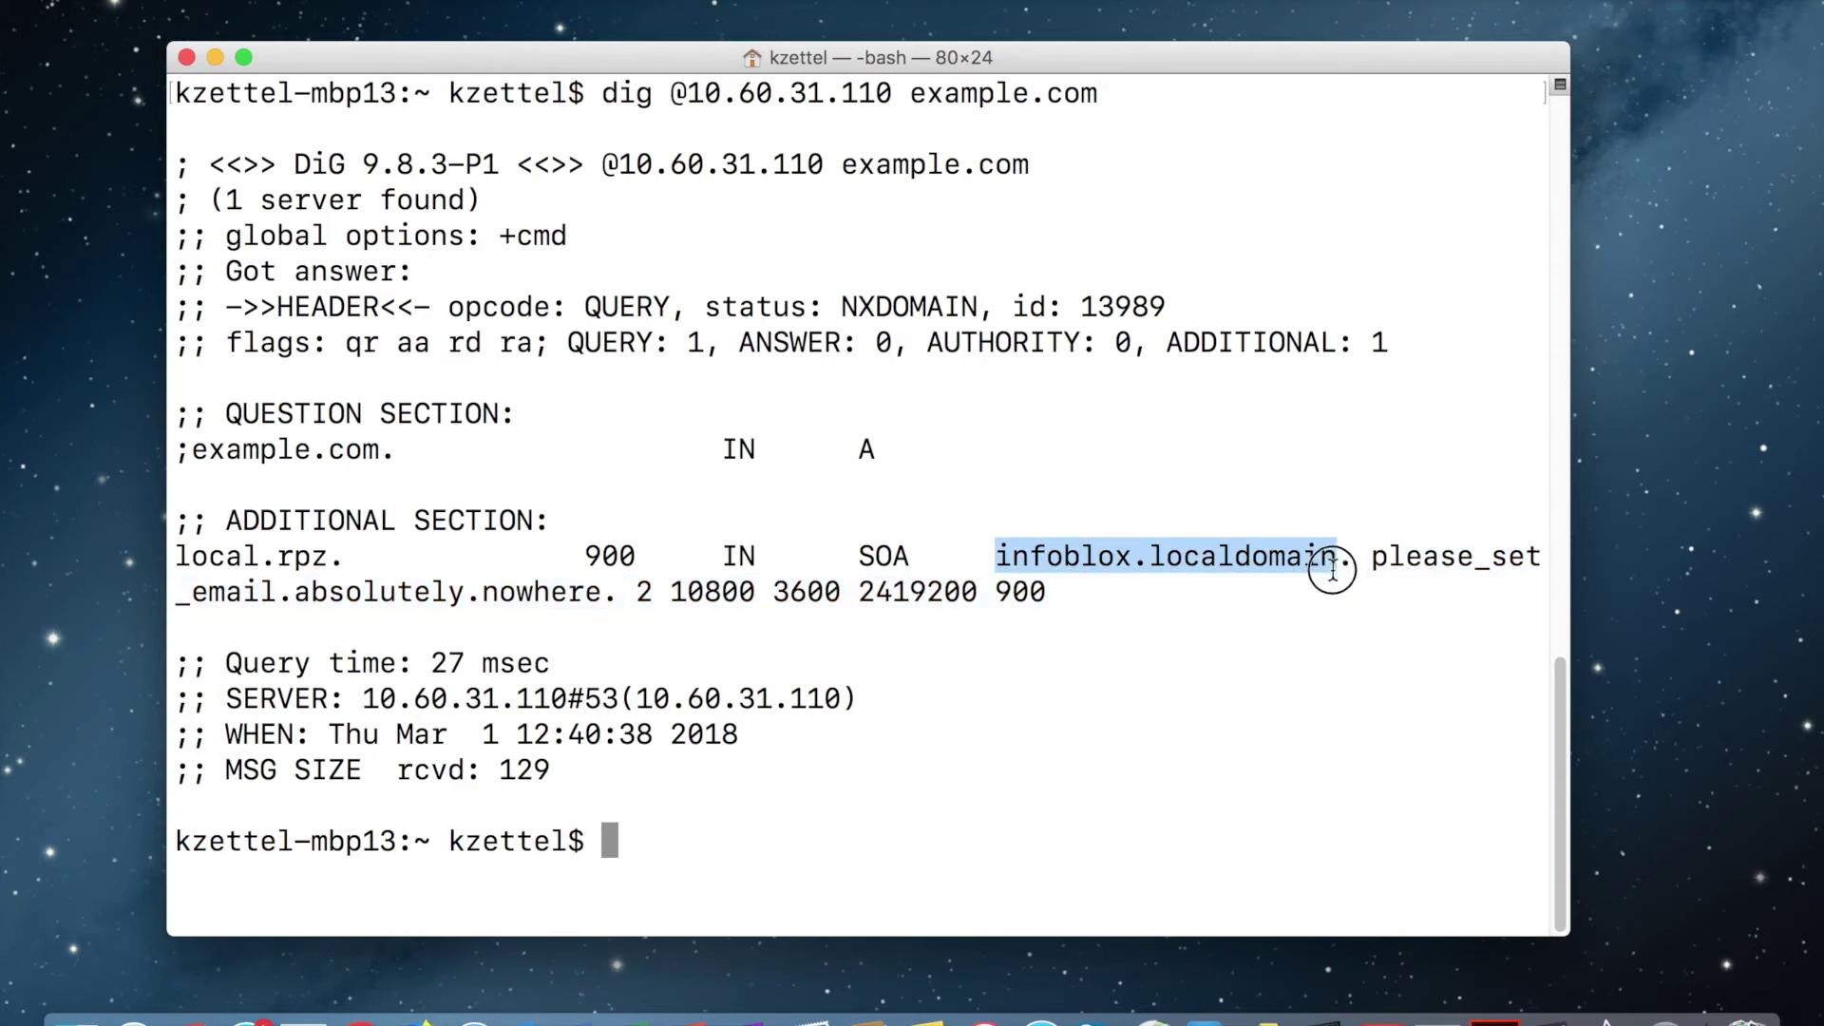
pyautogui.click(1274, 635)
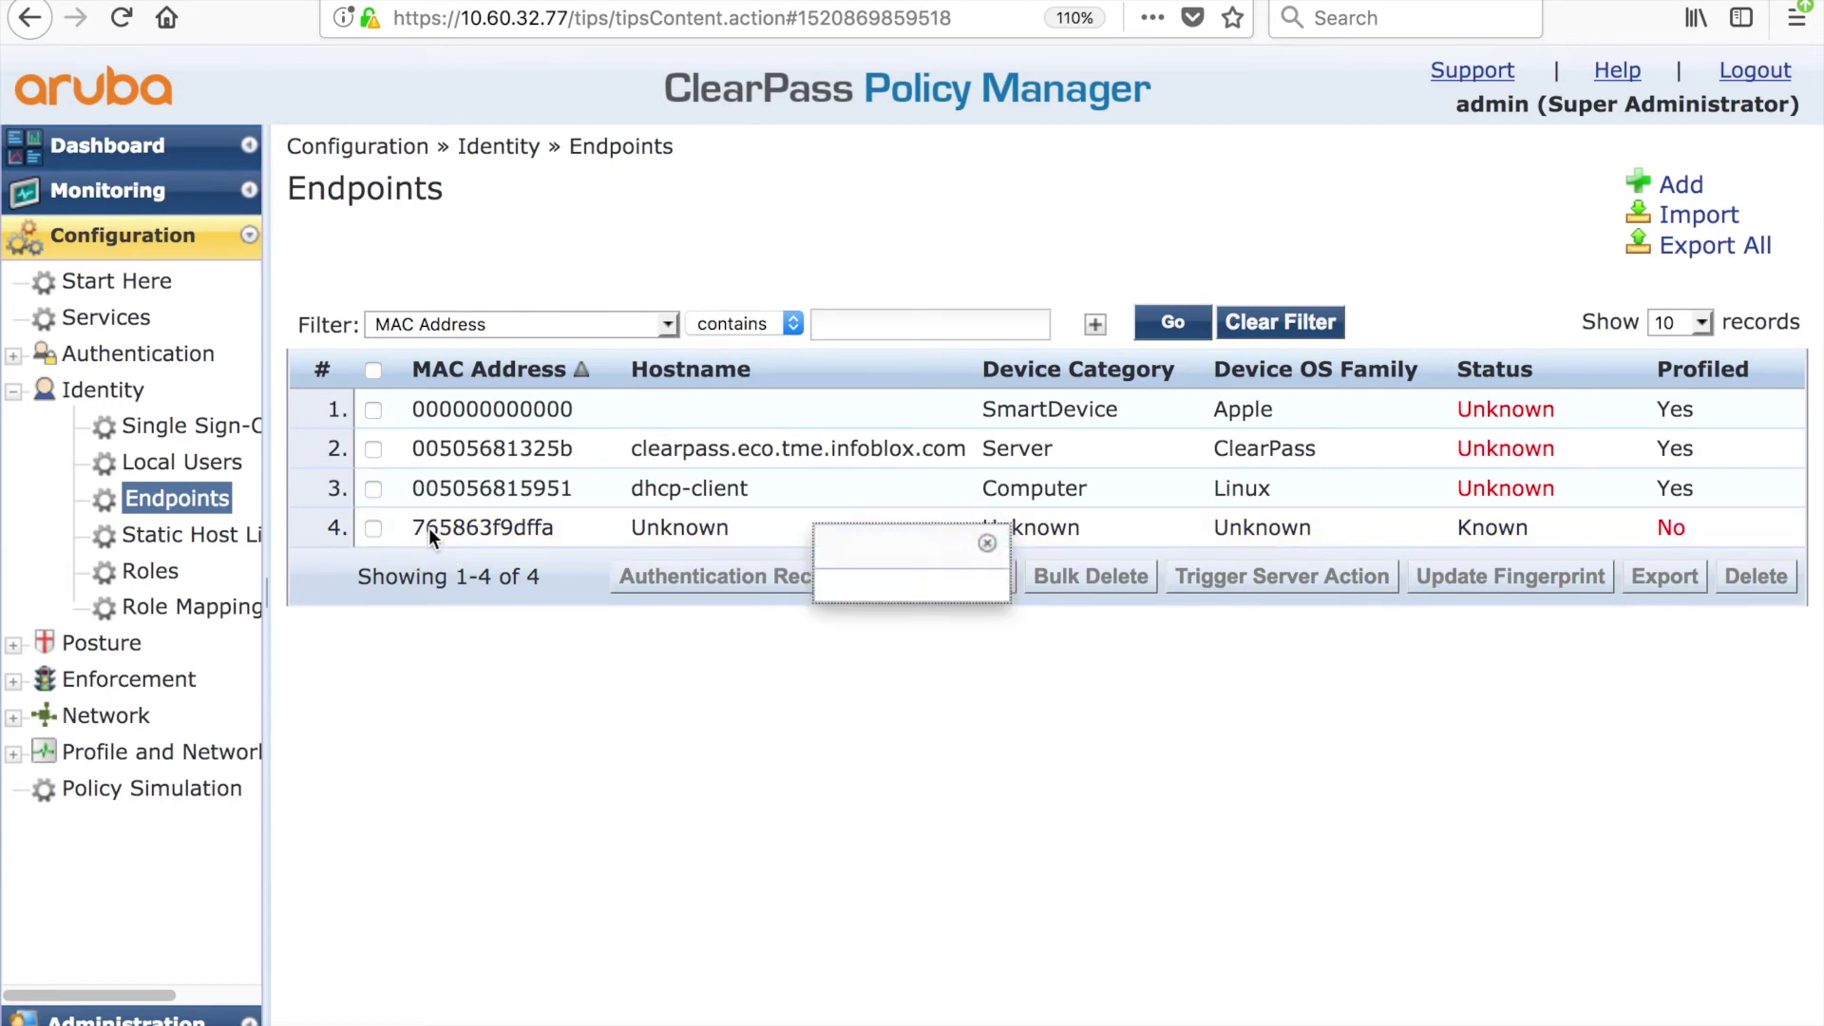
pyautogui.click(429, 527)
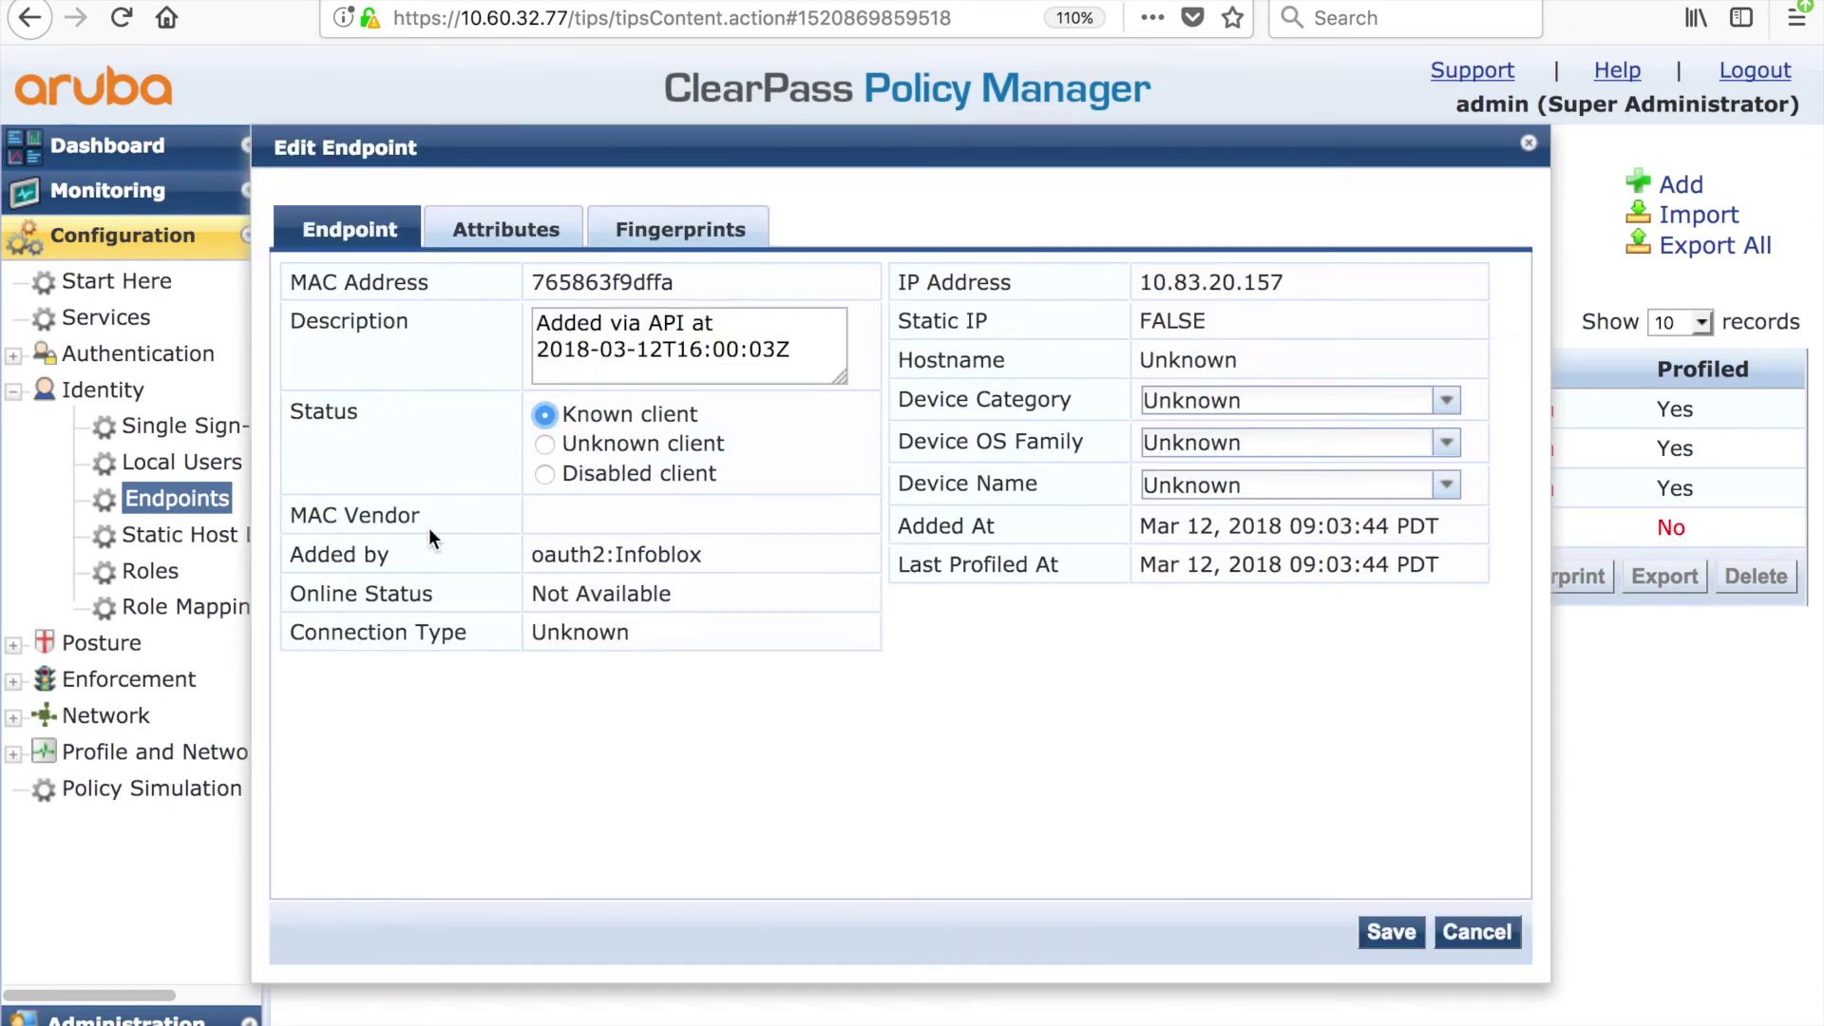
pyautogui.click(500, 228)
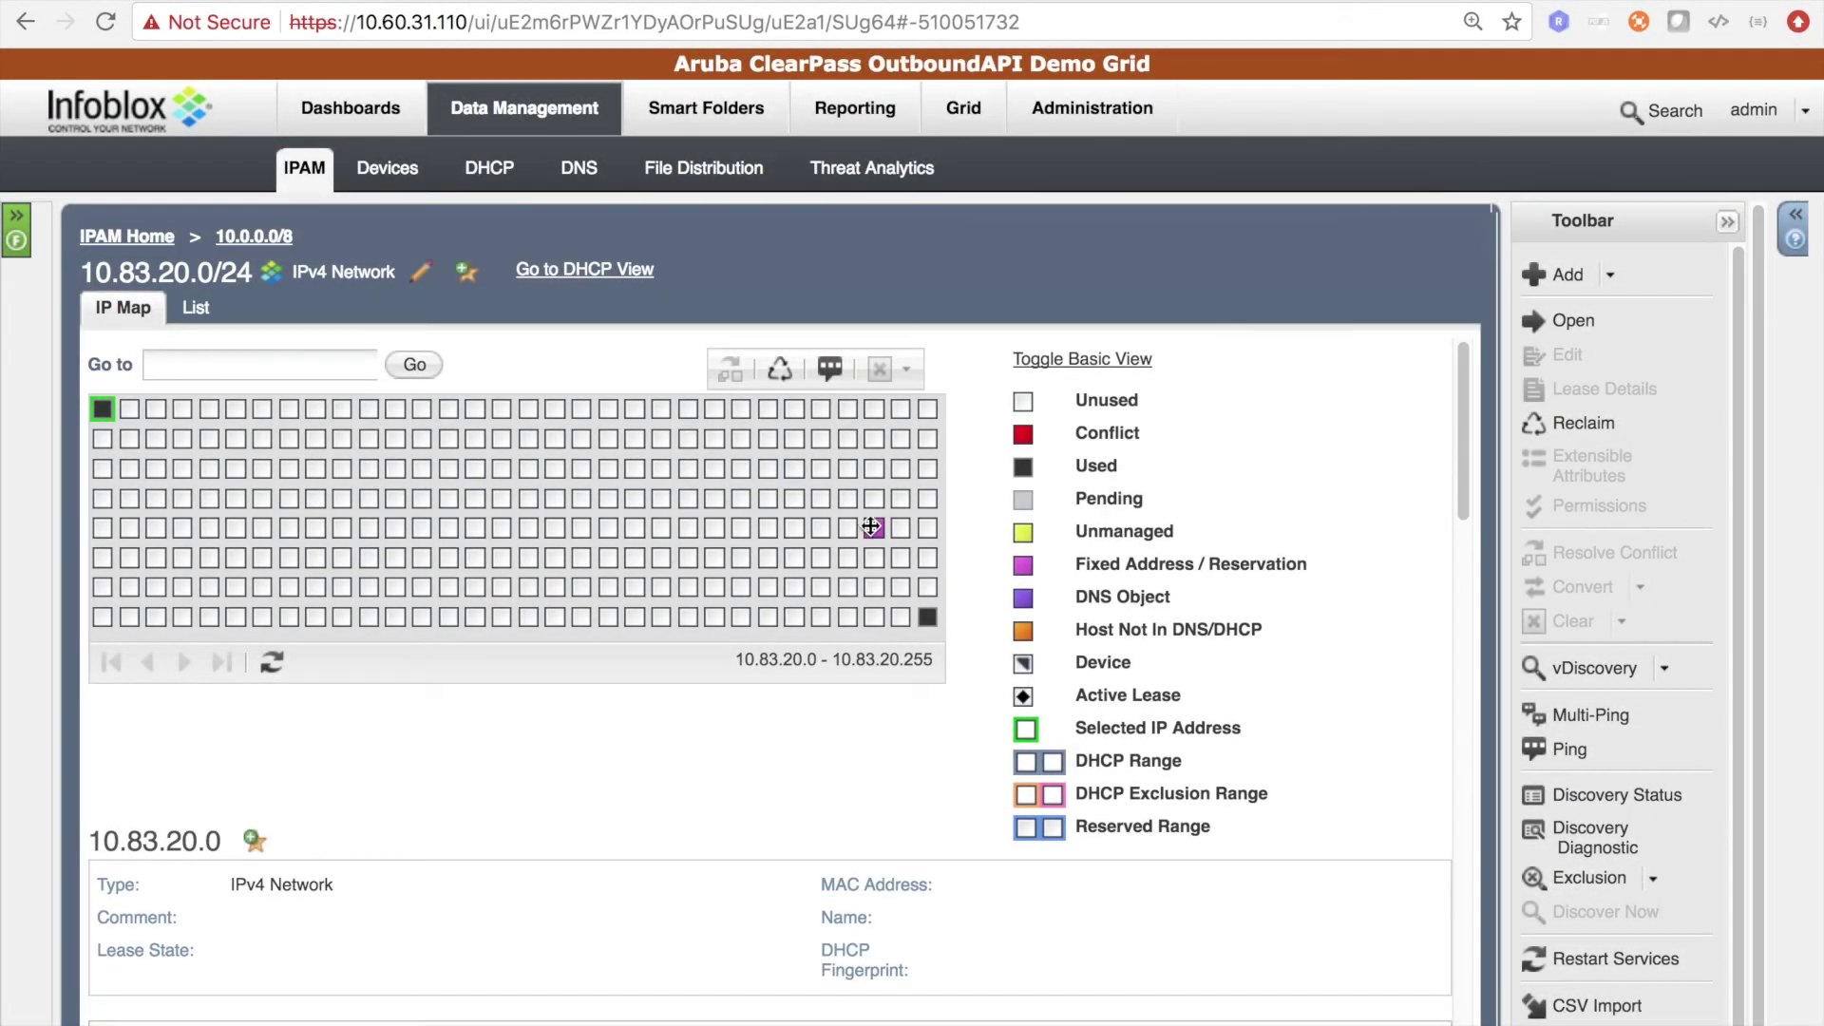
# - Open the 10.83.20.157 fixed address details from the 10.83.20.0/24 IP map
pyautogui.click(871, 527)
pyautogui.scroll(-5, 871, 527)
pyautogui.scroll(-10, 871, 527)
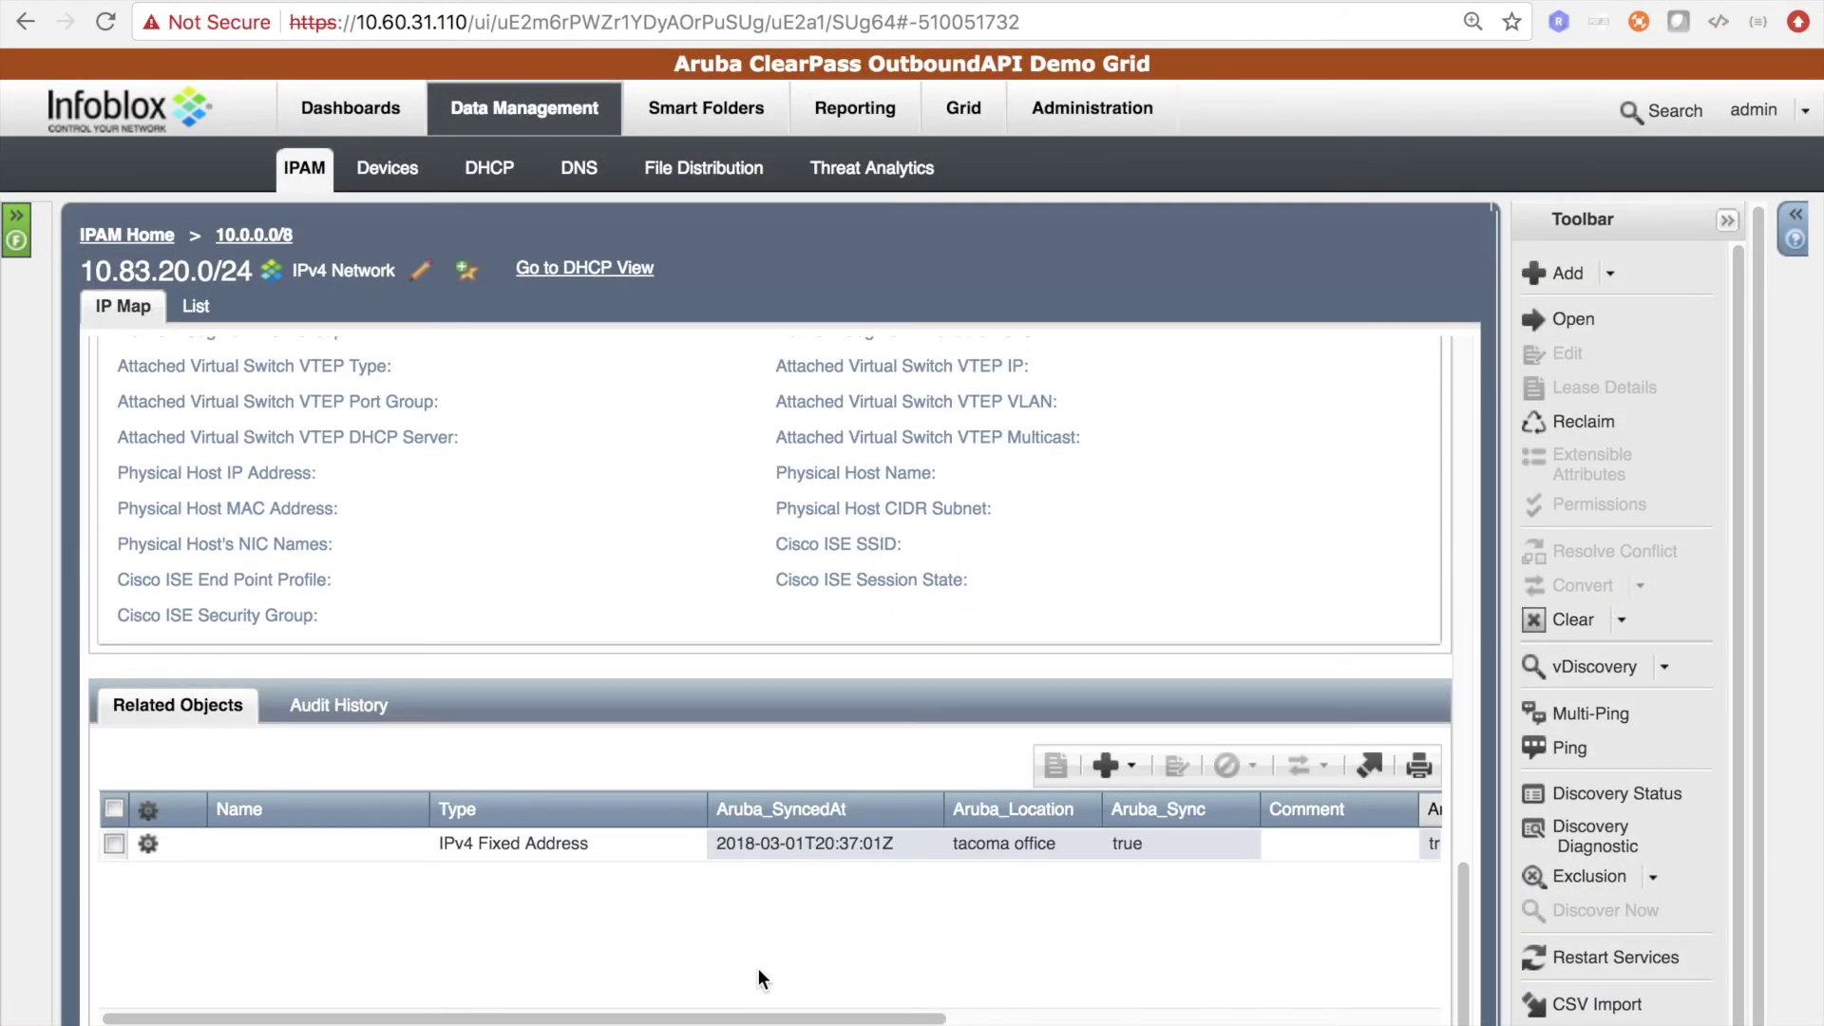
pyautogui.moveTo(773, 1017); pyautogui.dragTo(1103, 1019)
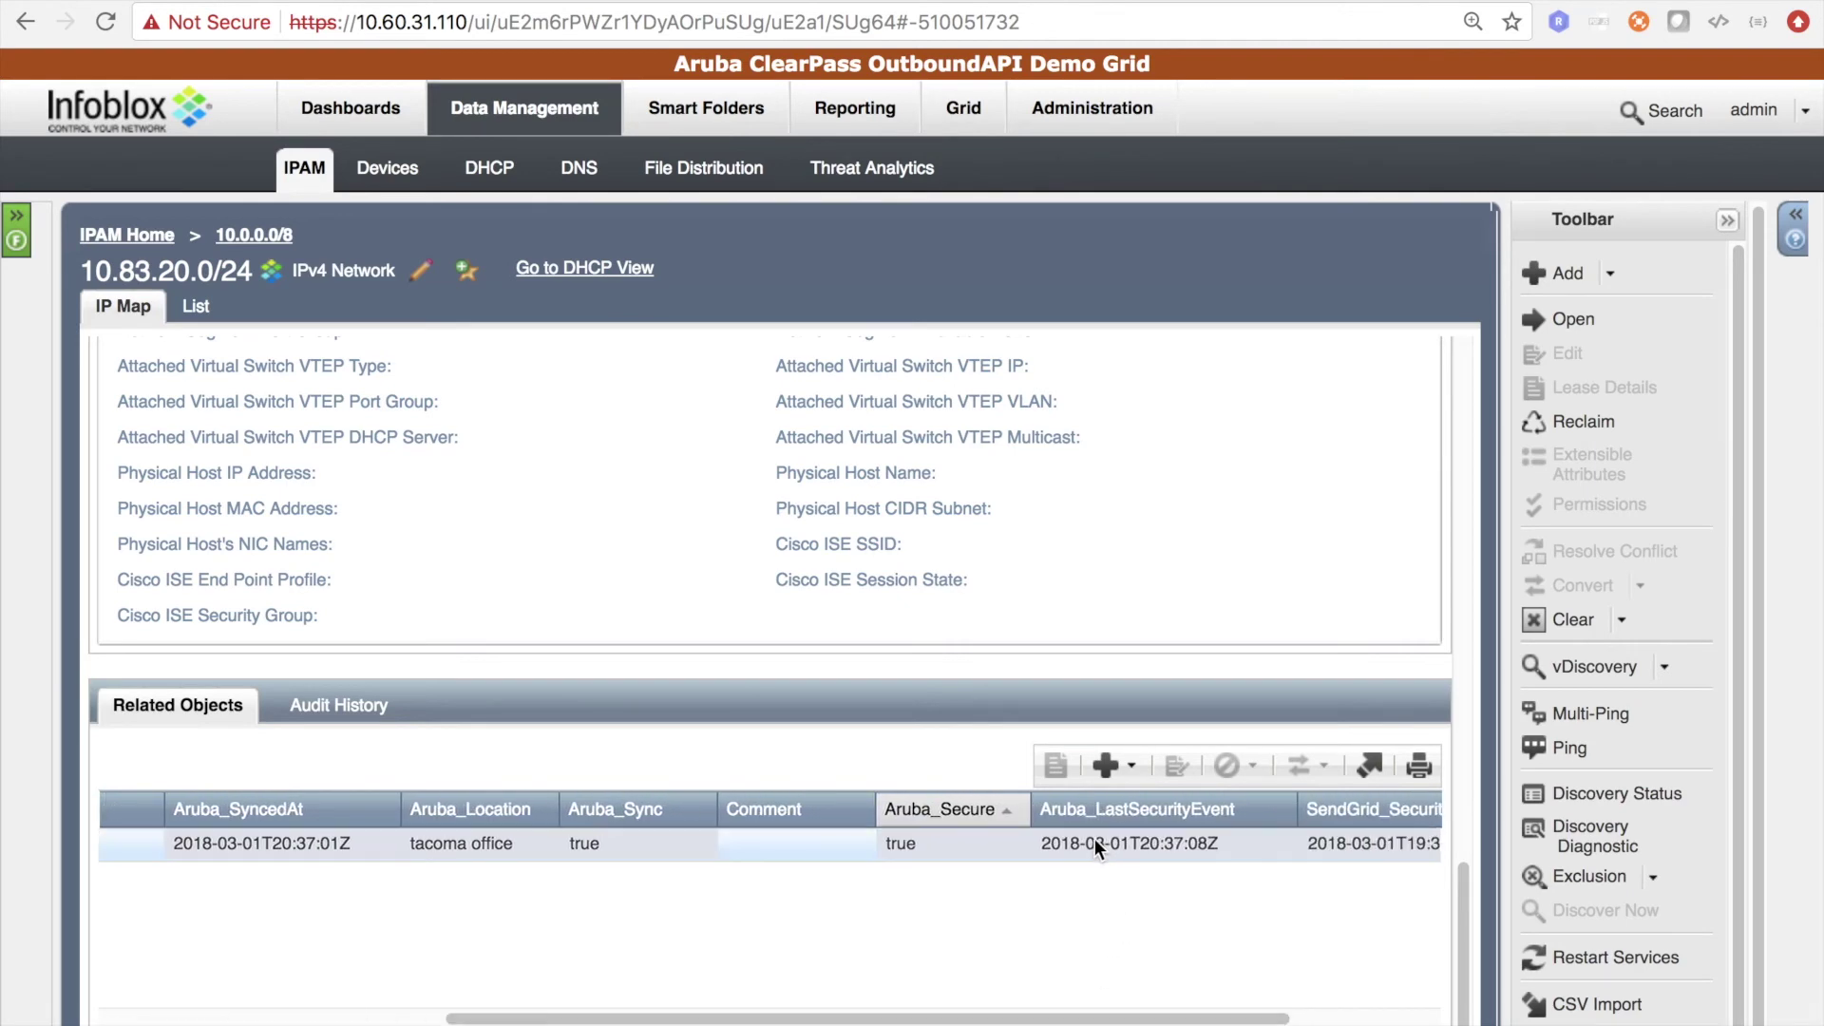